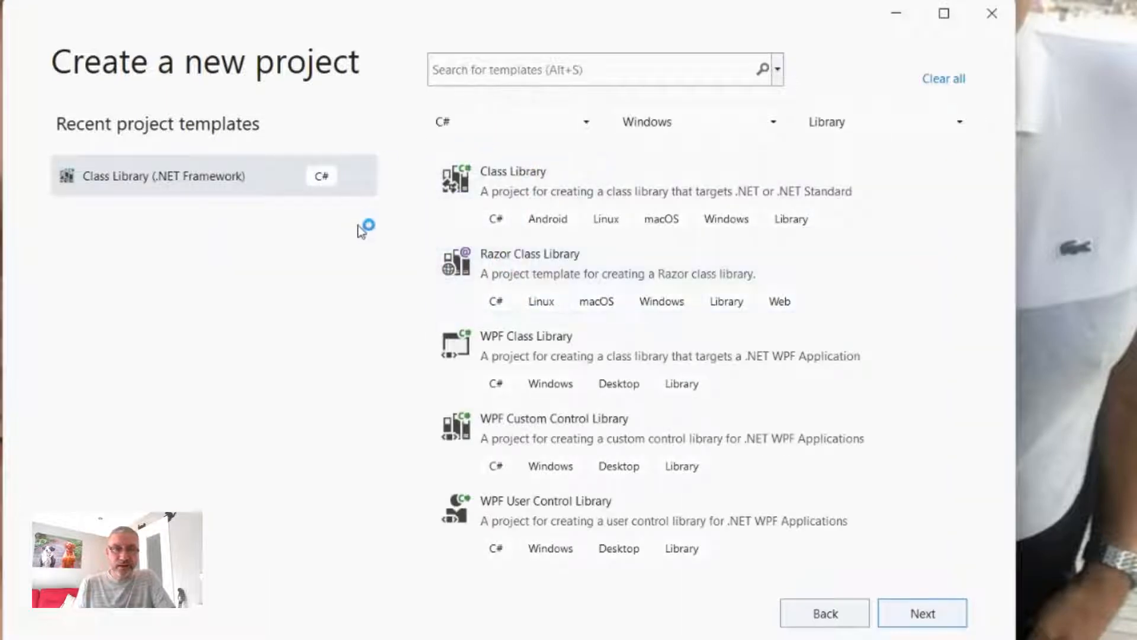
- Filter templates to Desktop and choose Windows Forms App (.NET Framework)
click(884, 122)
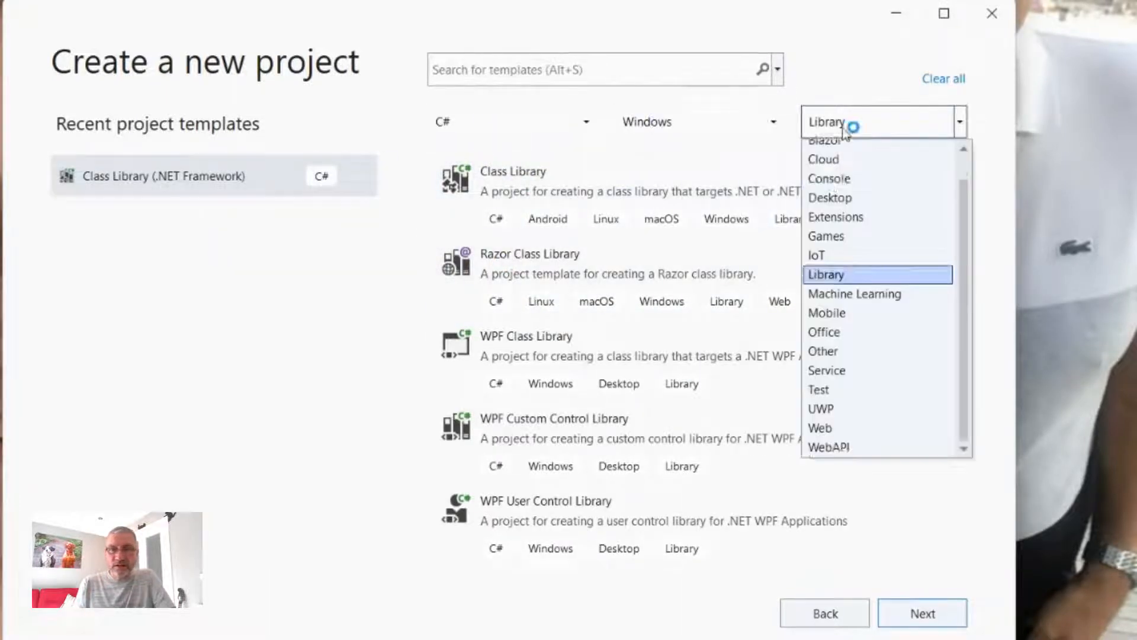
scroll(880, 267, up, 1)
click(832, 206)
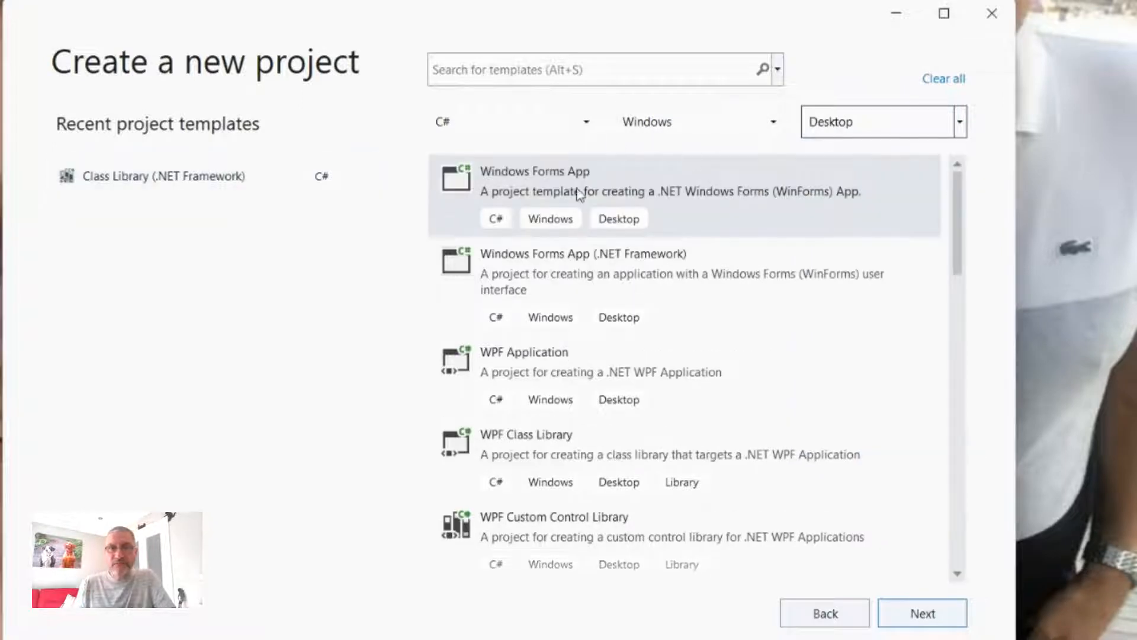
click(614, 263)
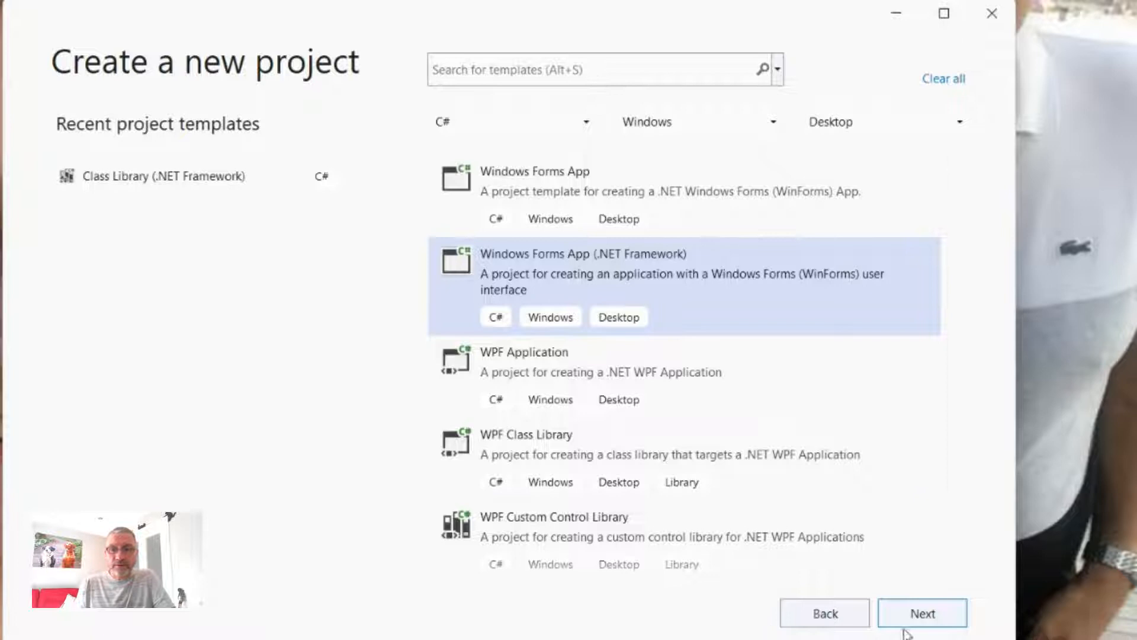
- Create the project named Demo and make the blank Form1 smaller in the designer
click(922, 613)
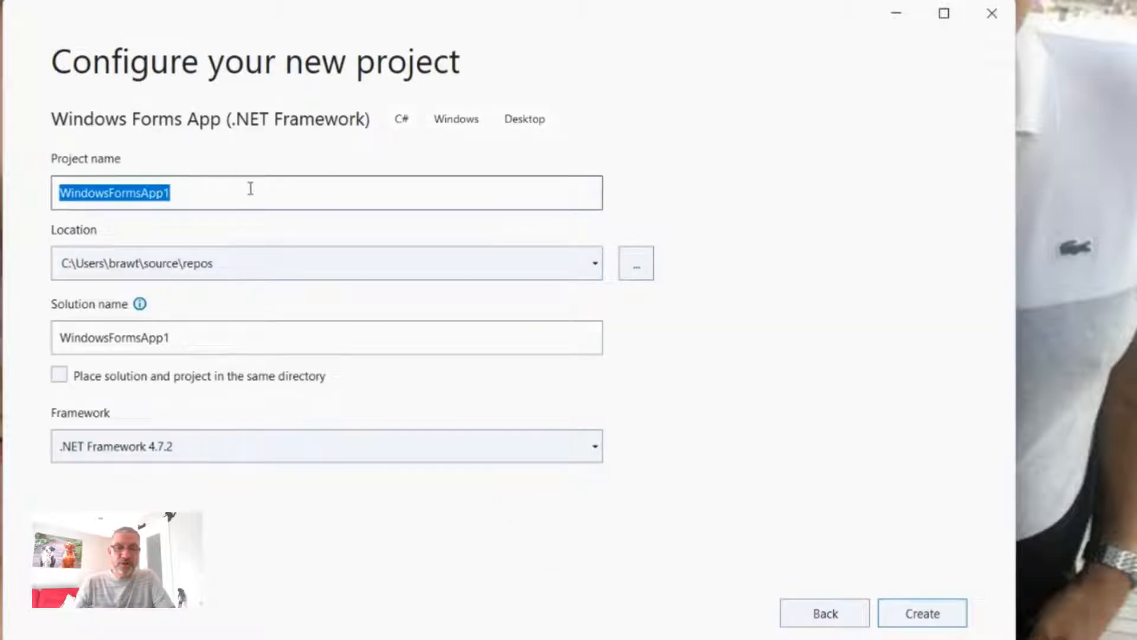
text(Demo)
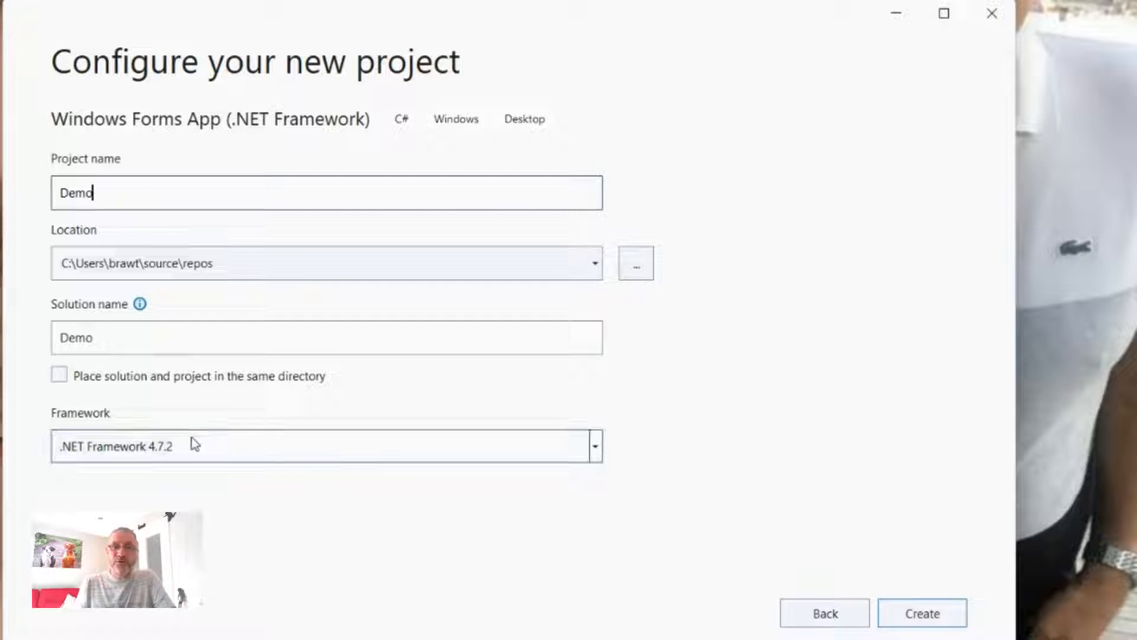
click(938, 622)
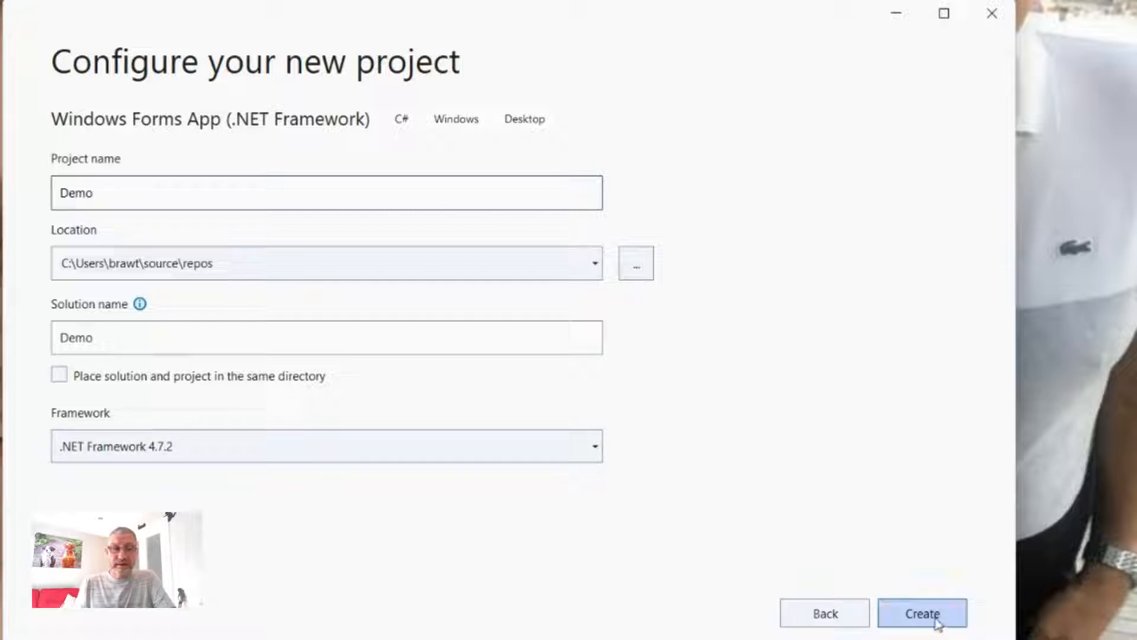
click(938, 622)
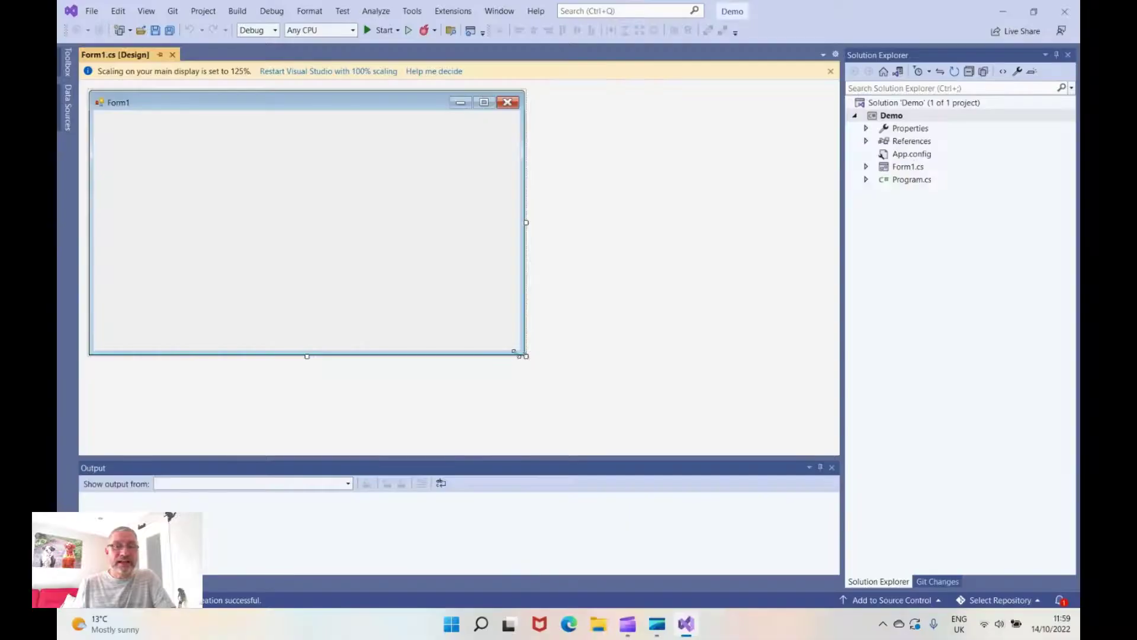
drag(525, 356, 302, 269)
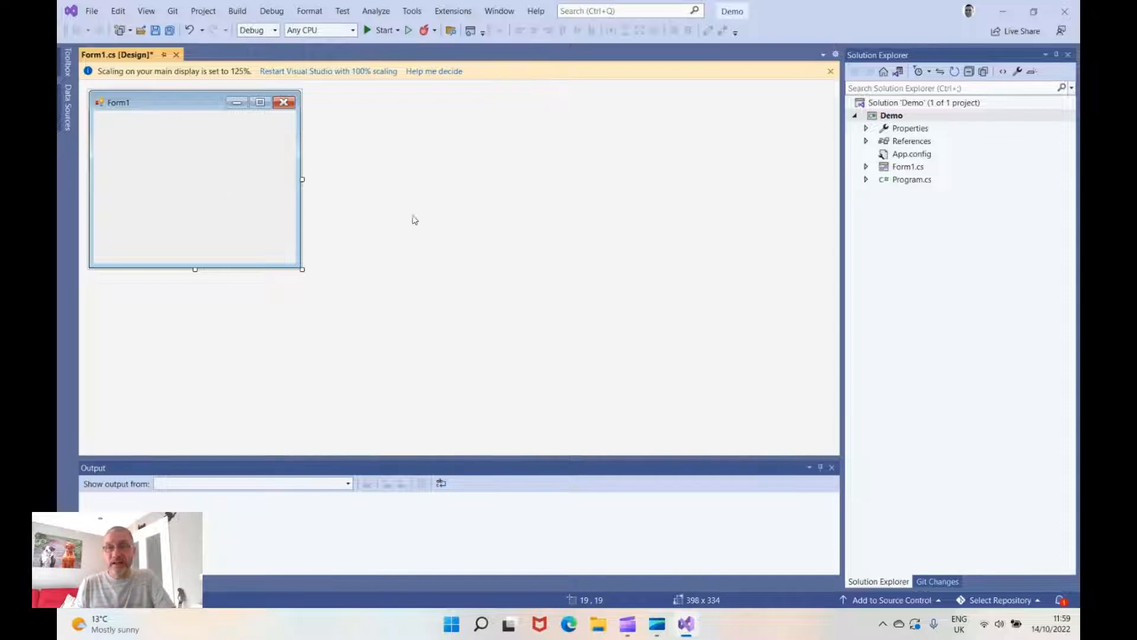
- Rename Form1.cs to frmMain.cs in Solution Explorer, updating all references to Form1
click(907, 166)
right_click(907, 166)
click(932, 351)
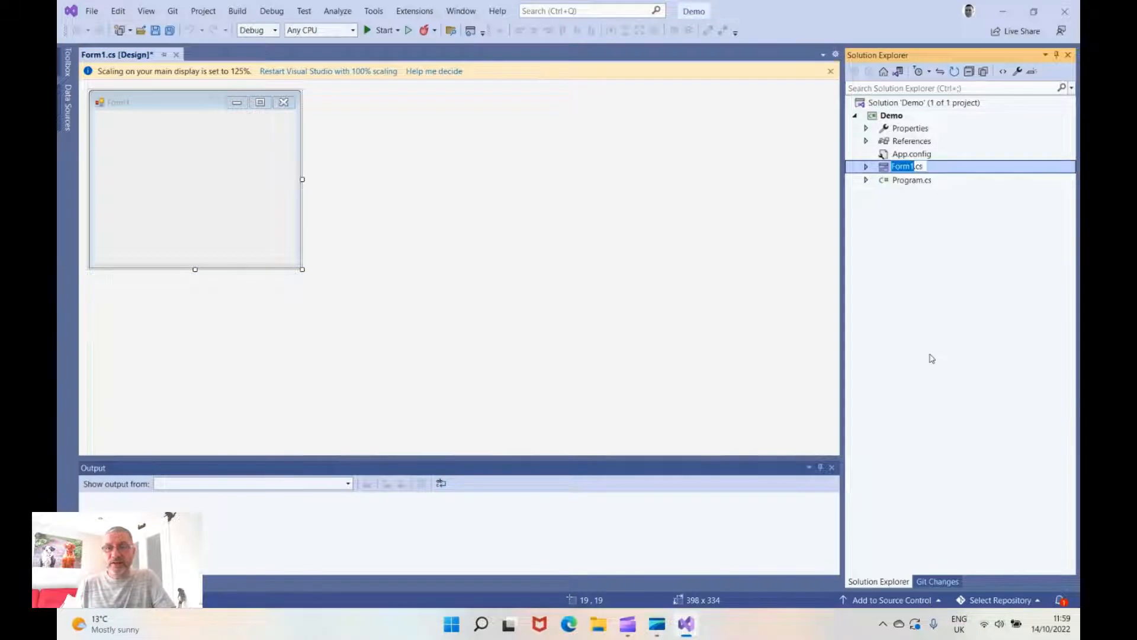
text(frmMain)
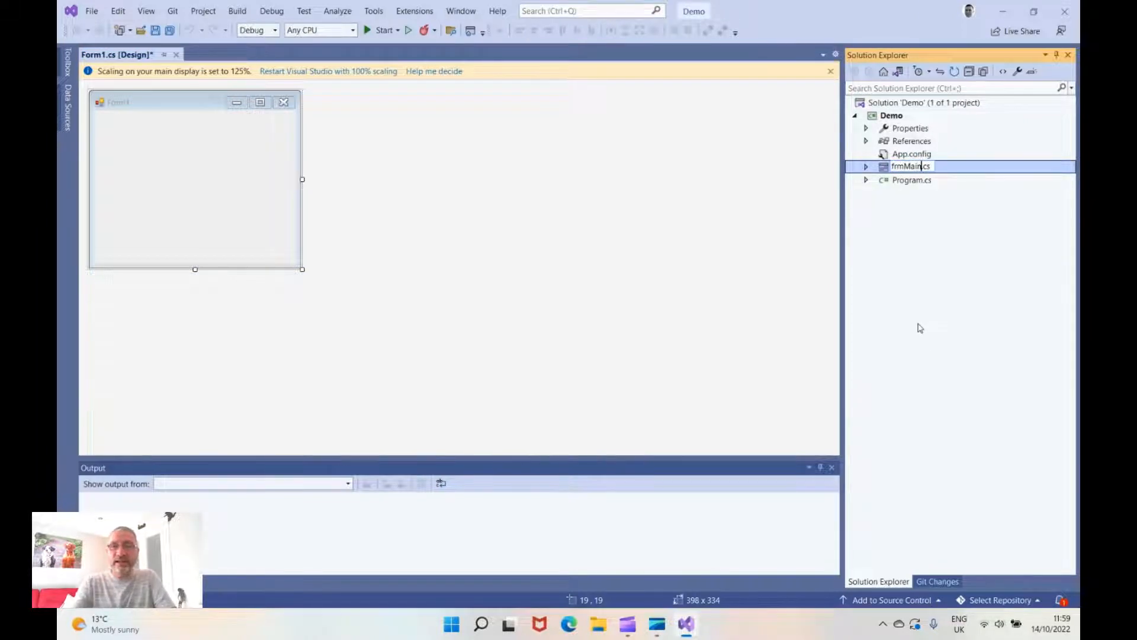
key(Return)
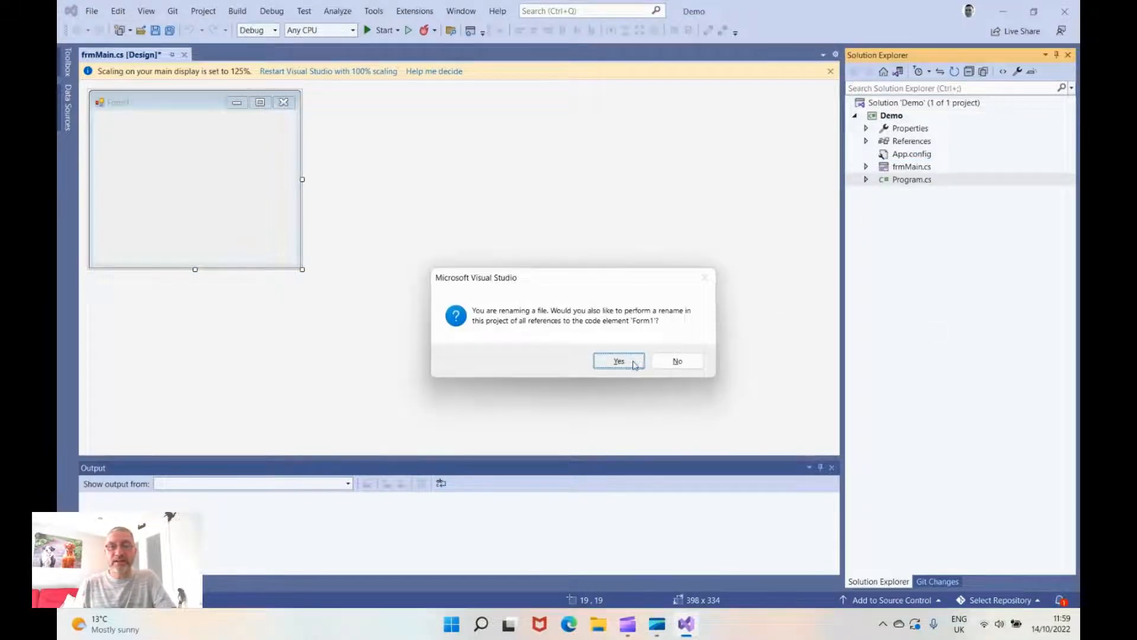
click(619, 361)
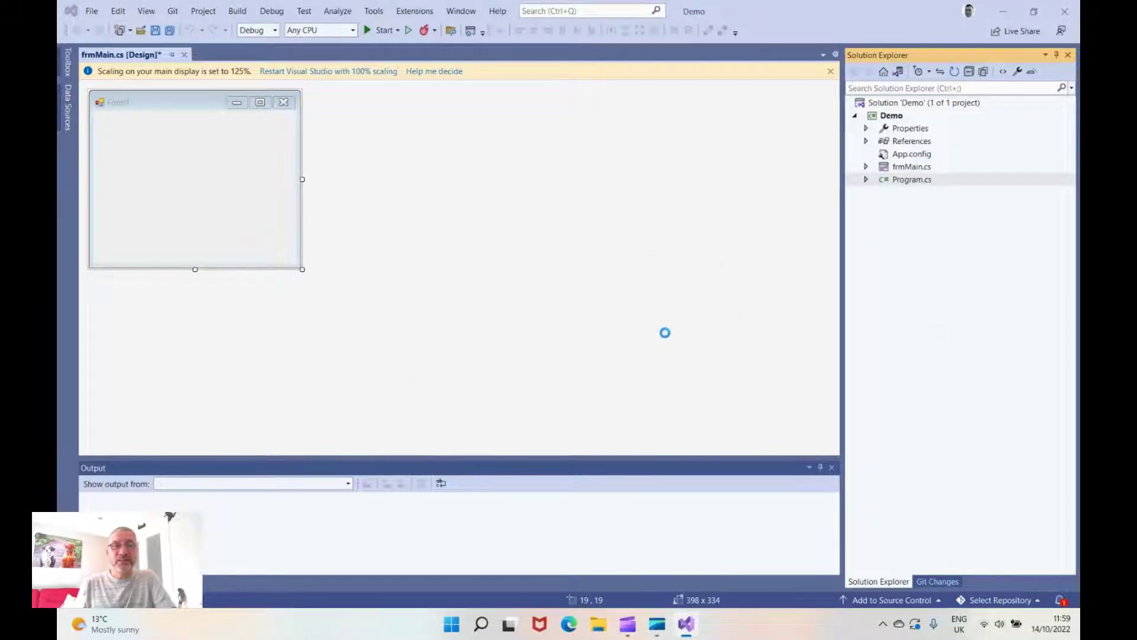
- From the Toolbox add a Button, a Label and a TextBox to the form
click(67, 64)
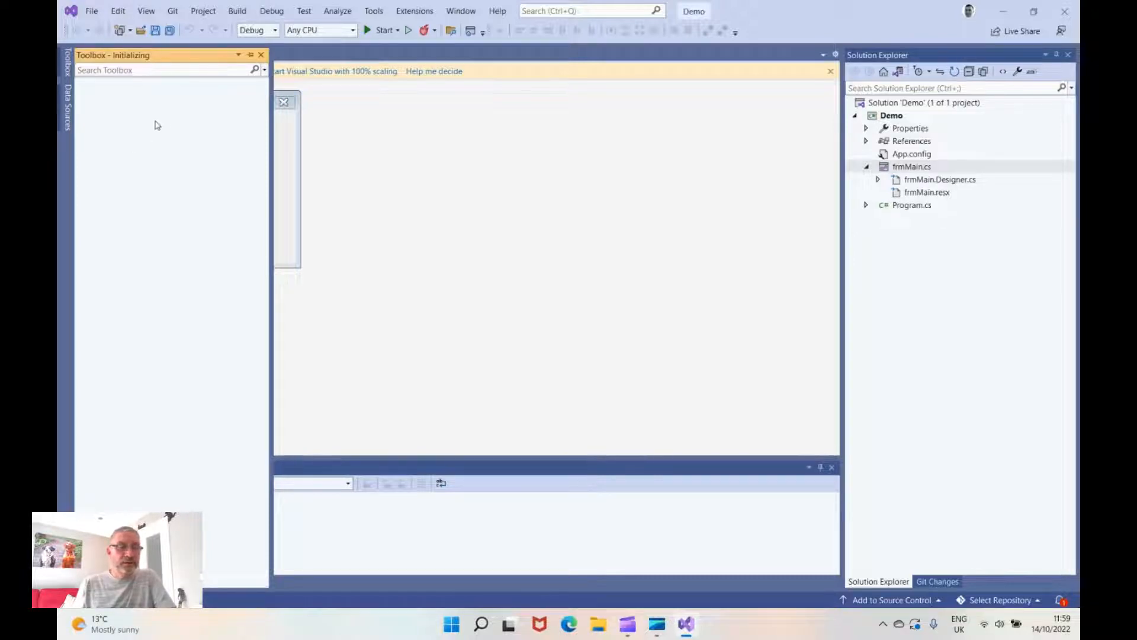
click(116, 84)
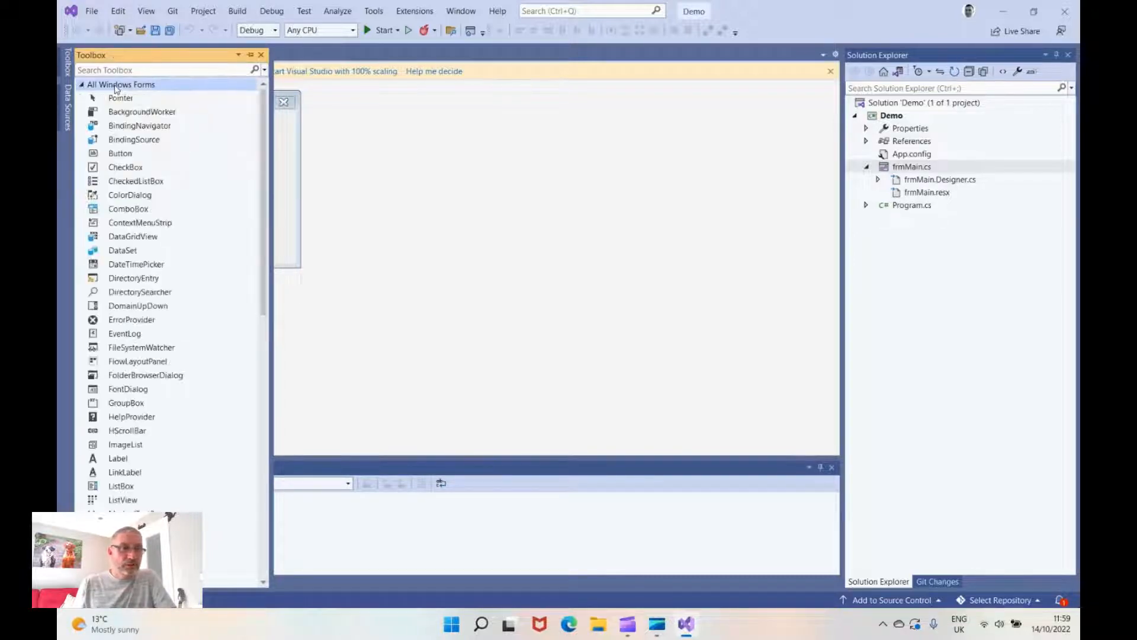
click(121, 153)
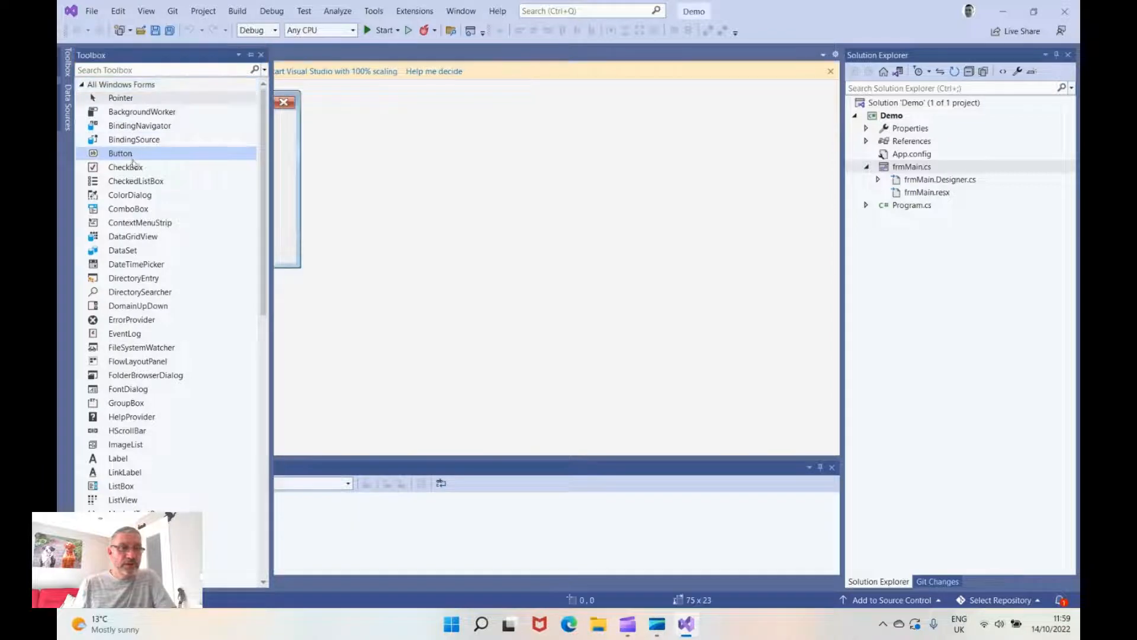
scroll(132, 267, down, 1)
click(127, 390)
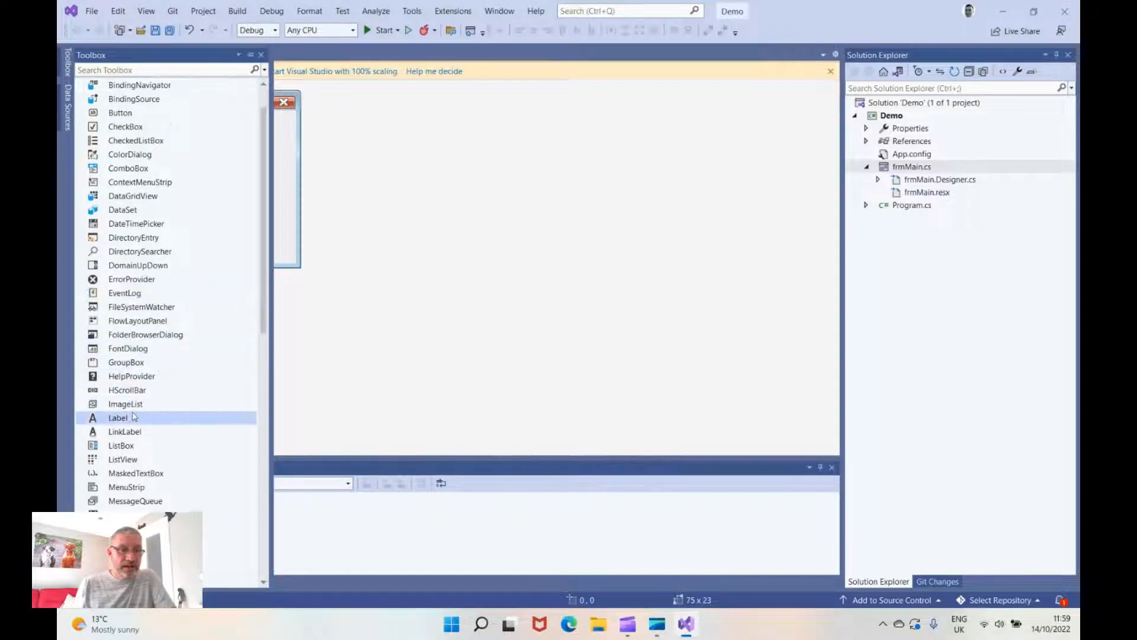
scroll(134, 418, down, 3)
scroll(142, 356, down, 3)
scroll(151, 338, down, 2)
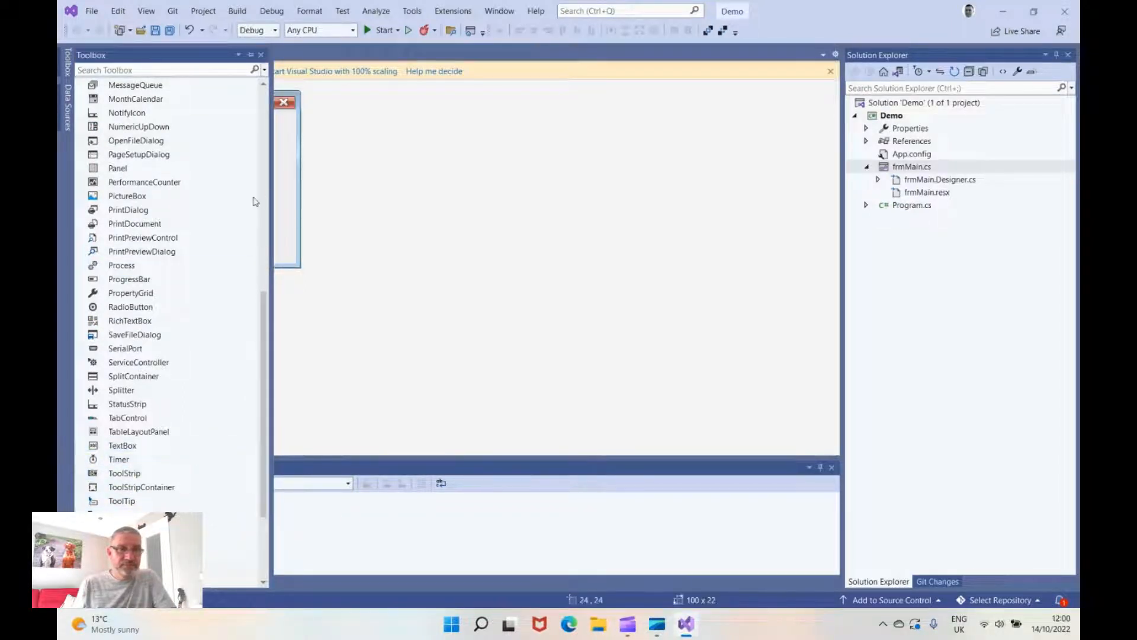
drag(130, 121, 170, 222)
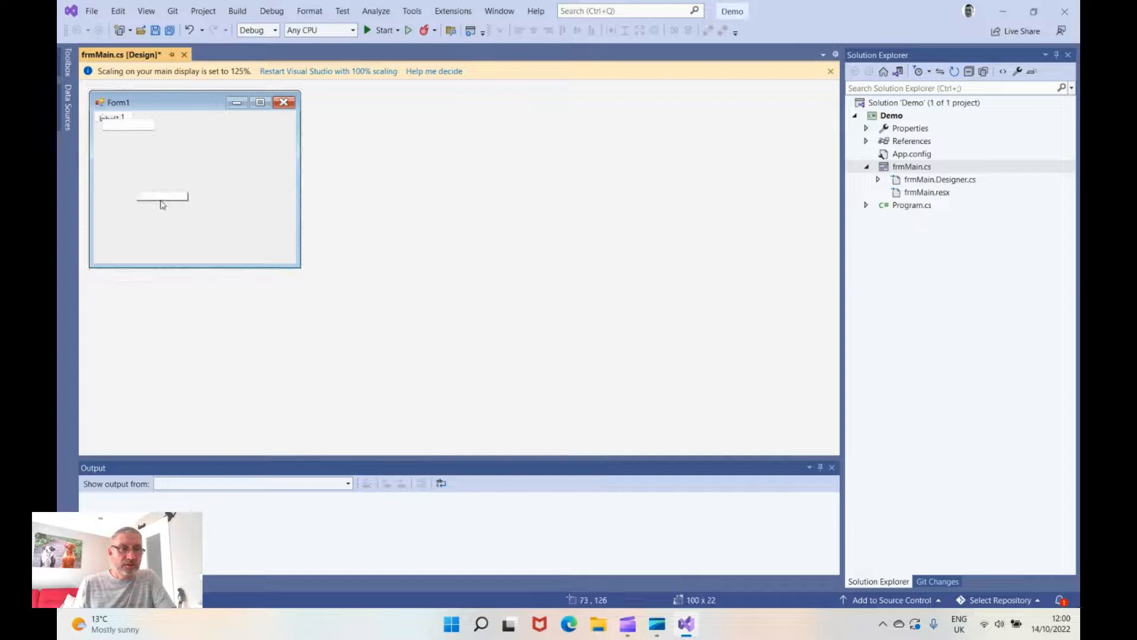
- Arrange the controls, add a second text box below the first, and shrink the form to fit
drag(111, 117, 183, 186)
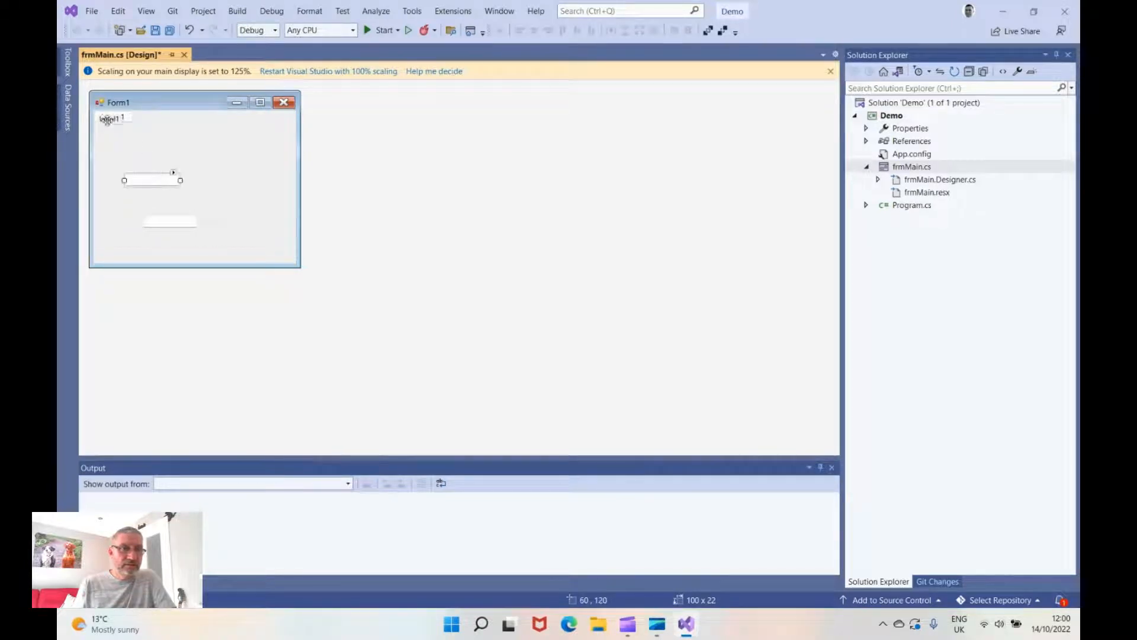
mouse_move(112, 118)
mouse_down()
mouse_move(119, 156)
mouse_move(134, 124)
mouse_up()
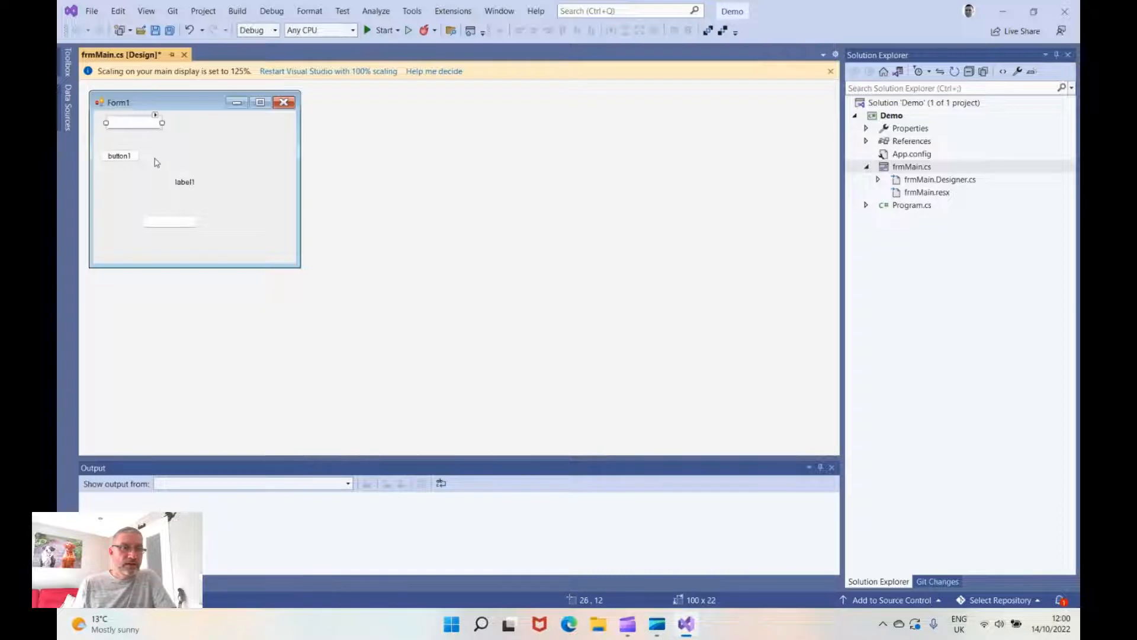
mouse_move(170, 218)
mouse_down()
mouse_move(134, 142)
mouse_move(129, 162)
mouse_move(181, 134)
mouse_up()
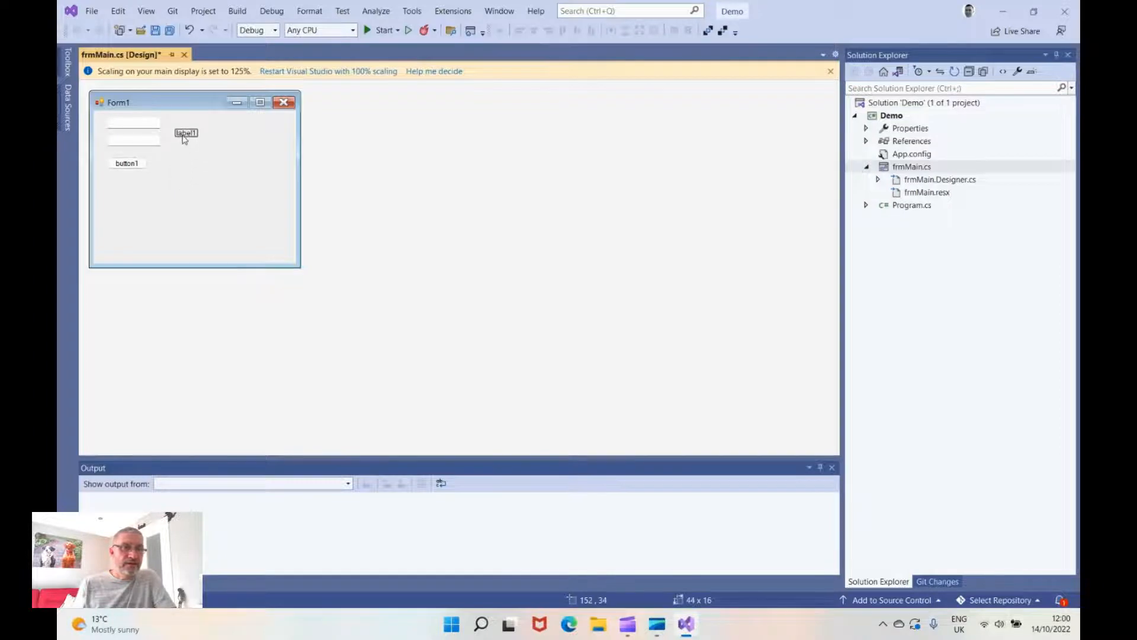
click(233, 250)
mouse_move(299, 266)
mouse_down()
mouse_move(249, 189)
mouse_move(255, 202)
mouse_up()
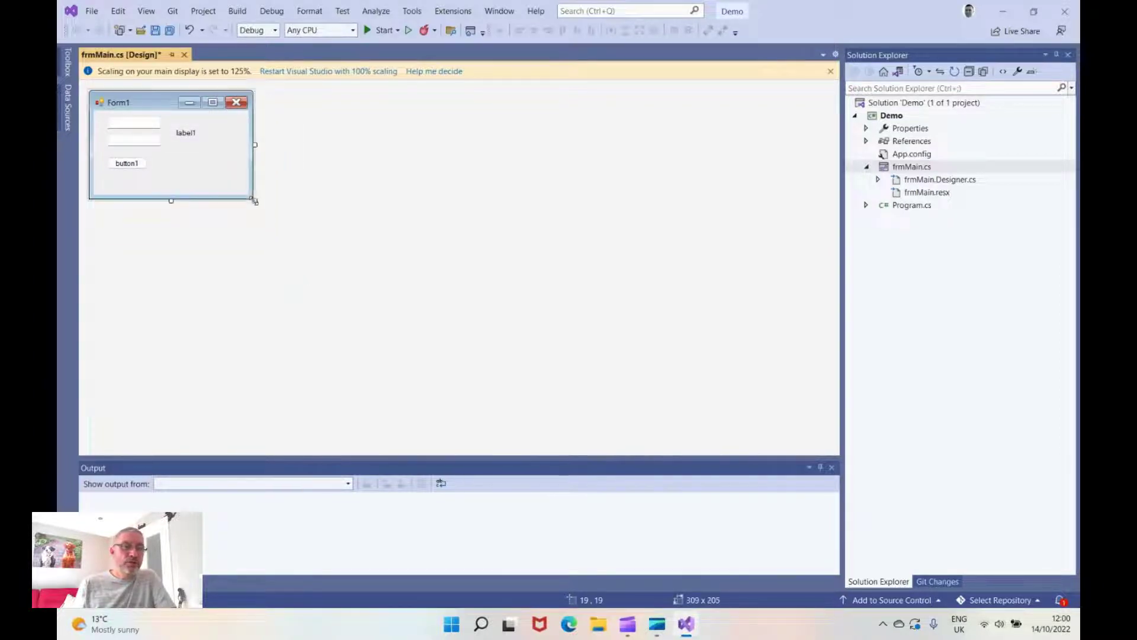
click(139, 122)
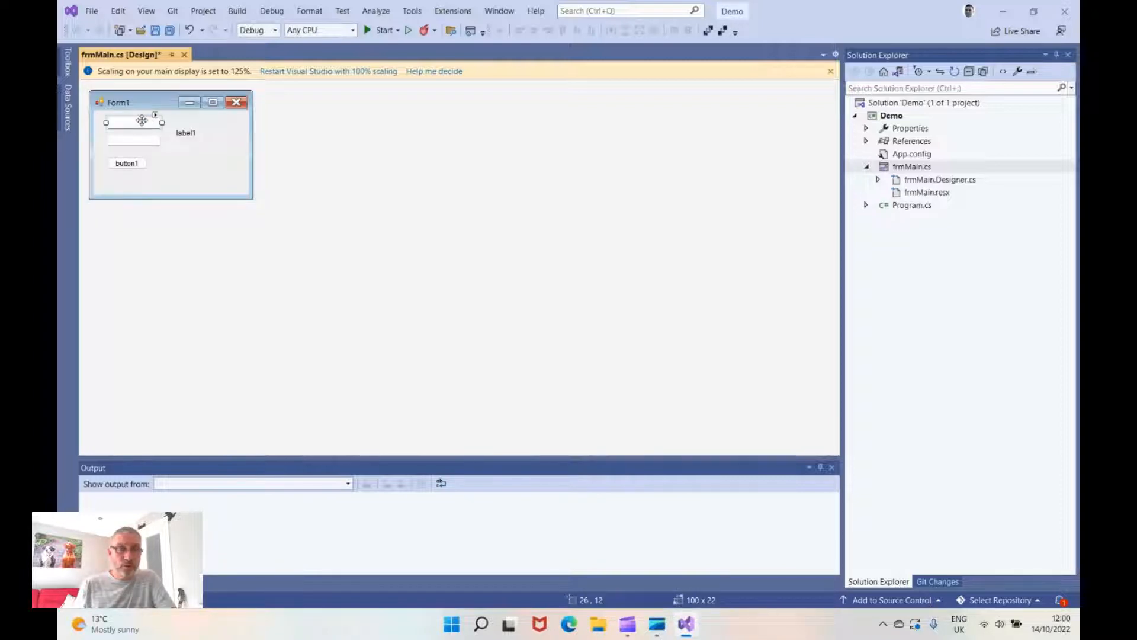
- Show the floating Properties panel and name the first text box txtNumber1
right_click(141, 121)
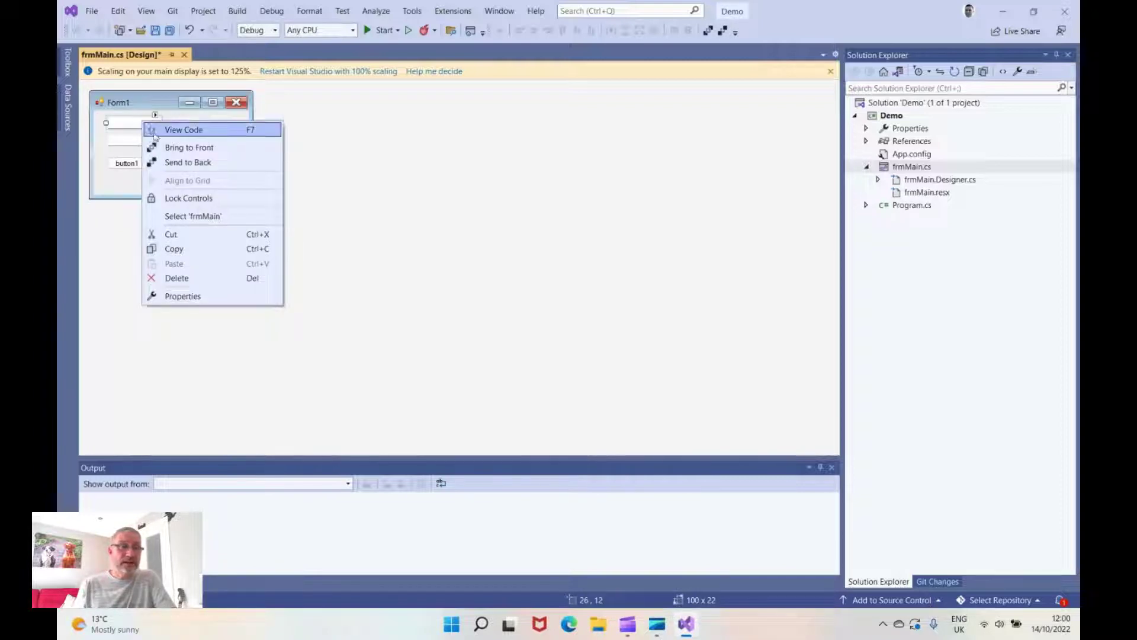
click(183, 297)
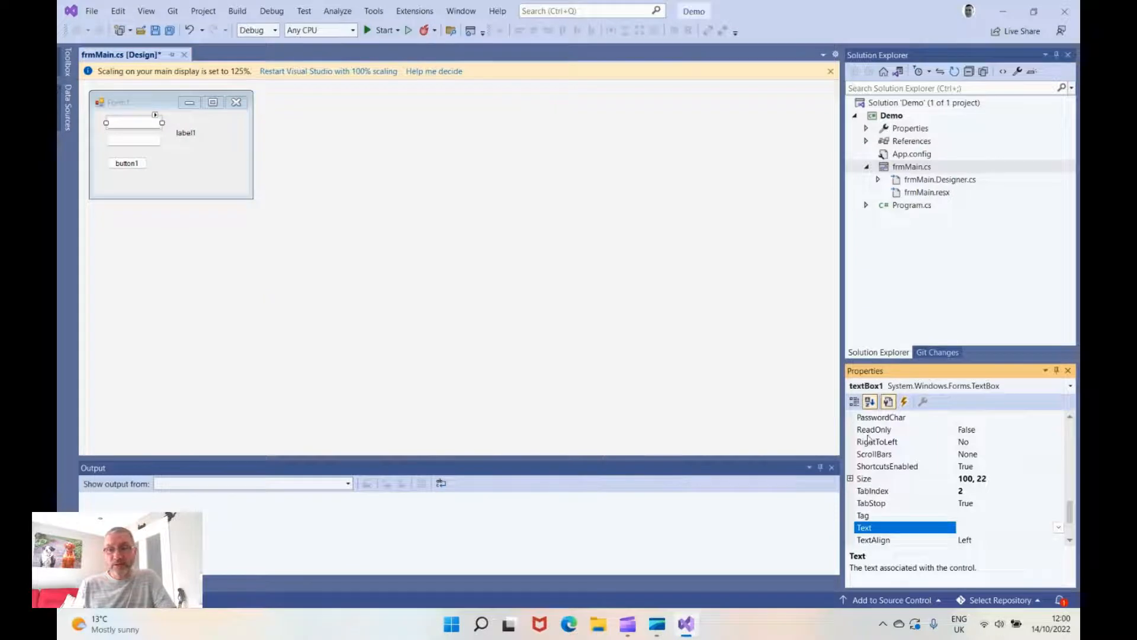
drag(898, 371, 613, 184)
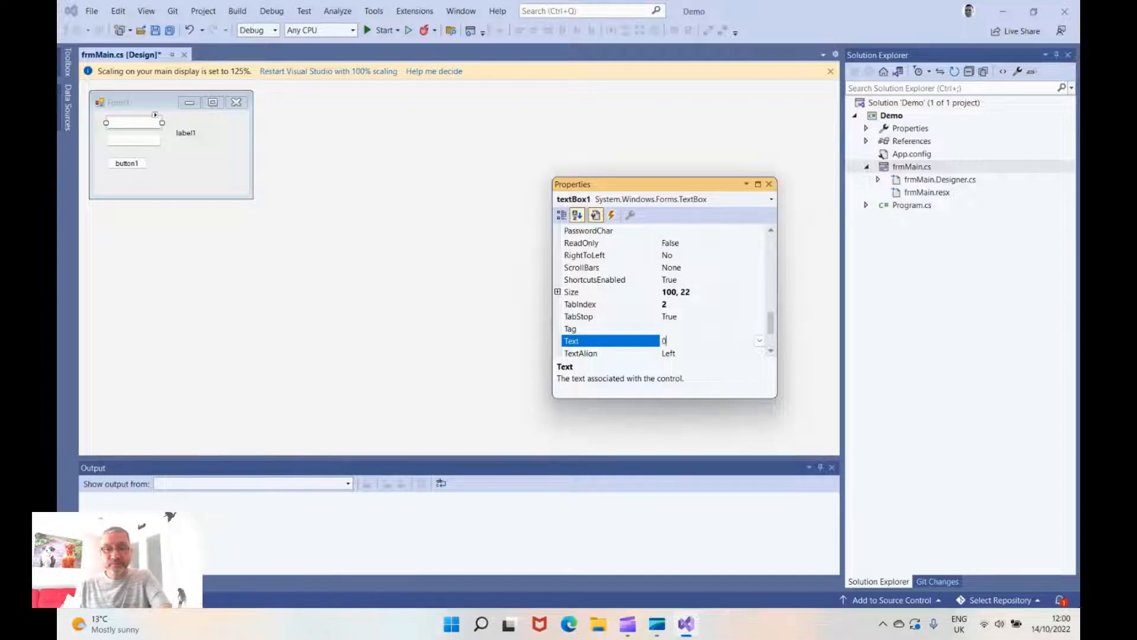
drag(769, 325, 770, 235)
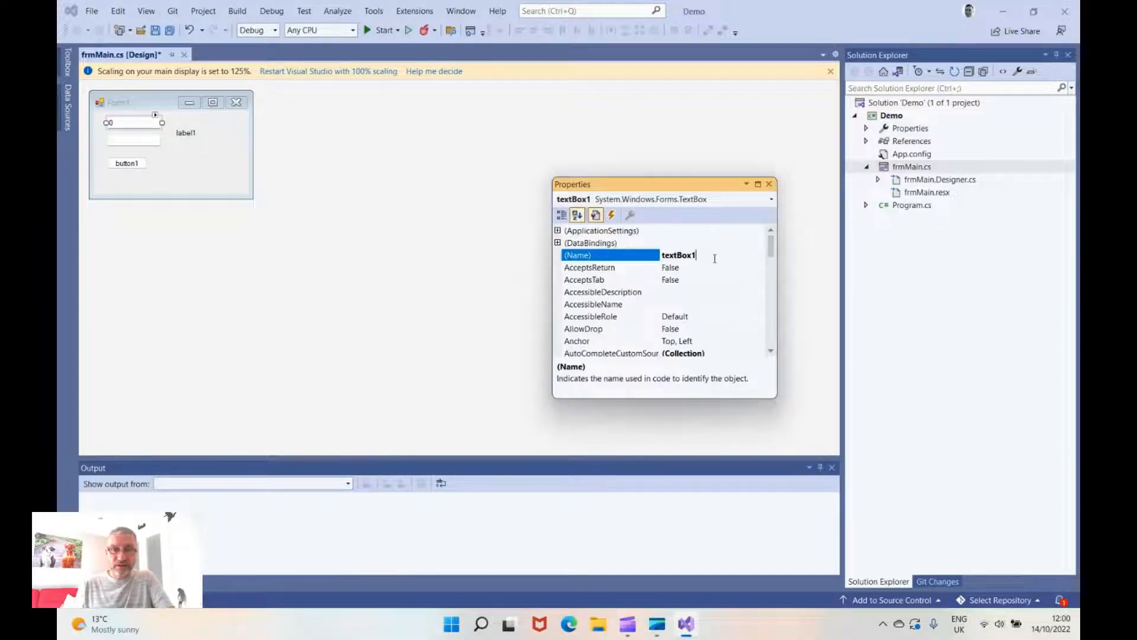
double_click(714, 257)
text(t)
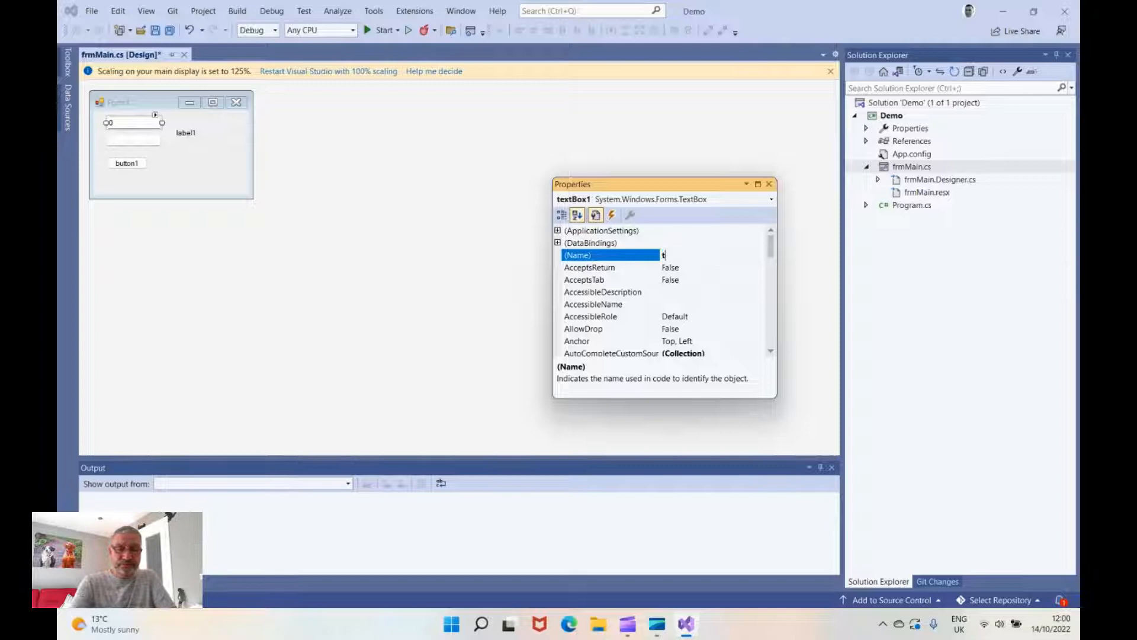
text(xtNumber1)
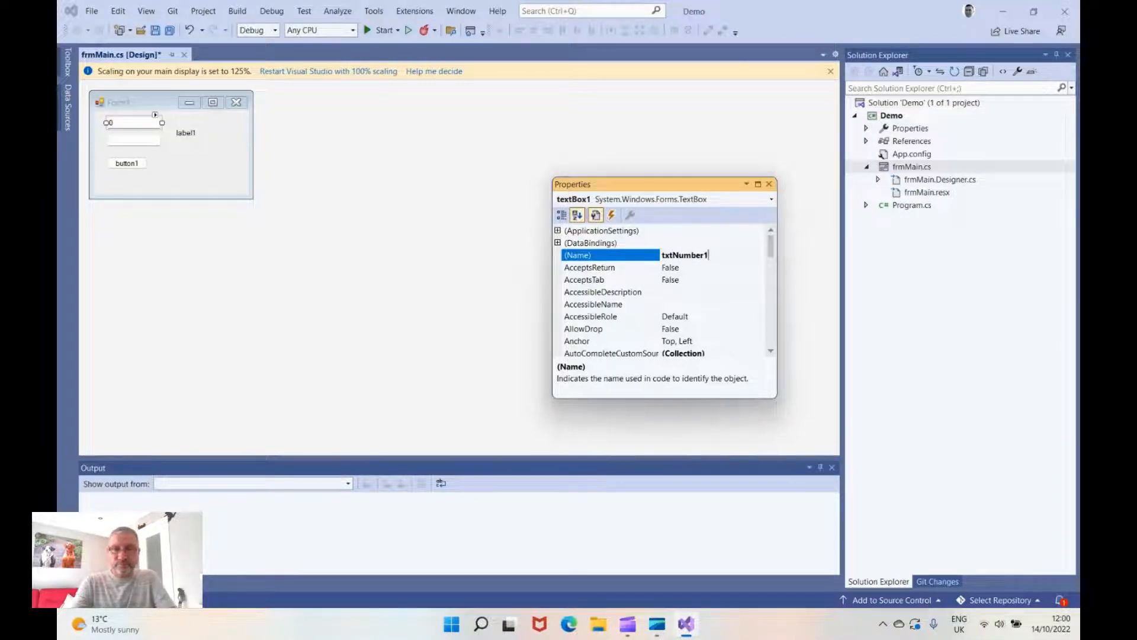
key(Return)
- Name the second text box txtNumber2
click(134, 140)
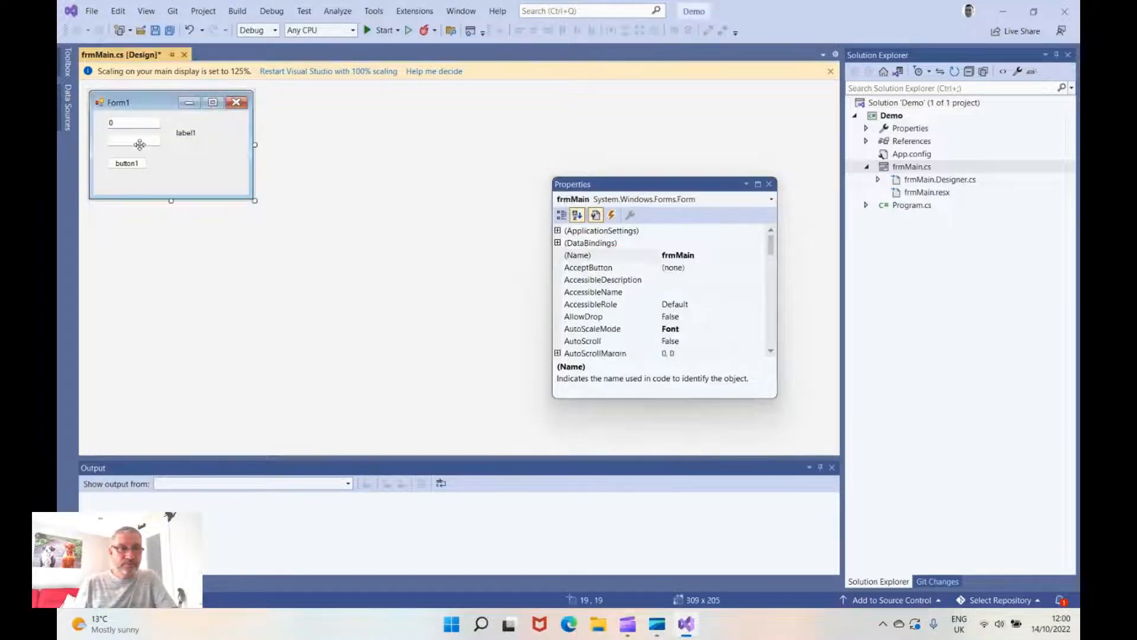
click(725, 257)
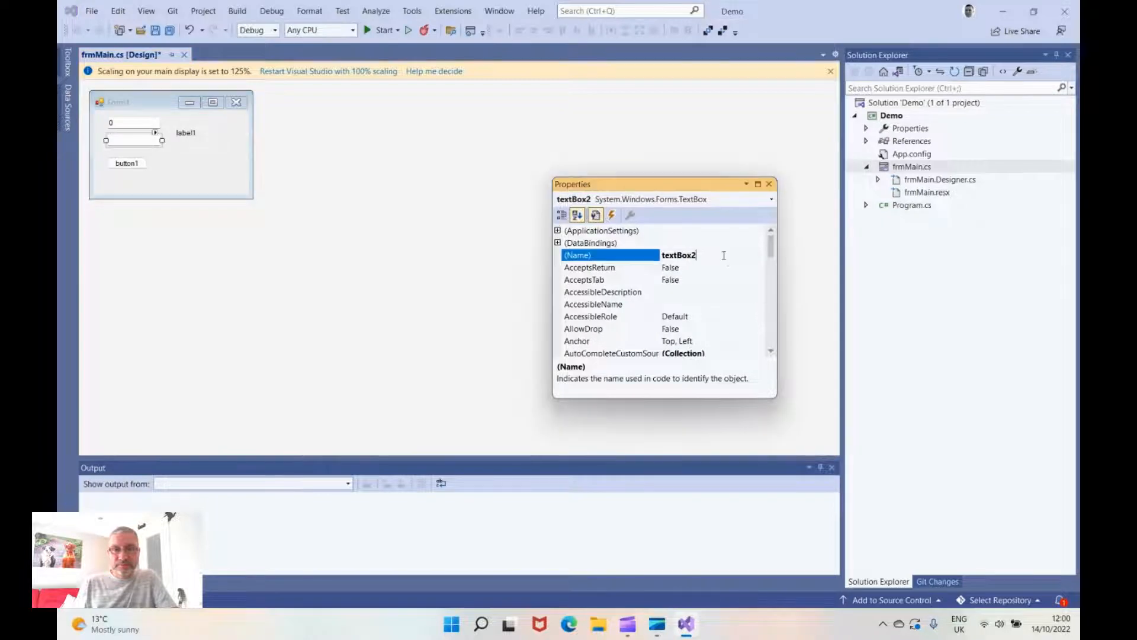
double_click(725, 257)
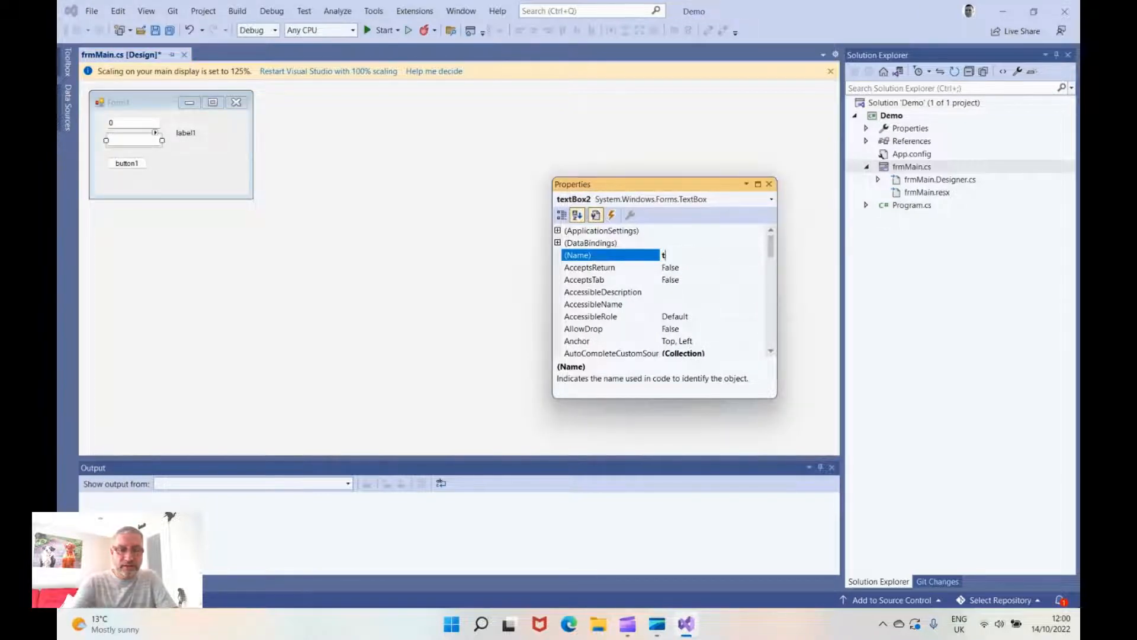
text(txtNumber2)
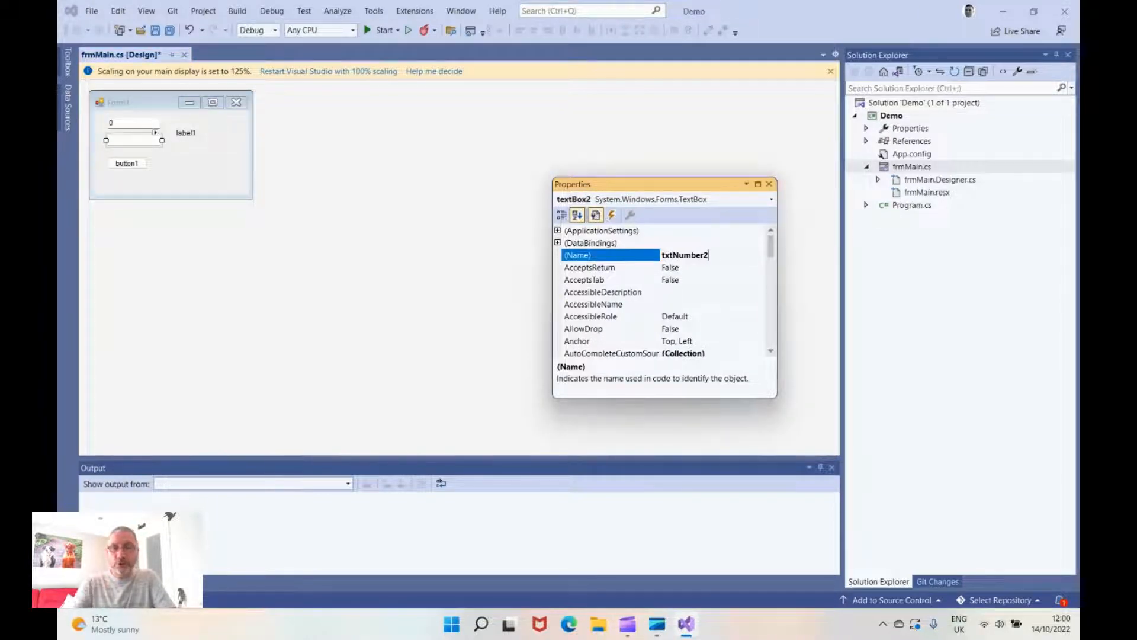
key(Return)
scroll(771, 249, down, 10)
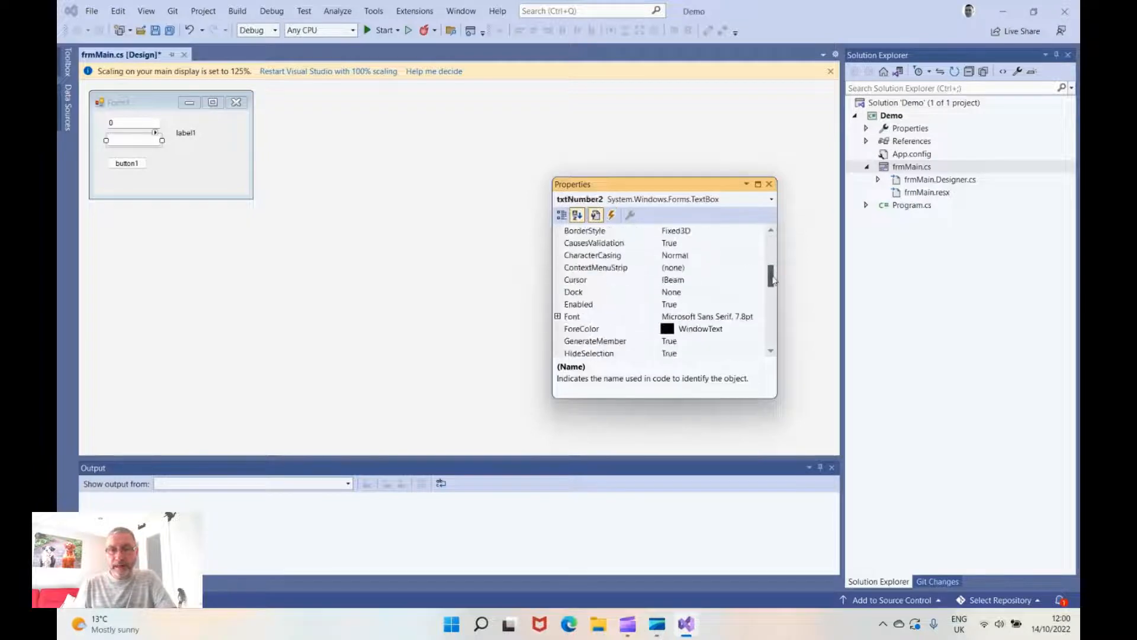
- Set txtNumber2's Text to 0, make the label read Answer and name it lblAnswer
click(693, 294)
text(0)
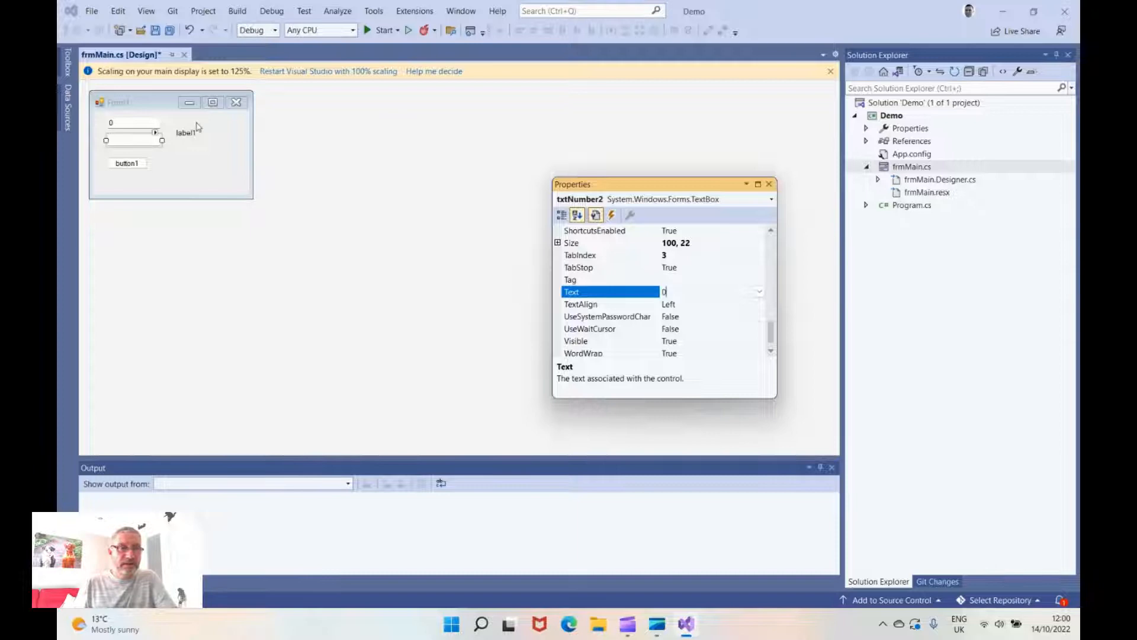
click(187, 133)
click(714, 293)
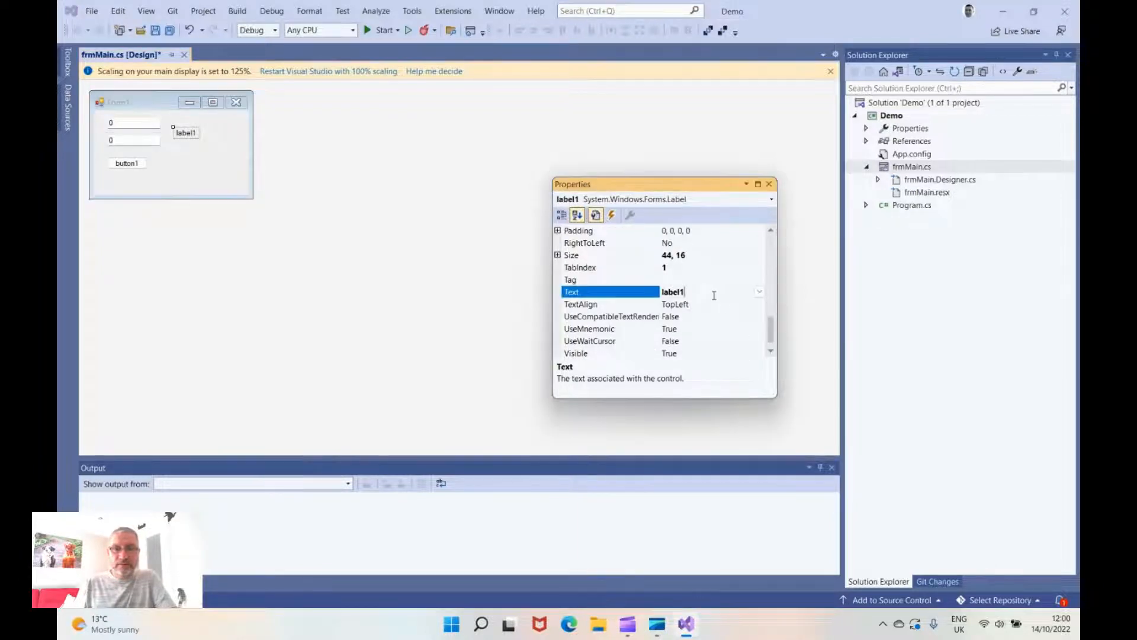
double_click(673, 291)
text(lb)
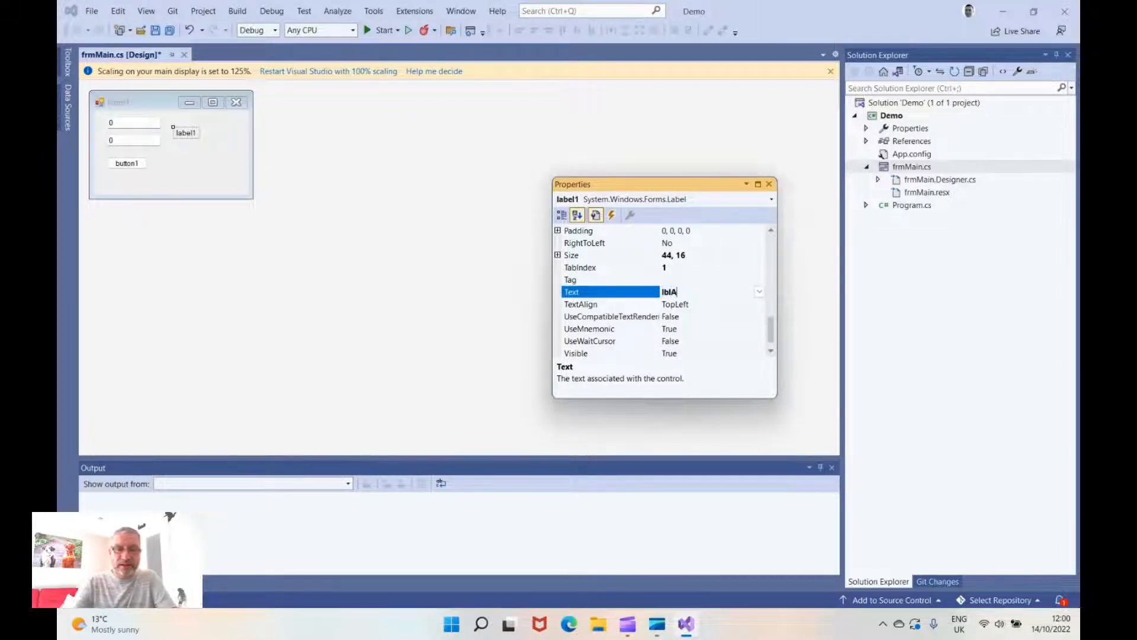
text(nswer)
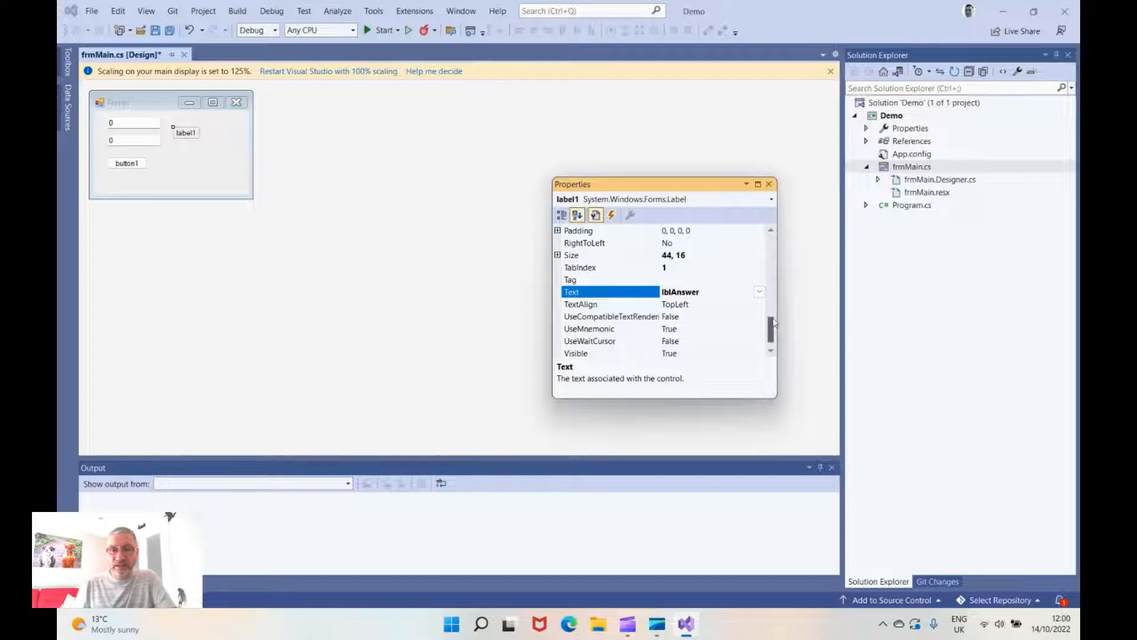
key(Return)
text(A)
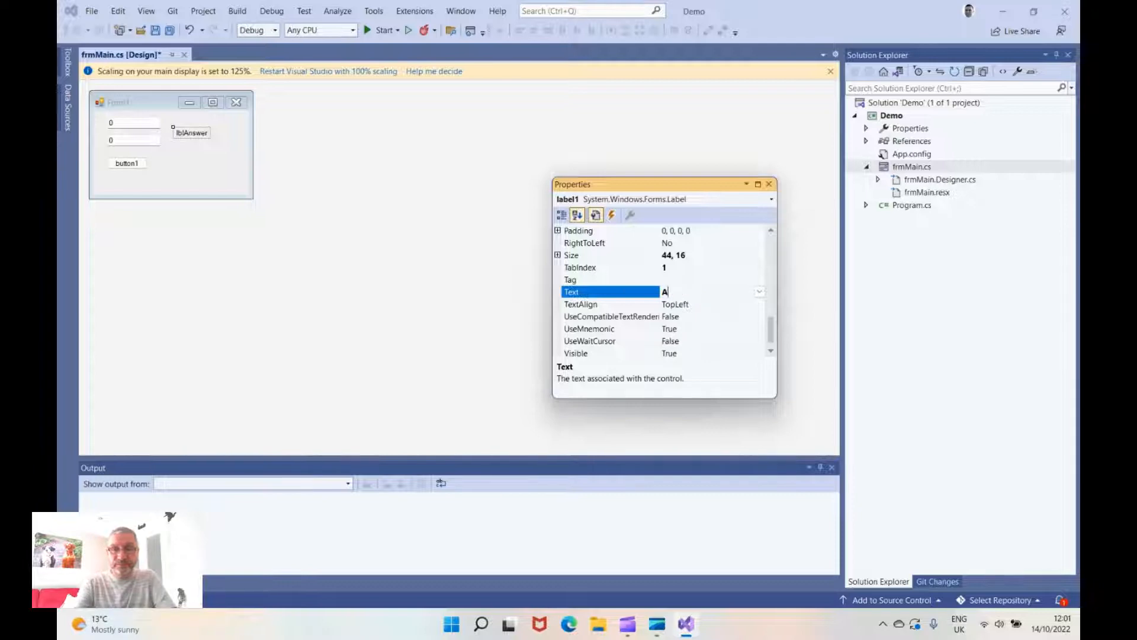
text(nswer)
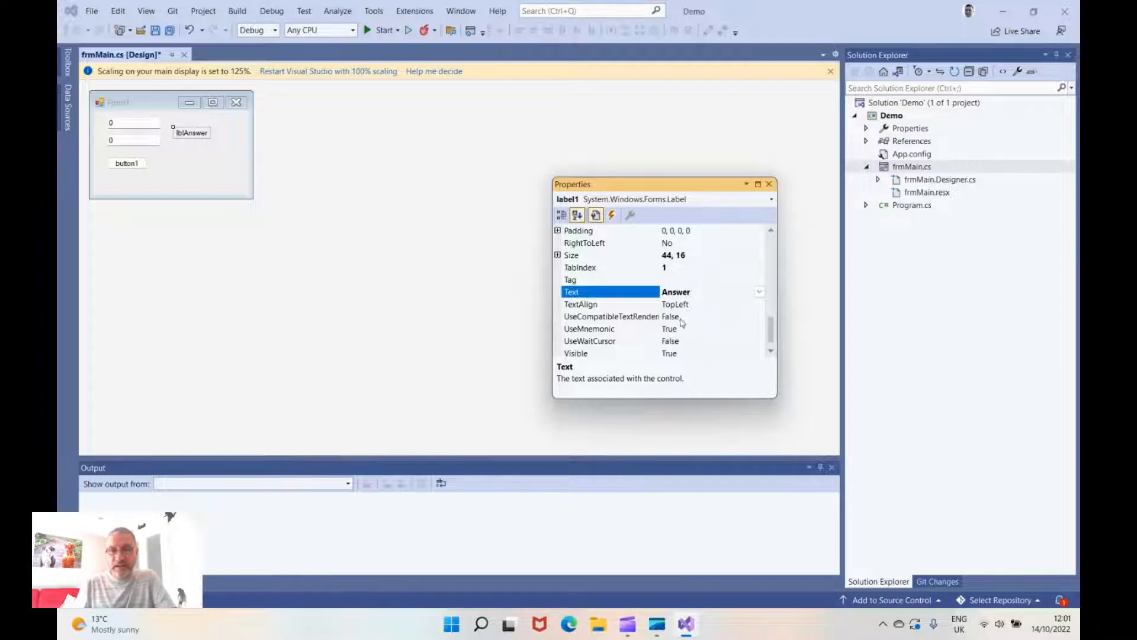
key(Return)
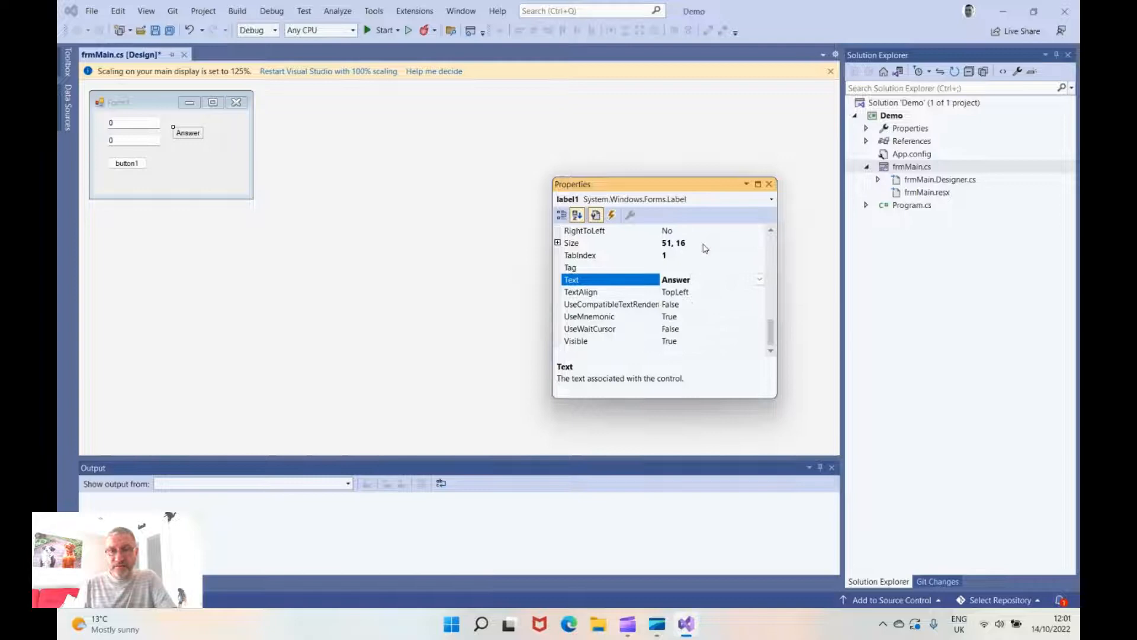
drag(772, 333, 772, 233)
click(702, 256)
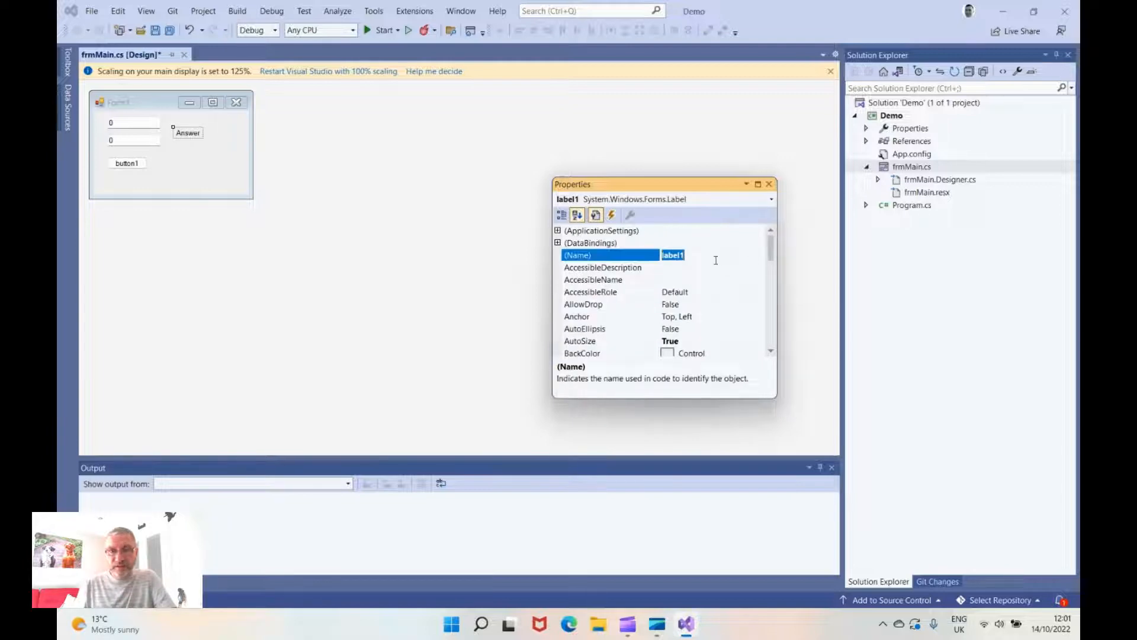
text(lb)
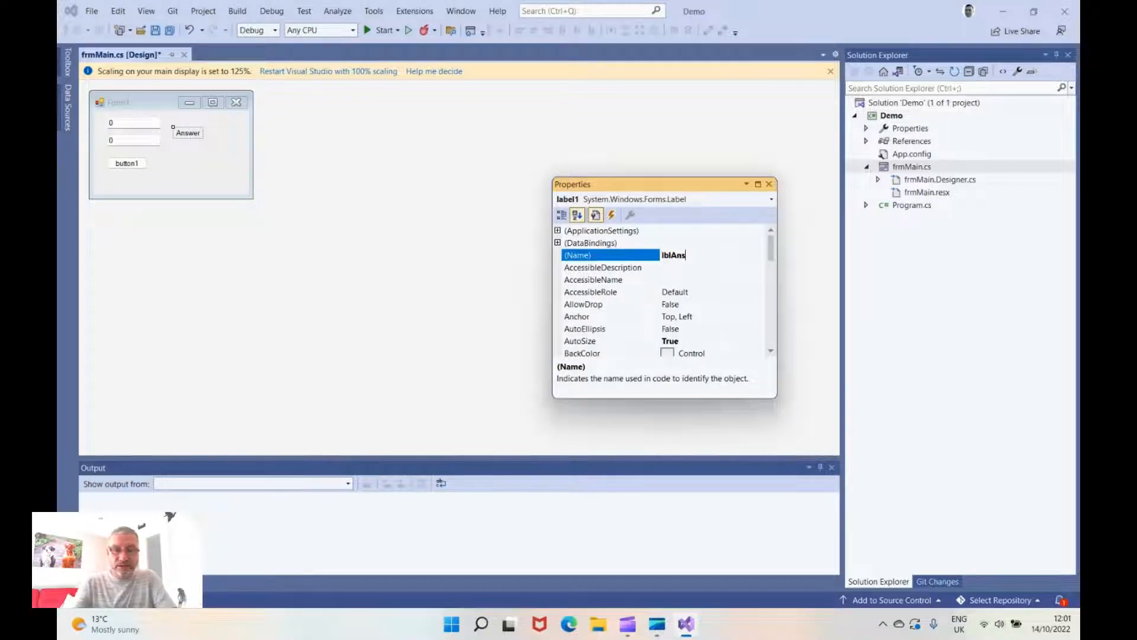
text(r)
- Name the button btnGo with caption Go, then close the Properties window
click(136, 166)
click(614, 268)
double_click(677, 255)
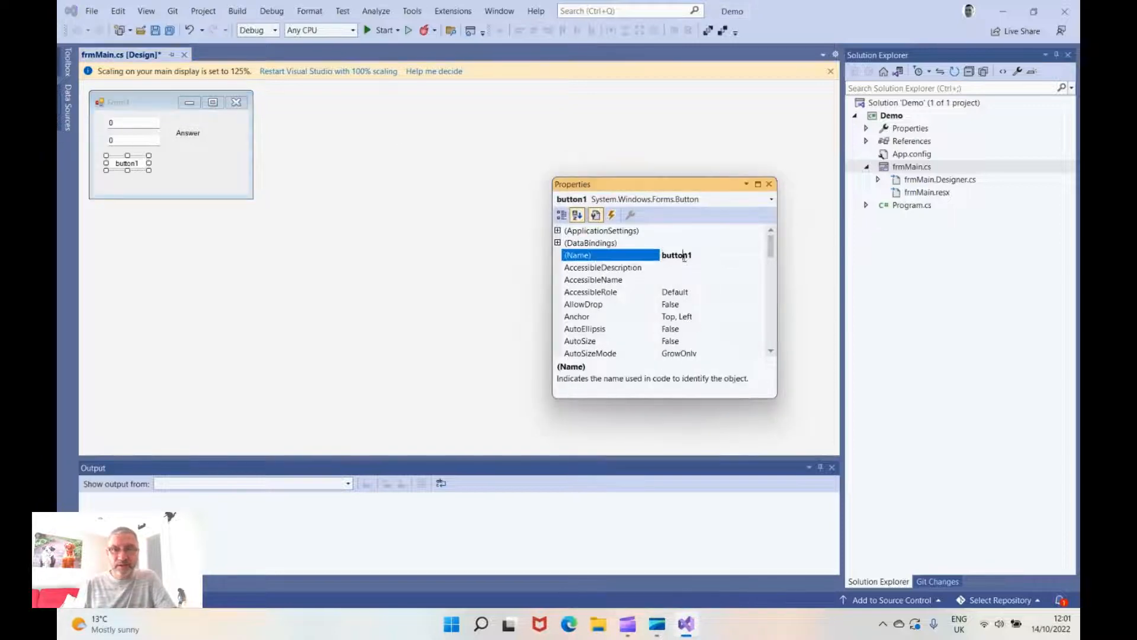
text(btnG)
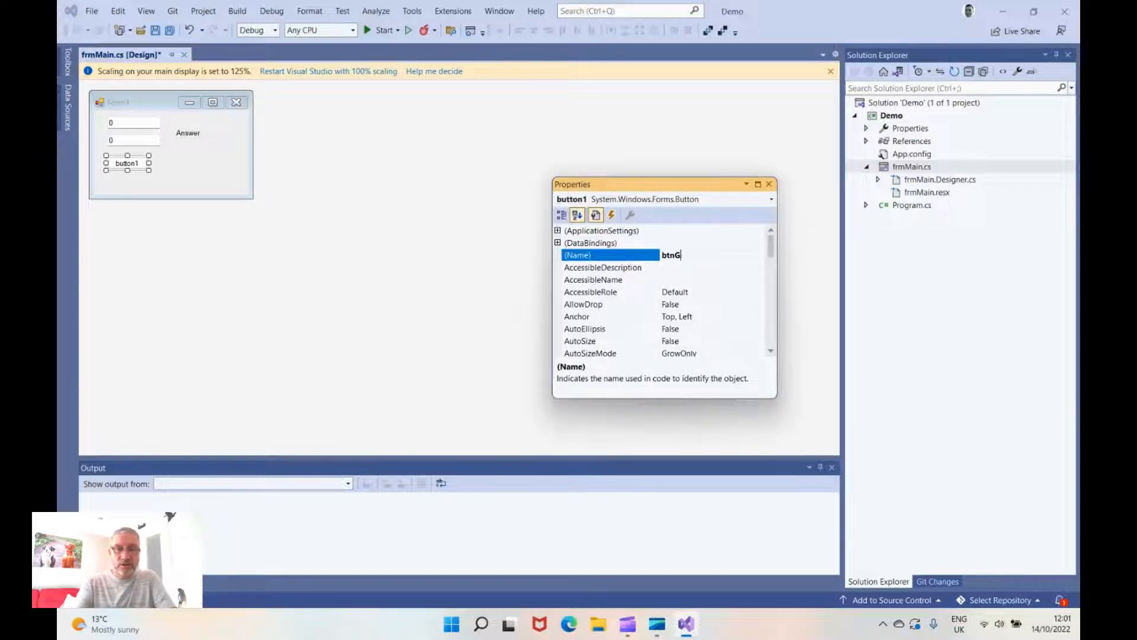
text(o)
key(Return)
scroll(667, 284, down, 10)
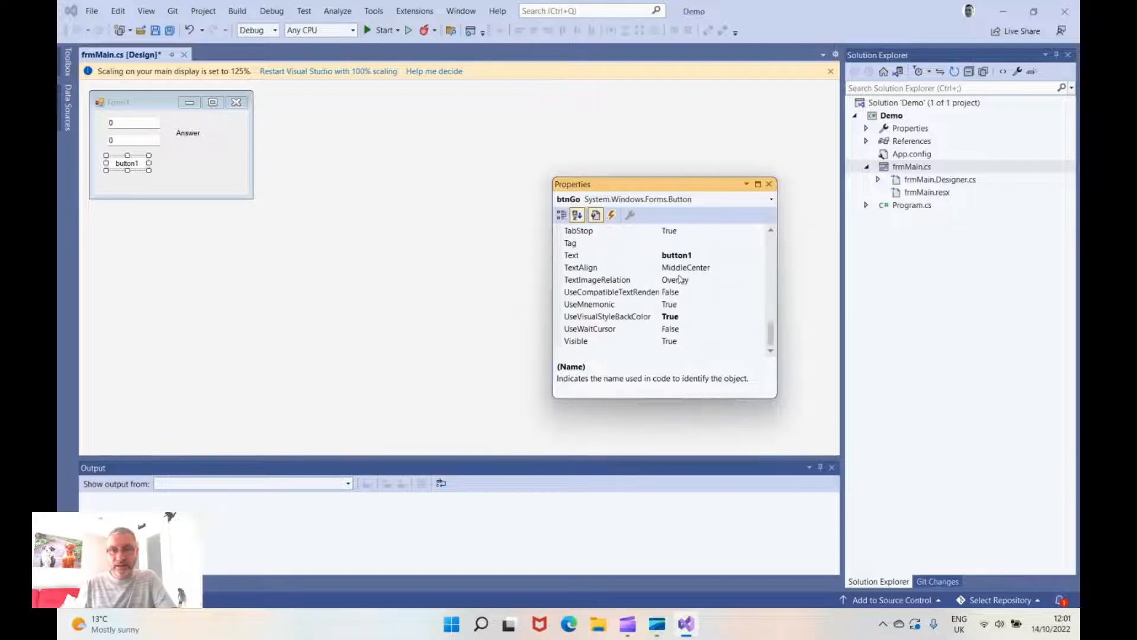
double_click(677, 254)
text(Go)
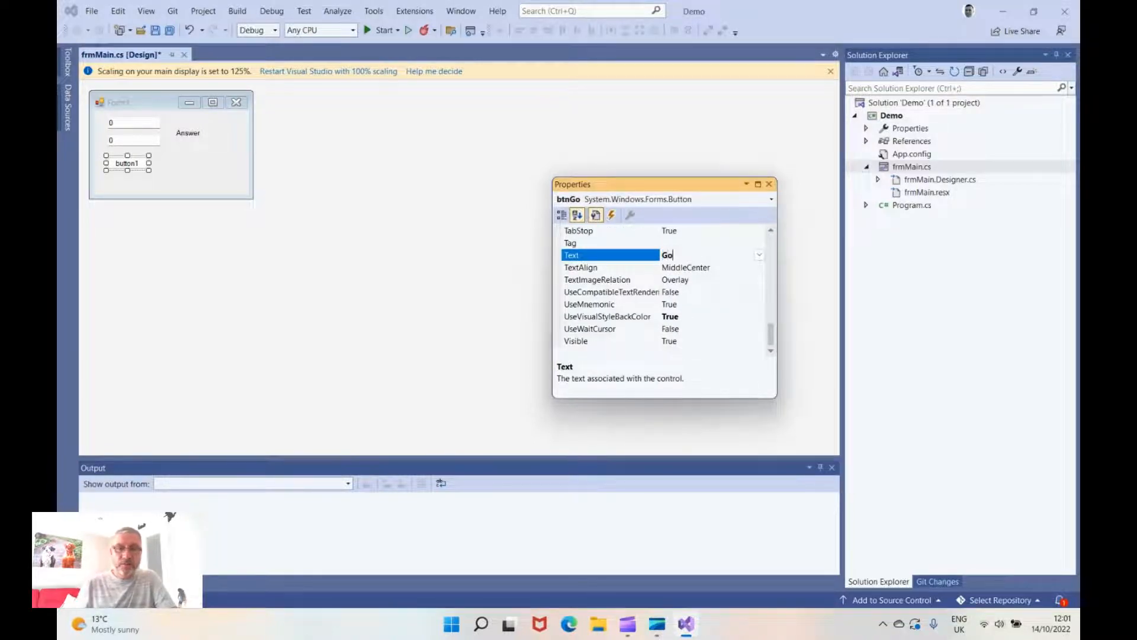
key(Return)
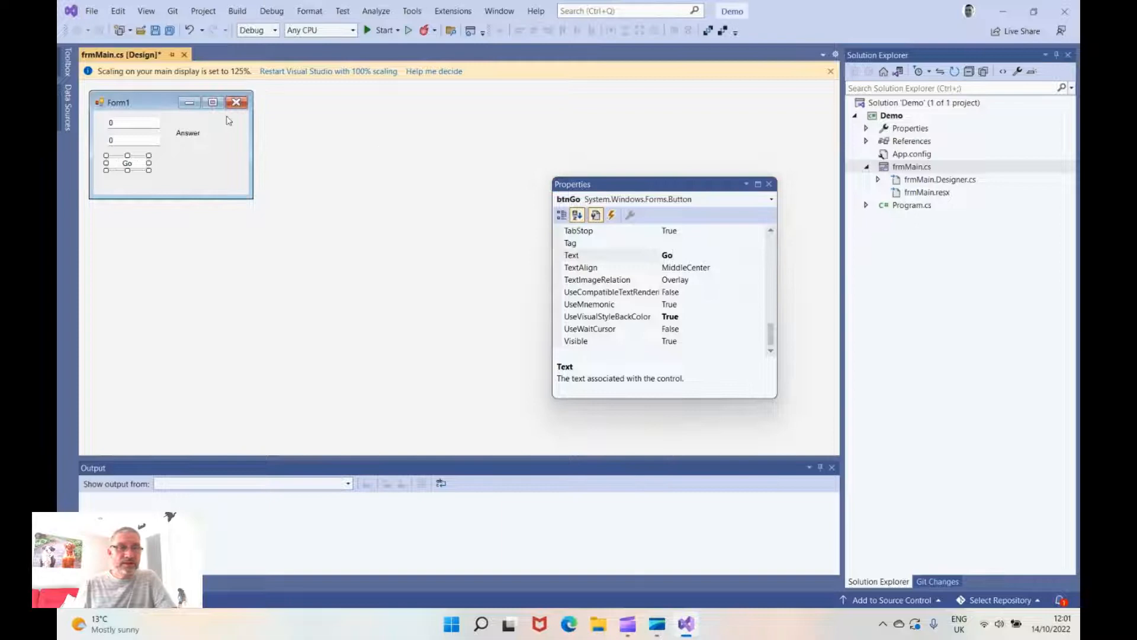
click(769, 185)
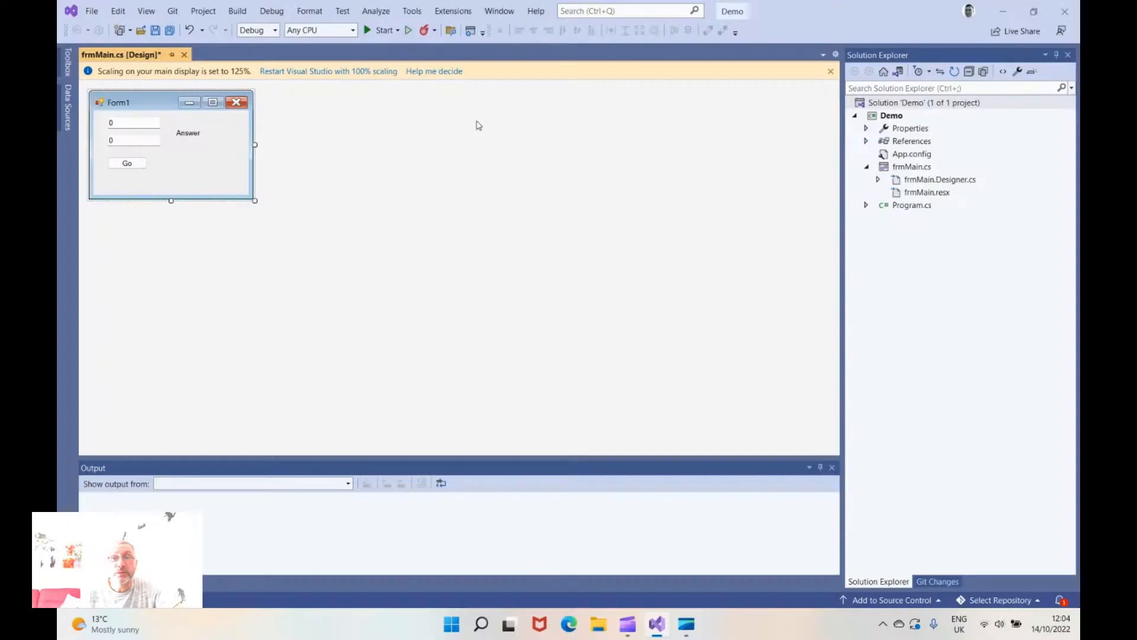
- Add a Class Library (.NET Framework) project named DemoClass to the Demo solution
click(924, 102)
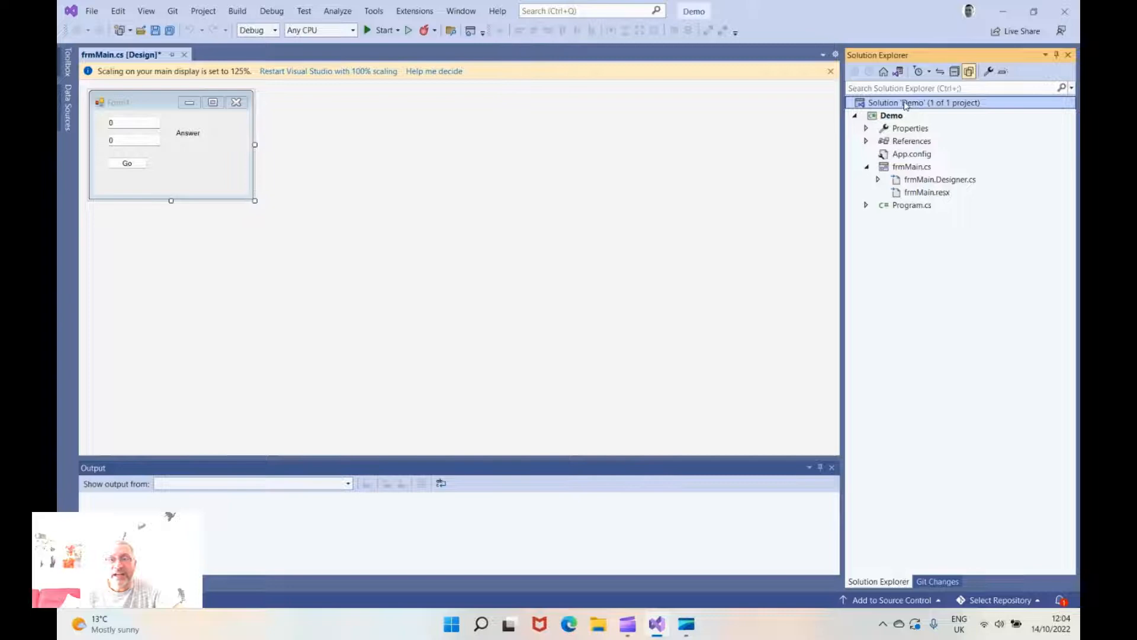
right_click(905, 105)
mouse_move(889, 250)
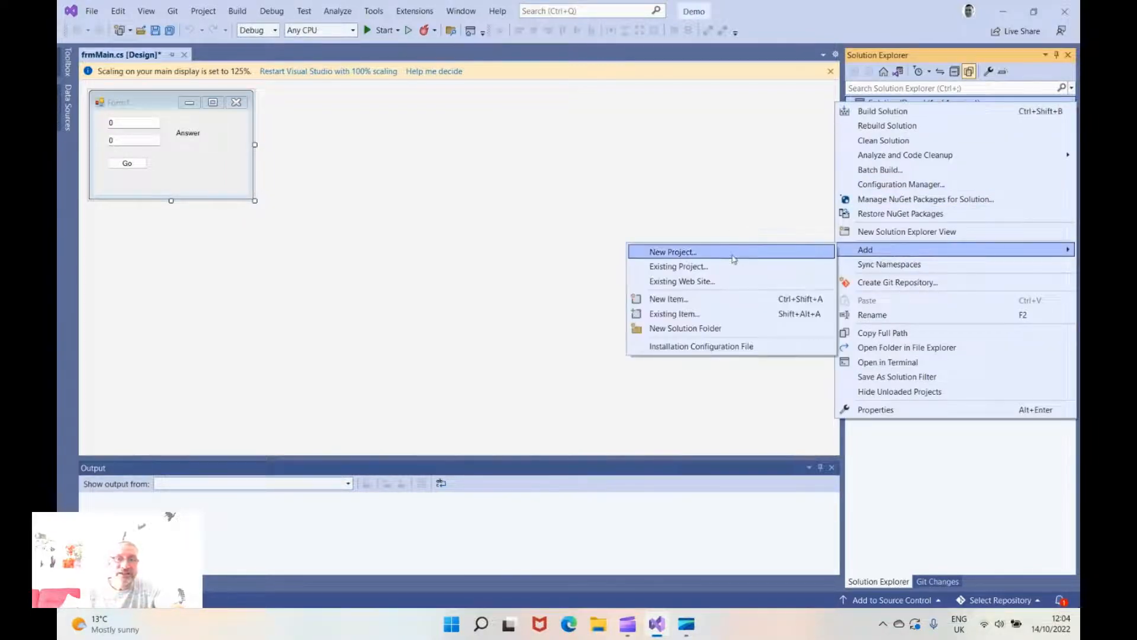
click(733, 257)
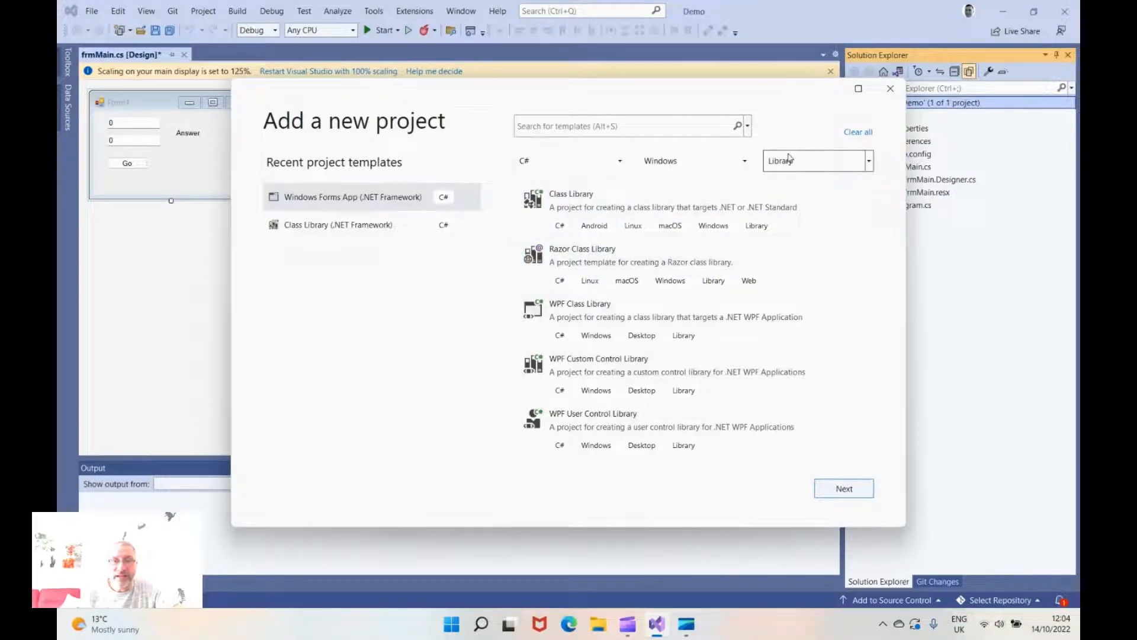
scroll(674, 274, down, 3)
scroll(674, 273, down, 3)
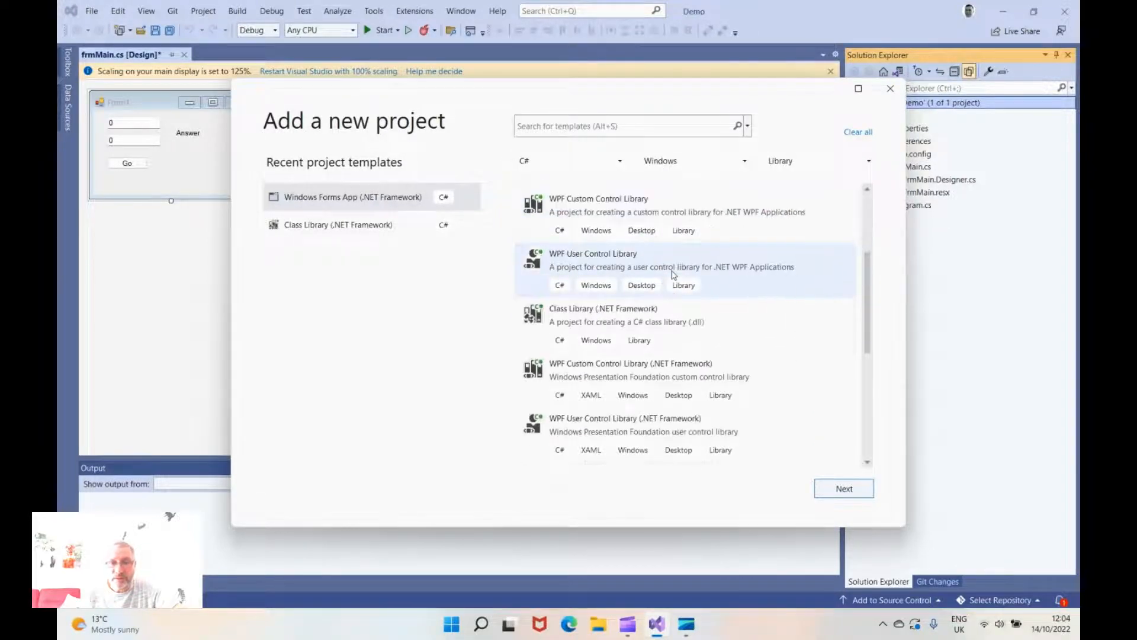
click(715, 330)
click(844, 488)
text(Dem)
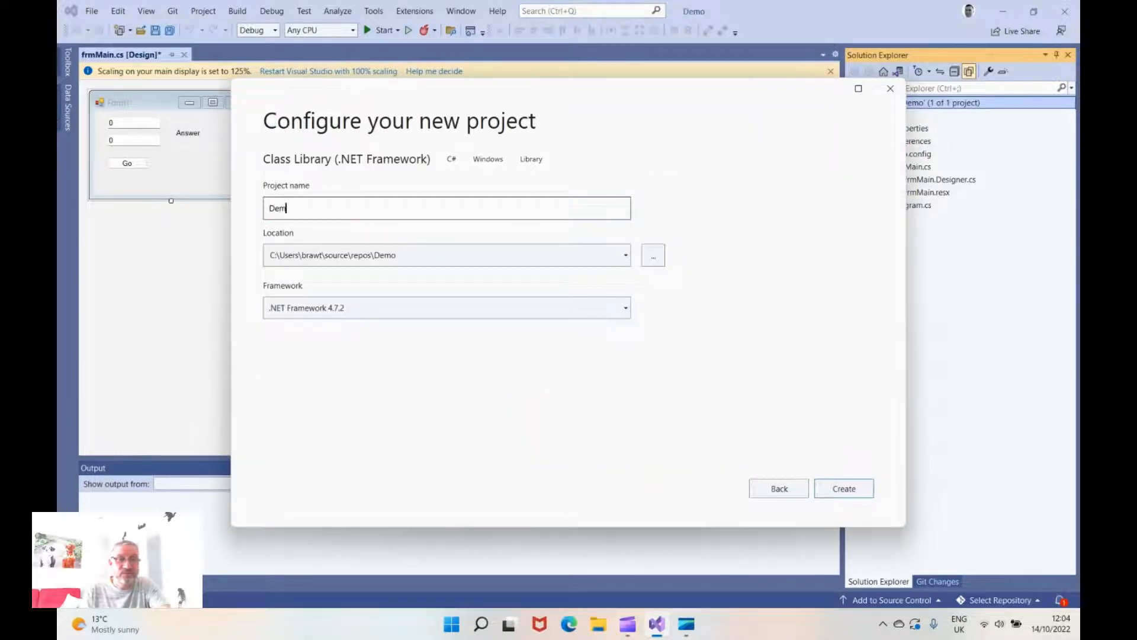
text(oClass)
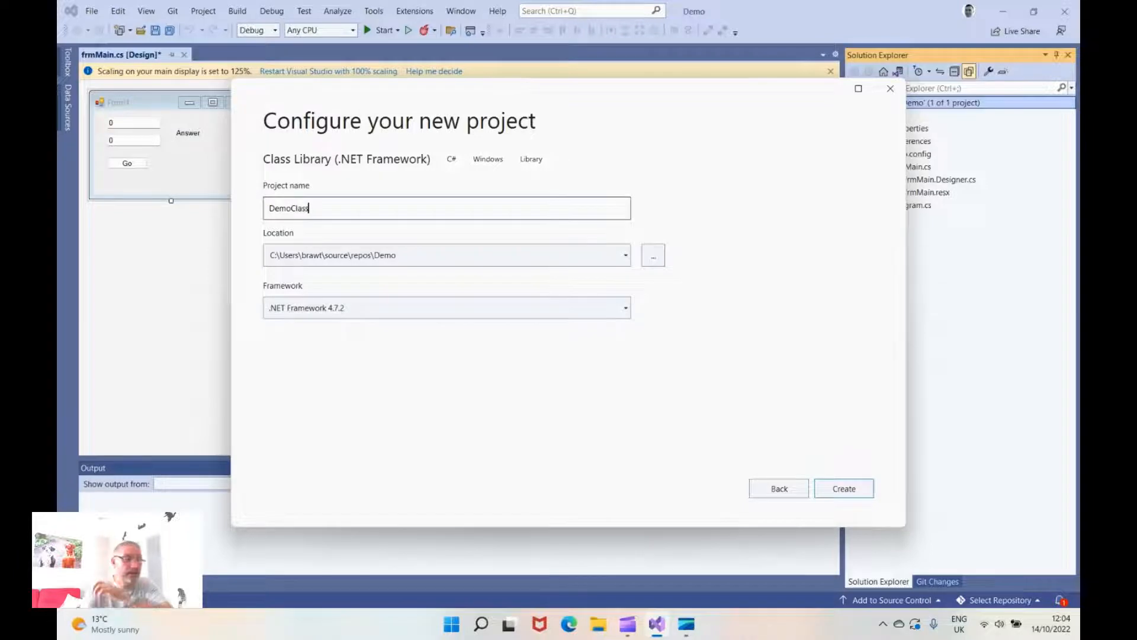
click(844, 487)
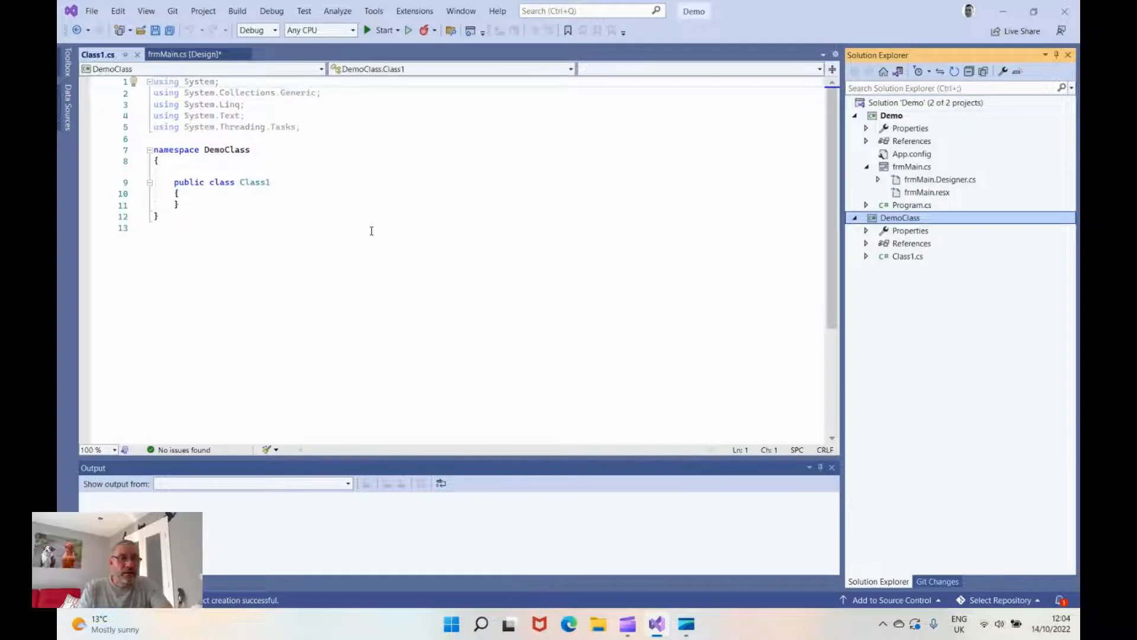
- Rename Class1.cs to MyNumbers.cs, renaming the class and its references too
right_click(908, 257)
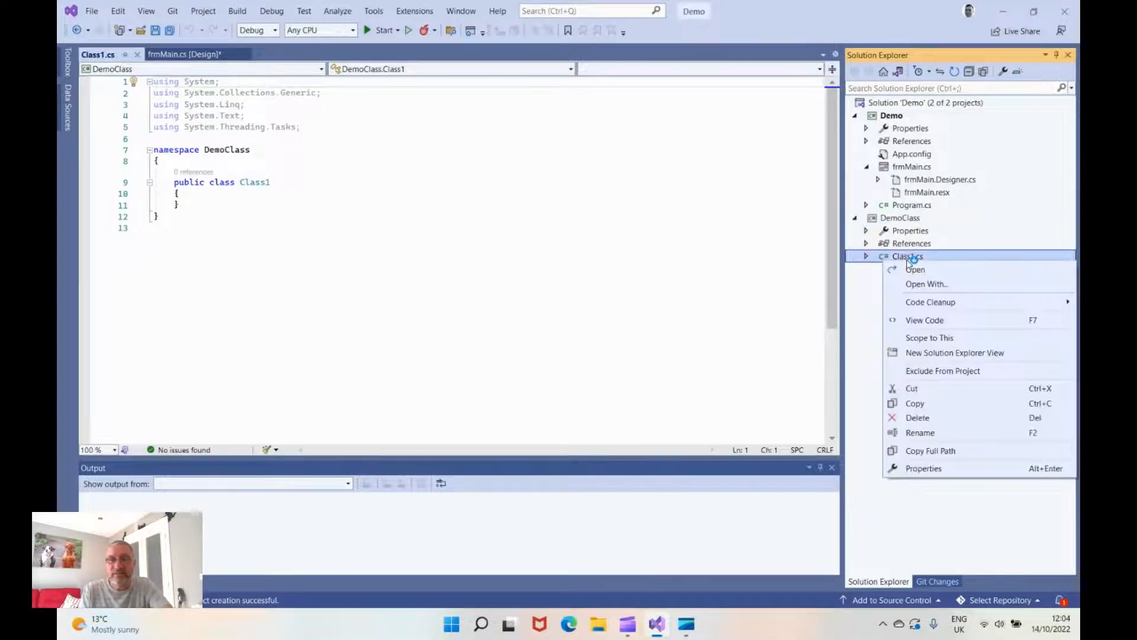
click(930, 425)
text(MyNumbers)
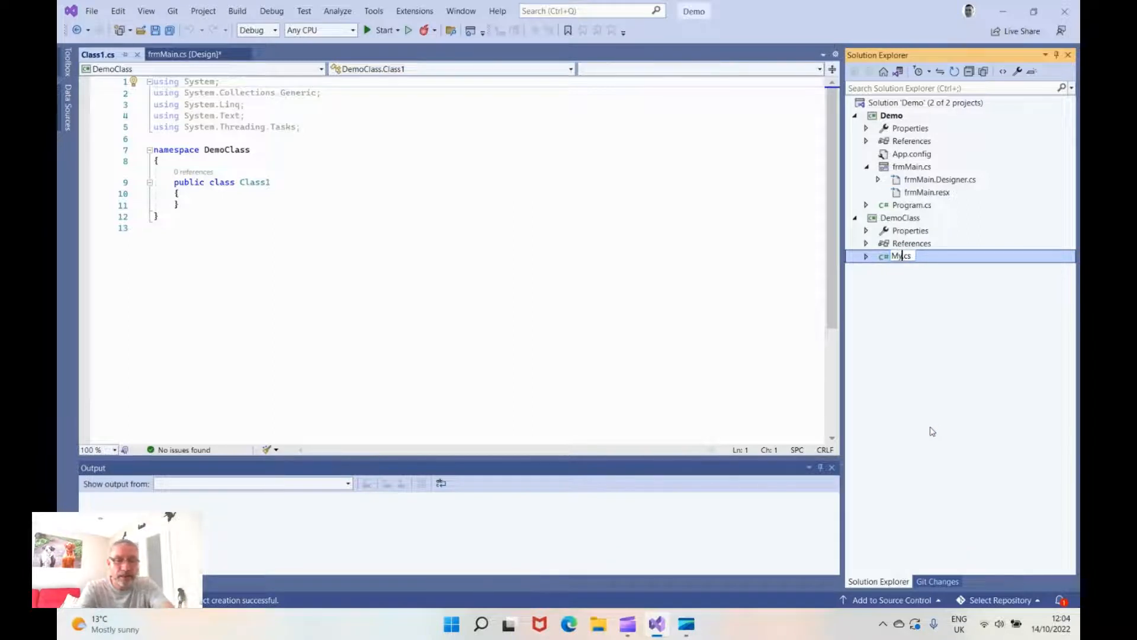
key(Return)
click(620, 361)
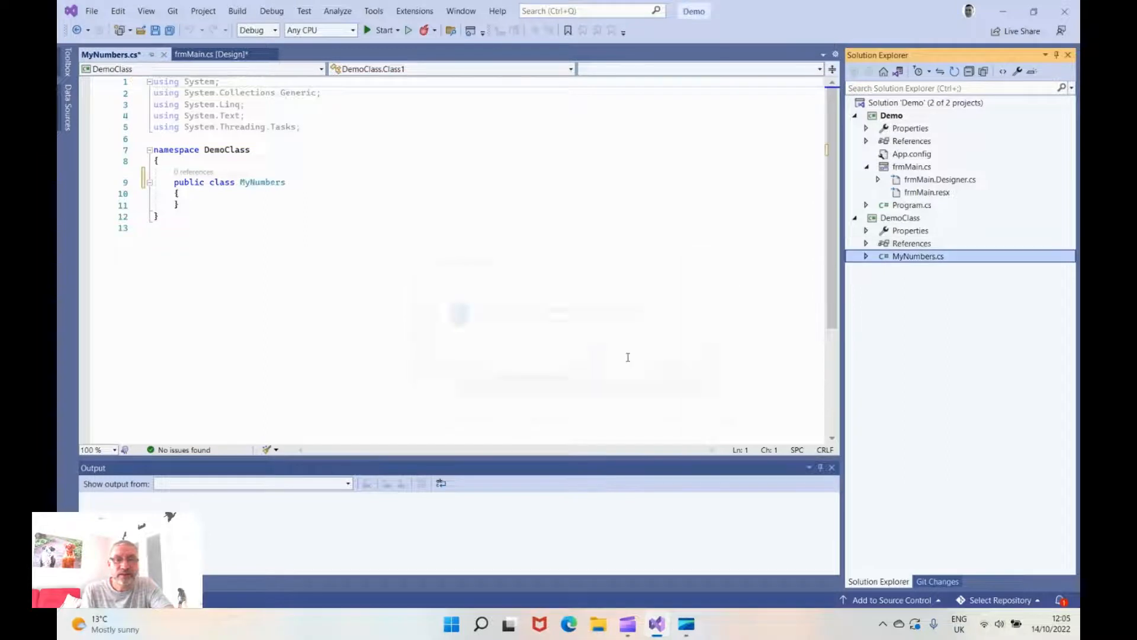
click(183, 205)
- Write an empty public MyNumbers() constructor containing a '// This is the contructor' comment
key(Return)
key(Return)
key(Up)
key(Up)
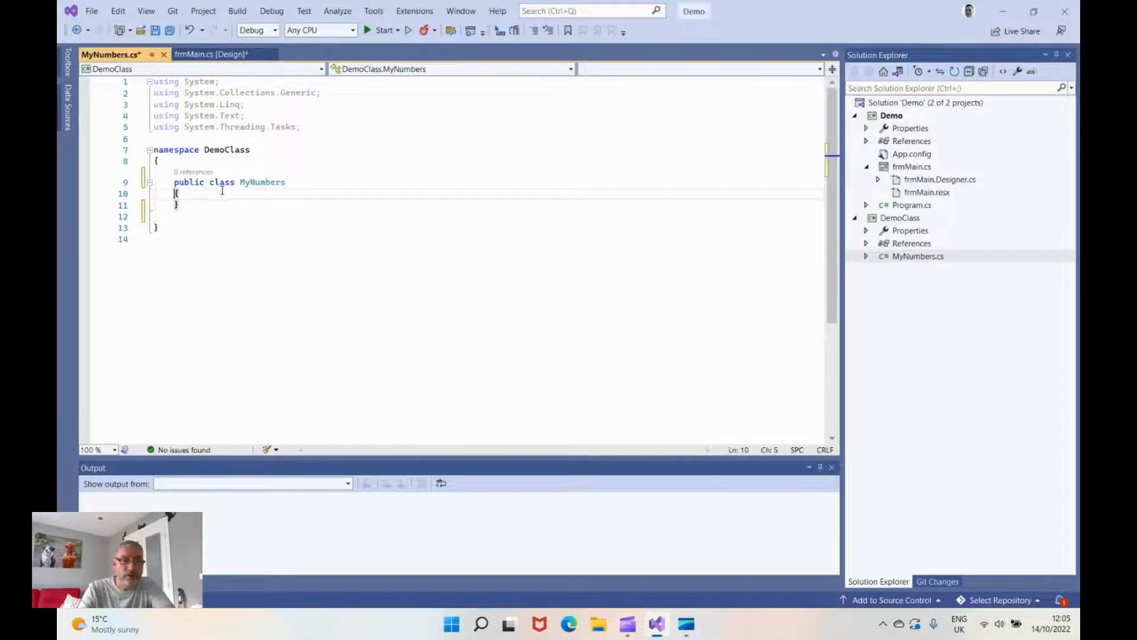
key(End)
key(Return)
key(Return)
key(Up)
key(Return)
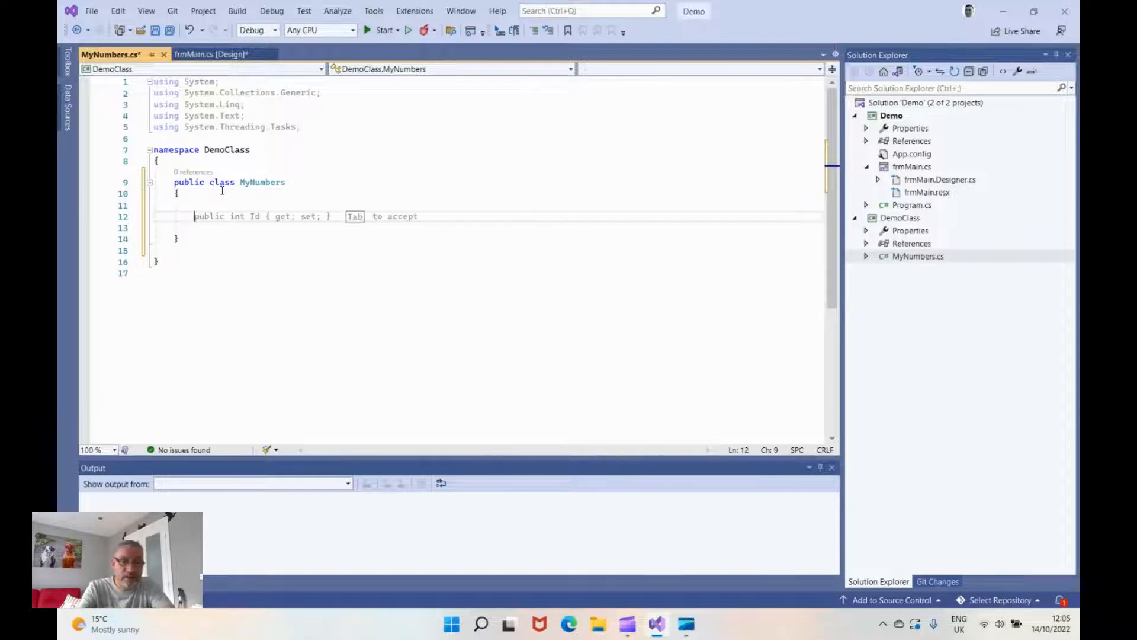
text(p)
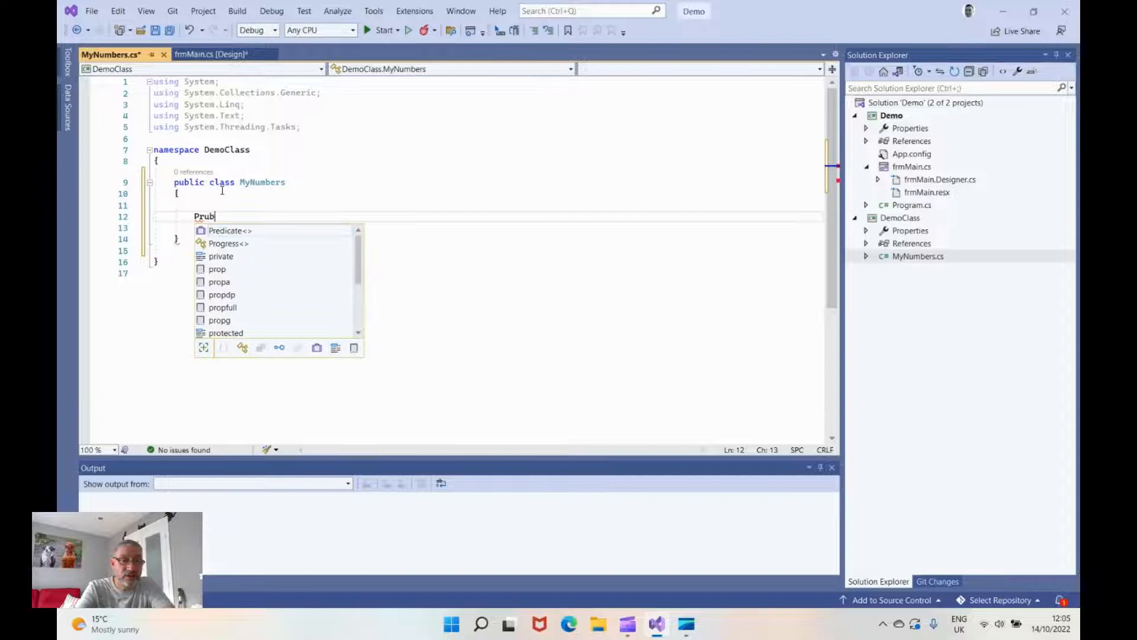
text(ublic)
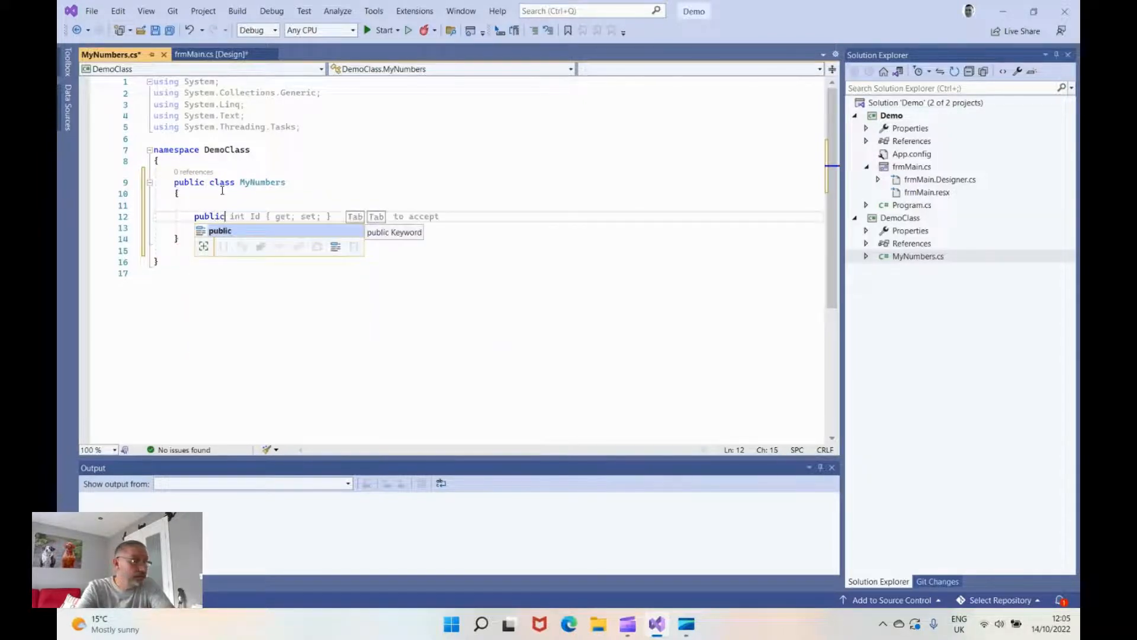
text( My)
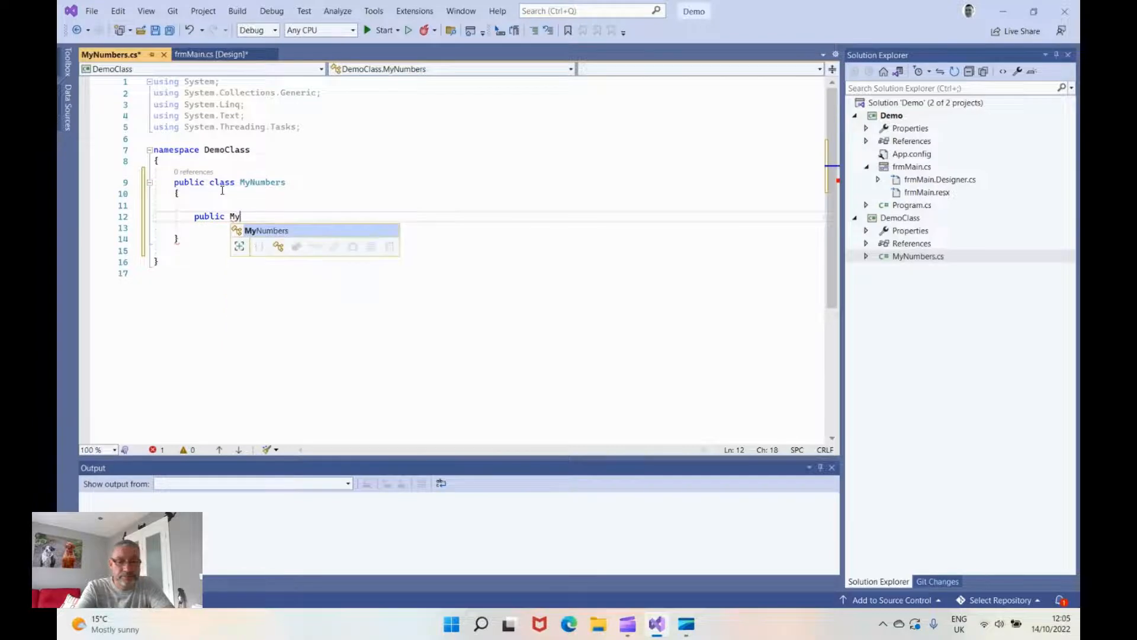
text(Numbers())
key(Return)
text({)
key(Return)
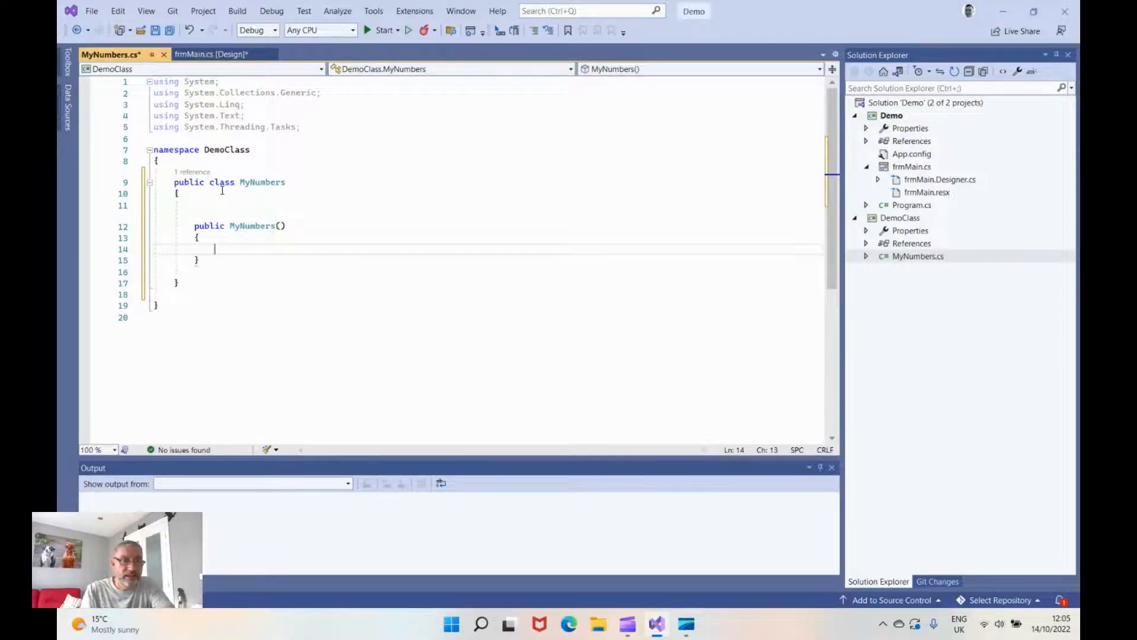
text(// This is the contructor)
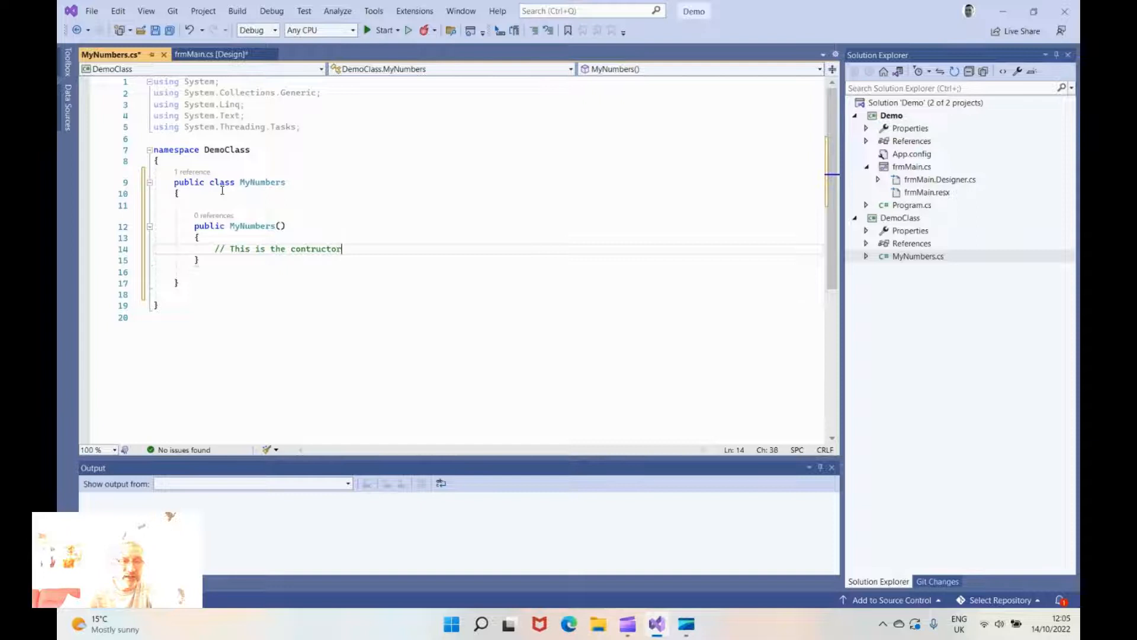
key(Down)
key(End)
key(Return)
key(Return)
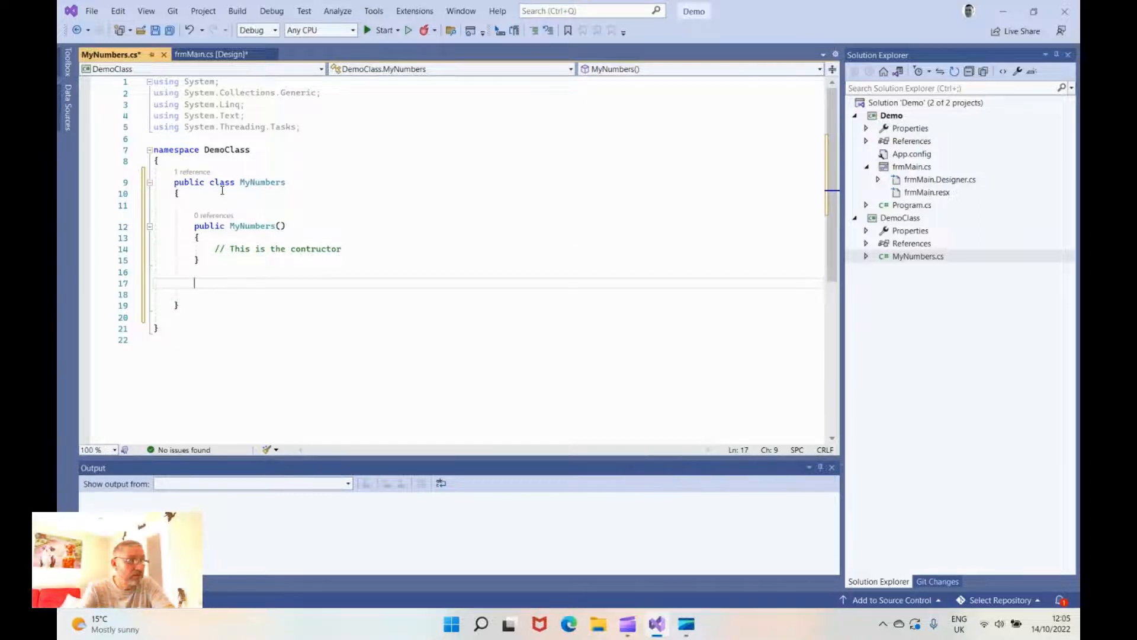
text(public int AdTwo)
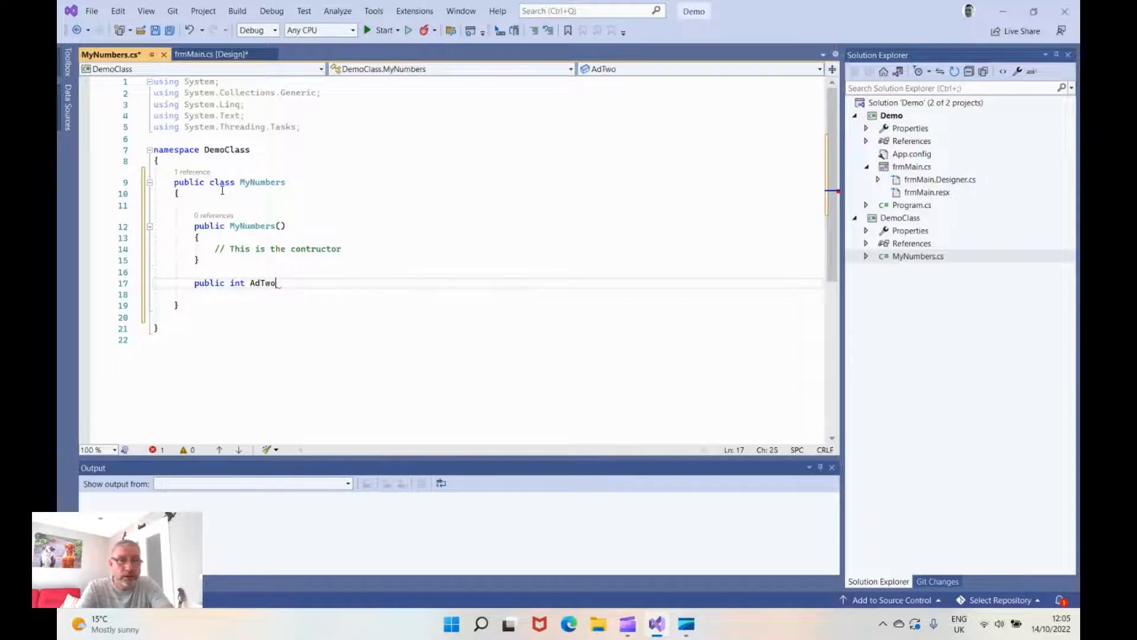
text(Nu)
- Write public int AdTwoNumbers(int number1, int number2) returning number1 + number2, accepting IntelliCode
key(BackSpace)
key(BackSpace)
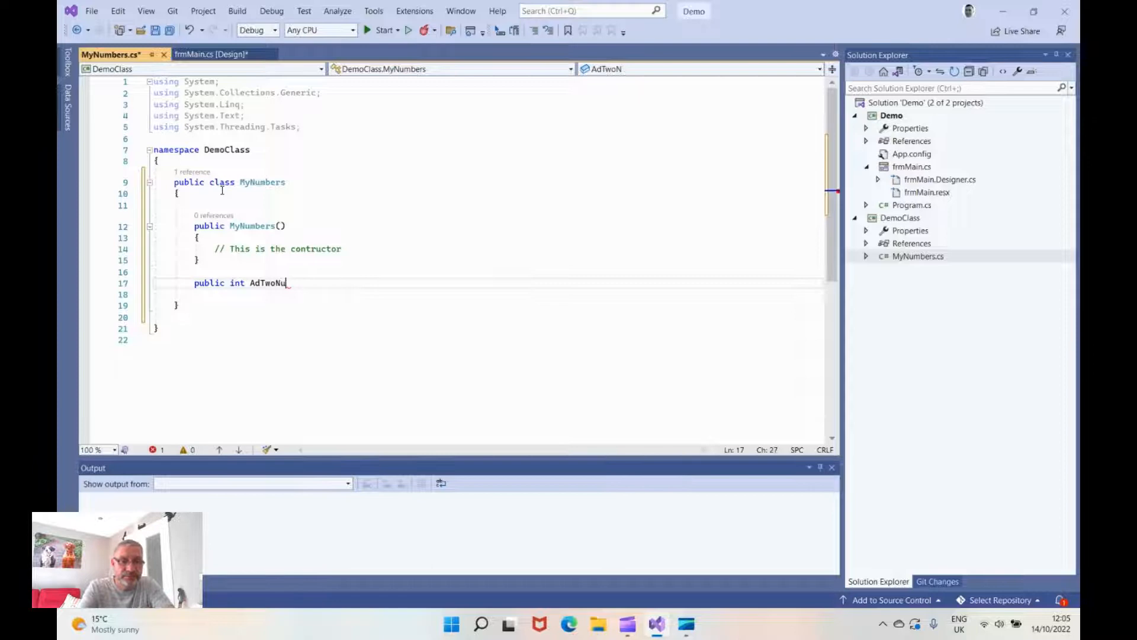
text(mbers()
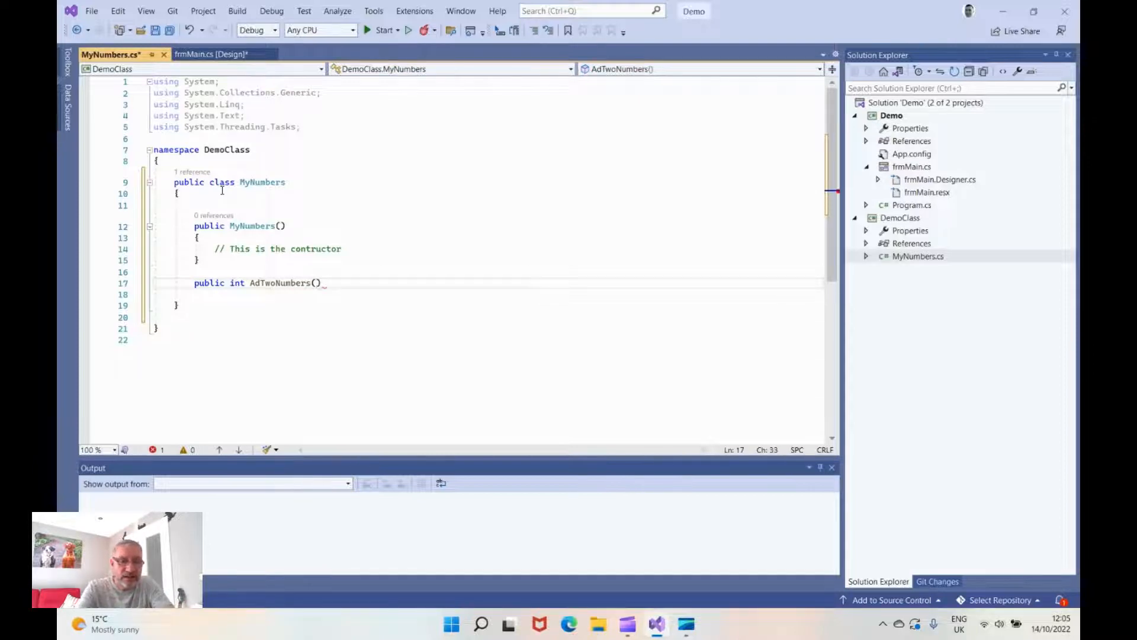
text(int N)
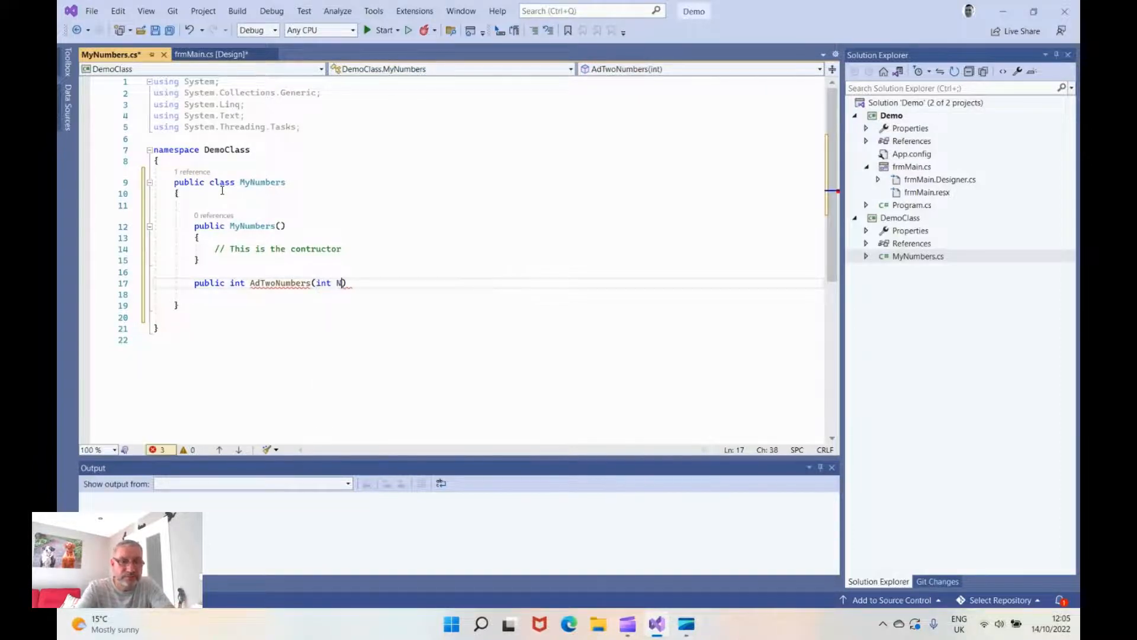
text(um)
key(BackSpace)
key(BackSpace)
key(BackSpace)
text(number1)
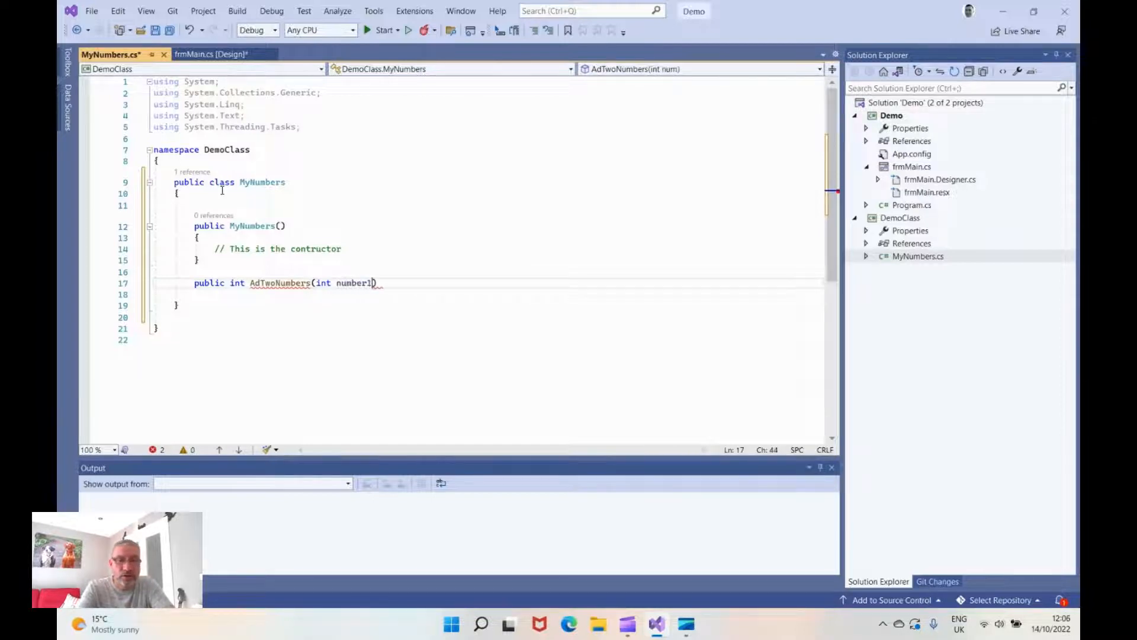
text(, int number2)
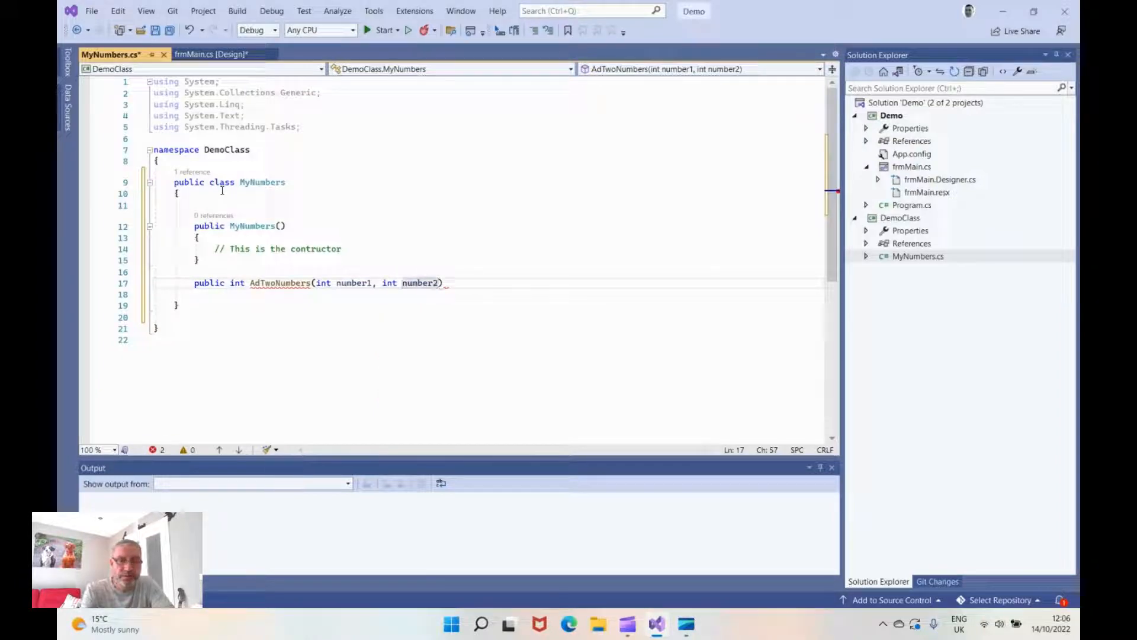
key(End)
text({)
key(Return)
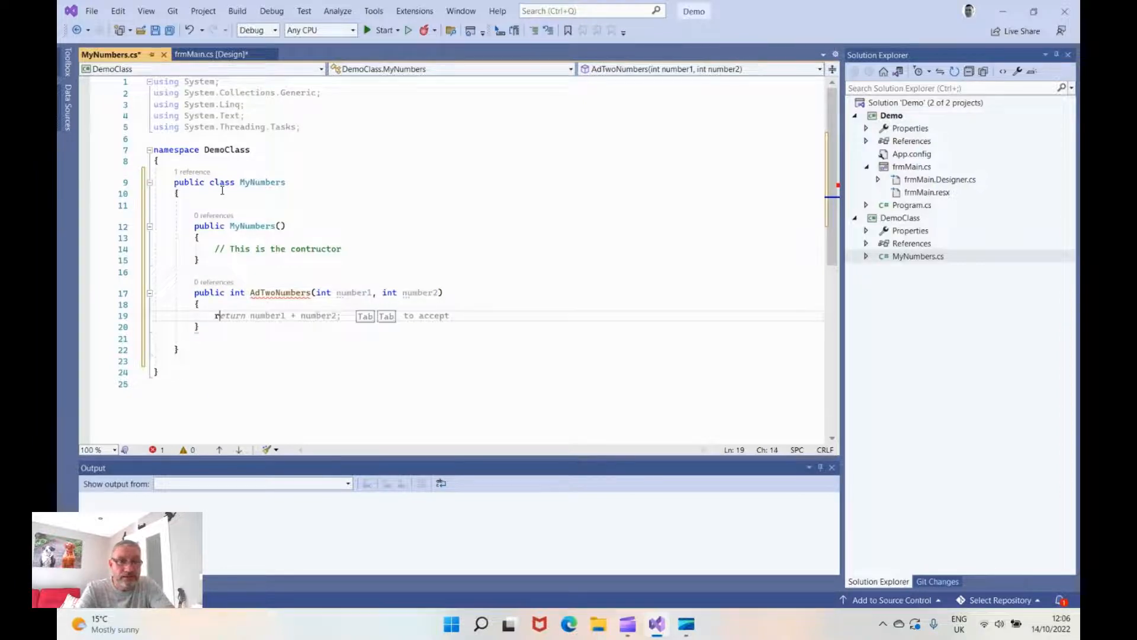
text(re)
key(Tab)
key(Tab)
key(Return)
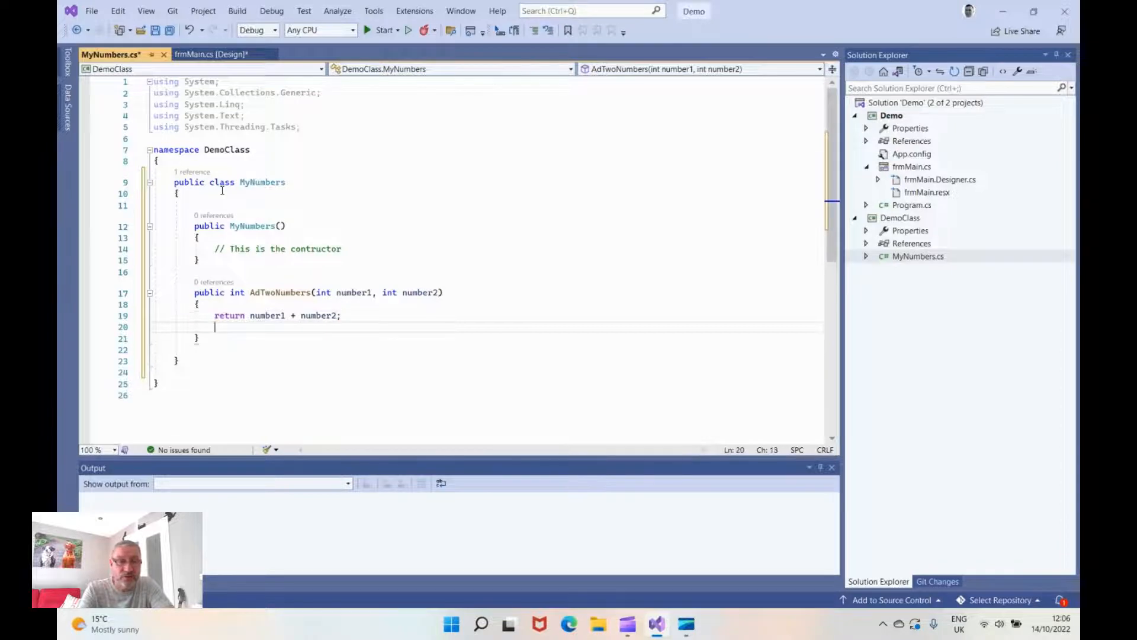
click(243, 340)
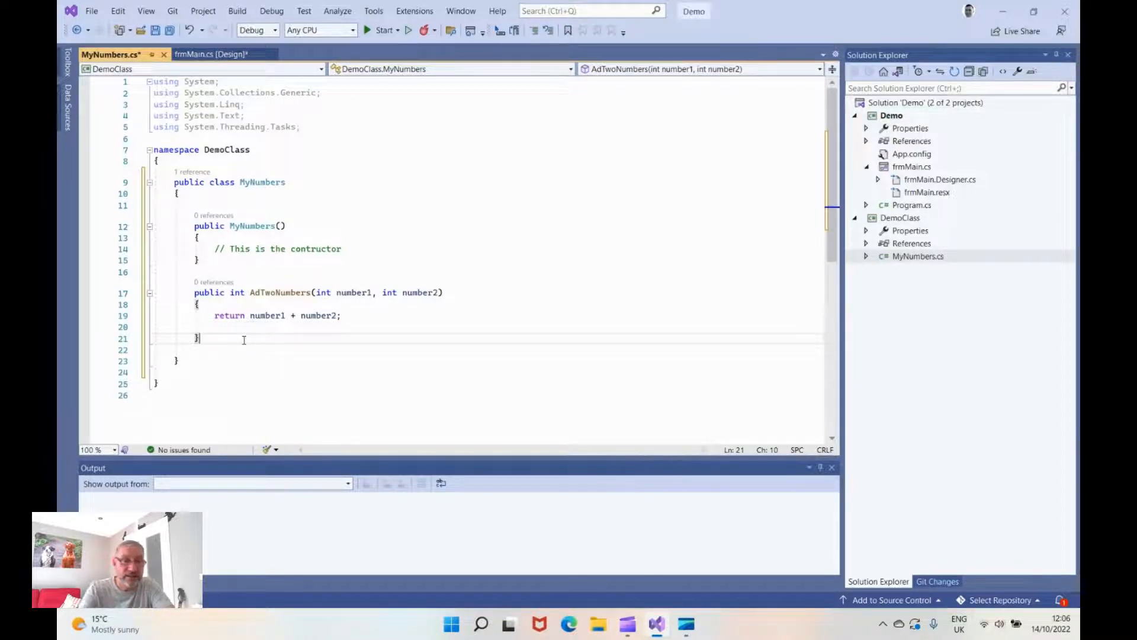
click(260, 293)
text(d)
- Write MultiplyTwoNumbers(number1, number2) with body 'return number1 * number2;' below AddTwoNumbers
click(235, 350)
key(Return)
key(Return)
text(pu)
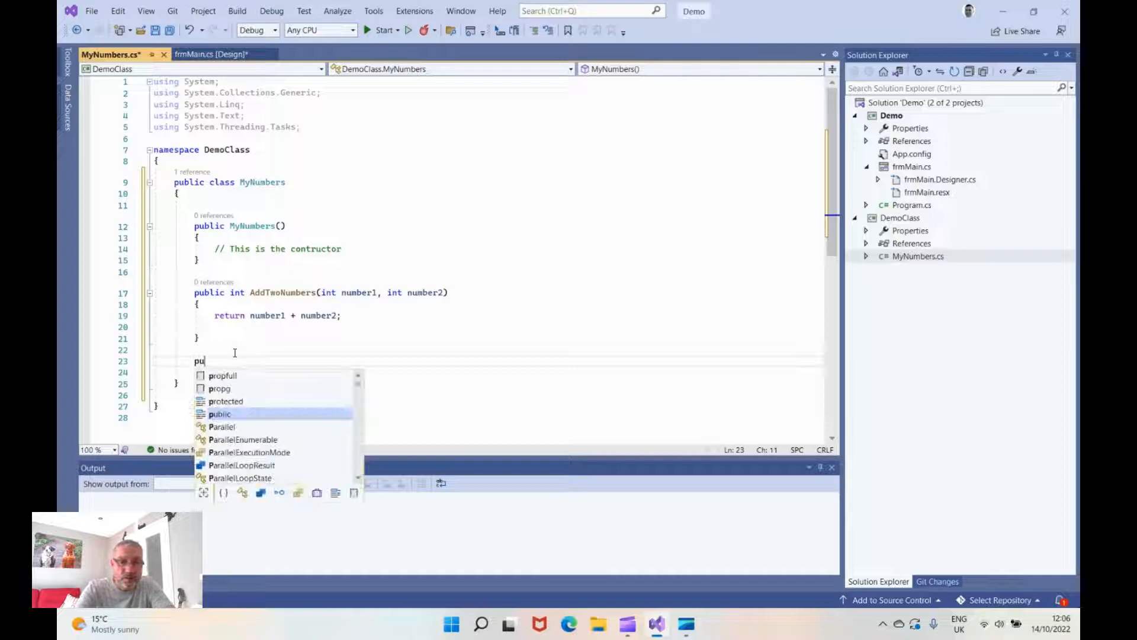
text(bl)
text( int Mul)
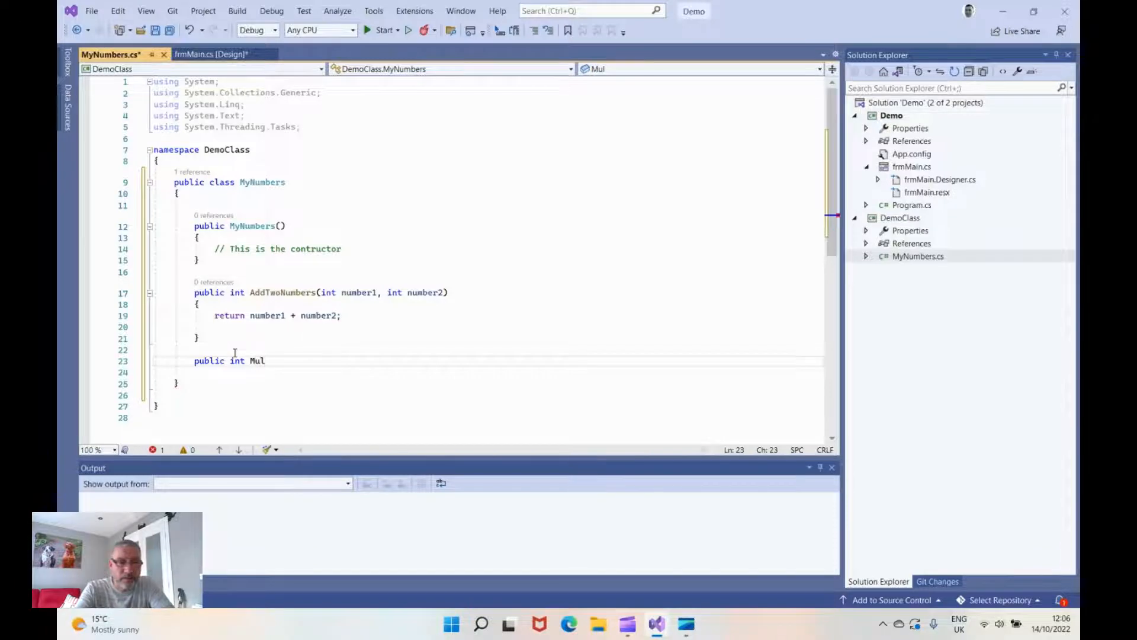
text(ti)
text(yTwo)
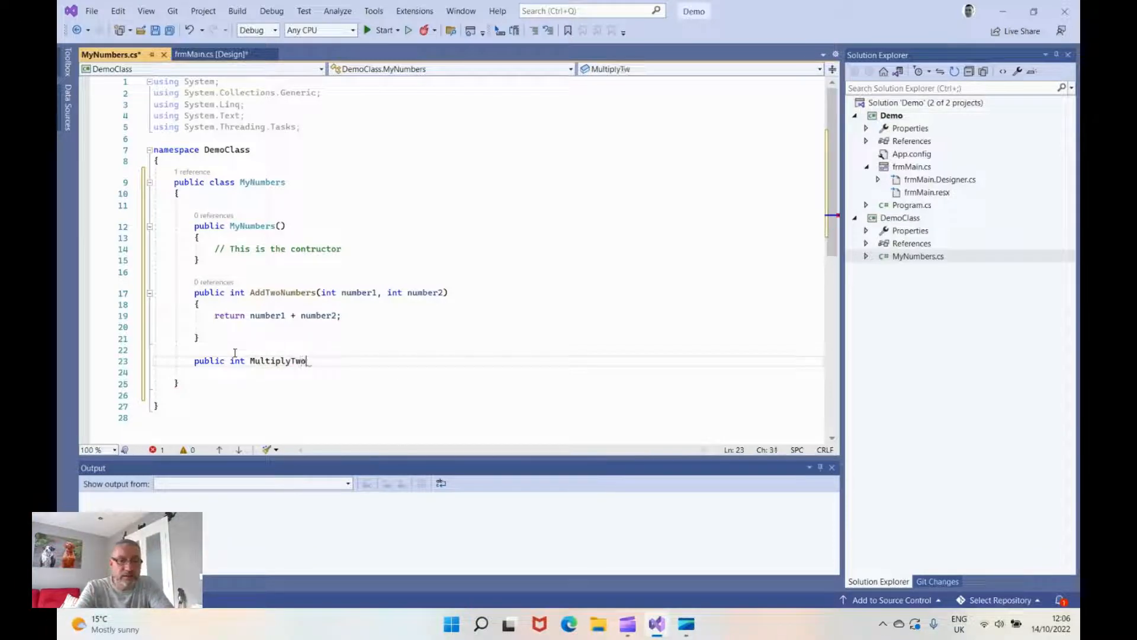
text(Numbers)
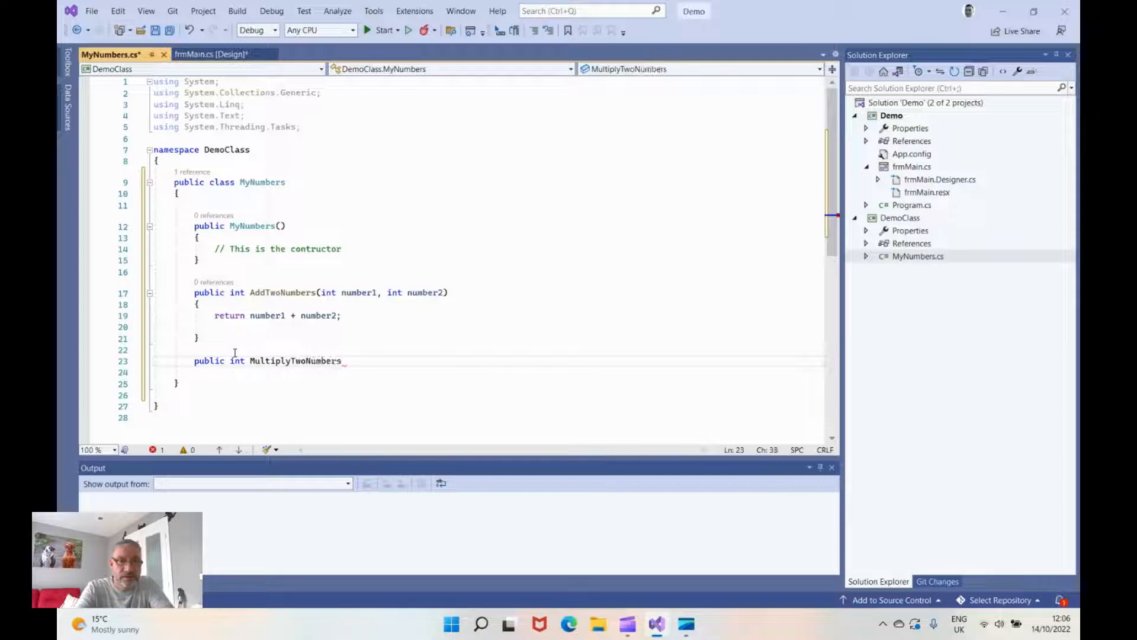
text((int)
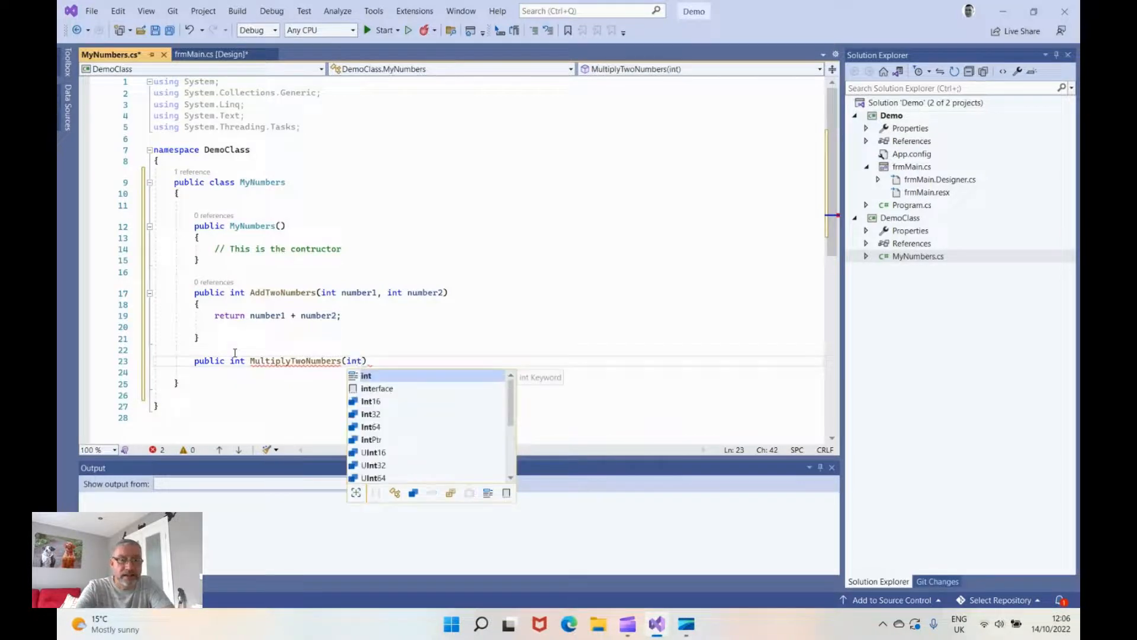
text( mber1)
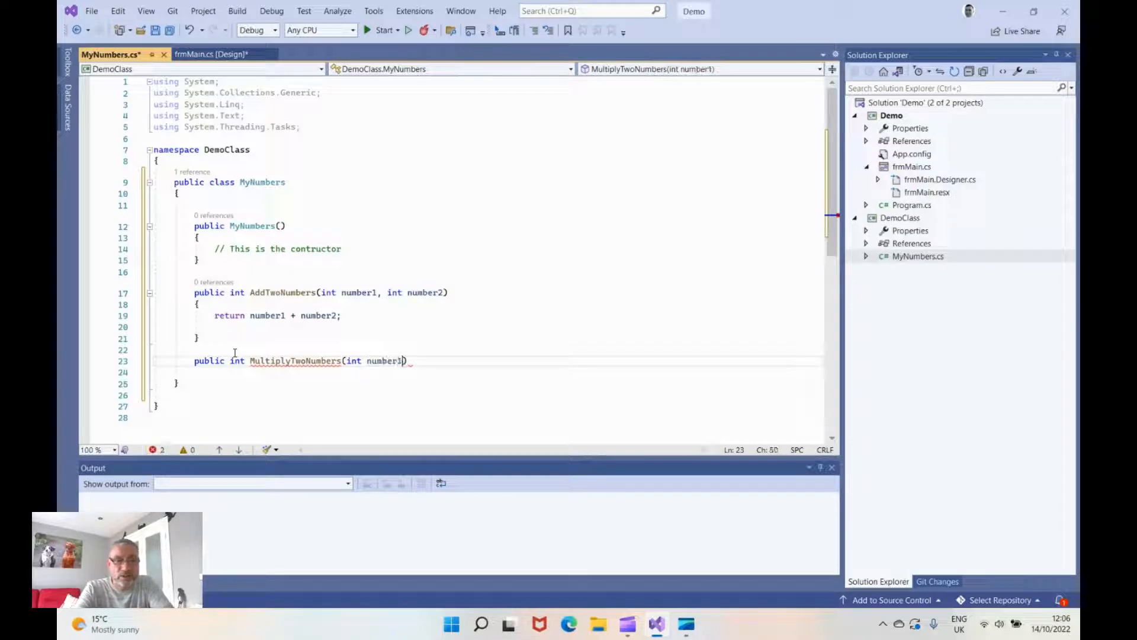
text(, int )
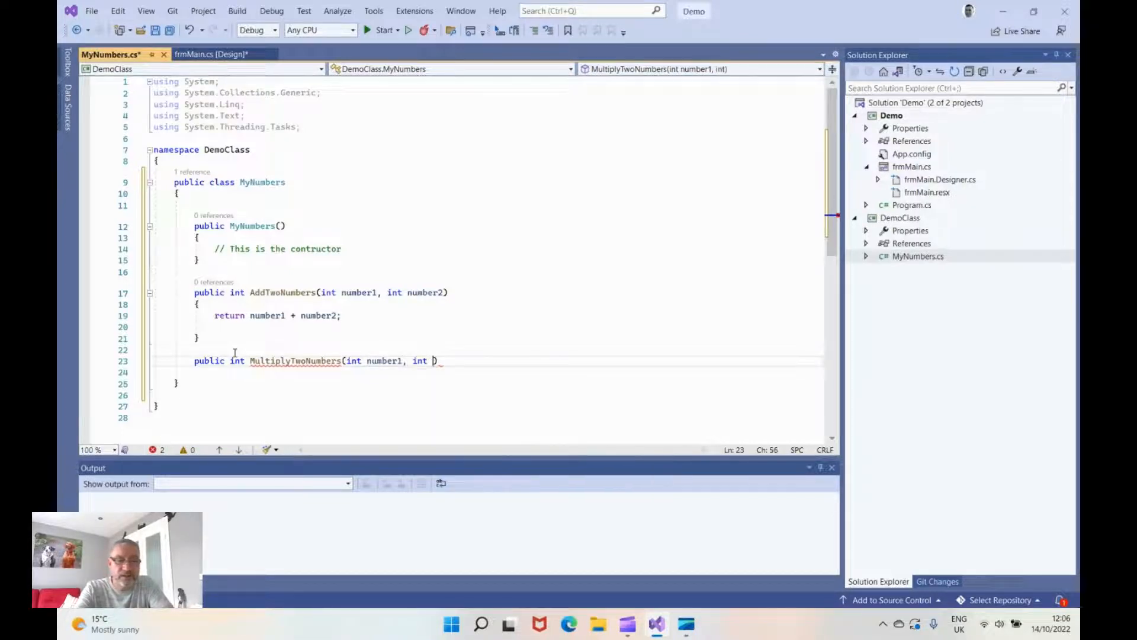
text(number2)
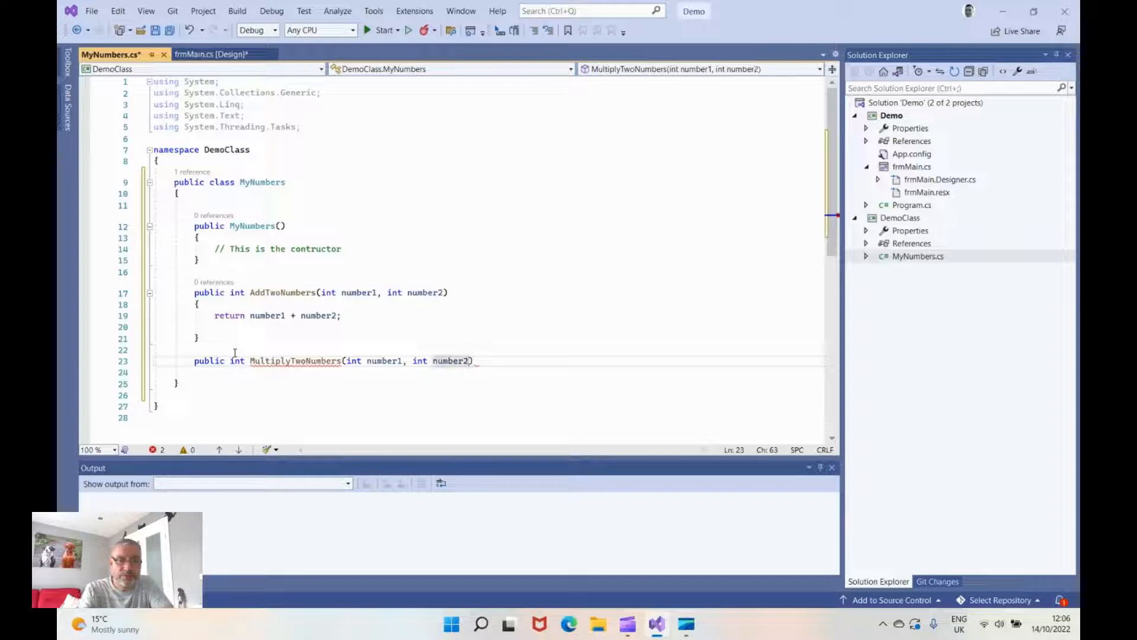
key(End)
key(Return)
text({)
key(Return)
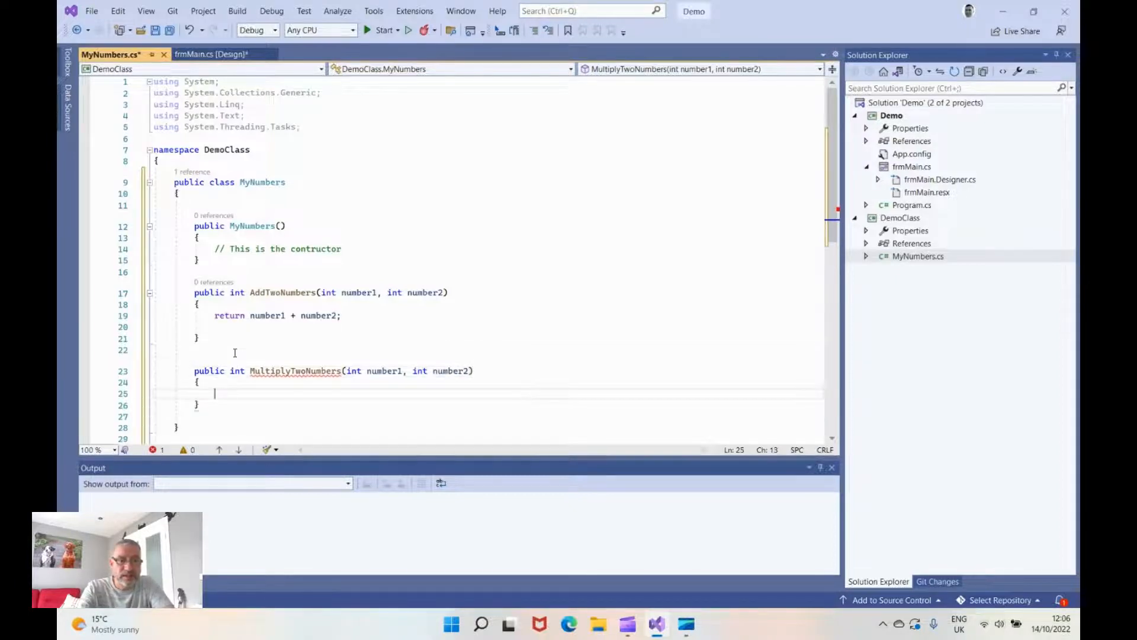
text(return )
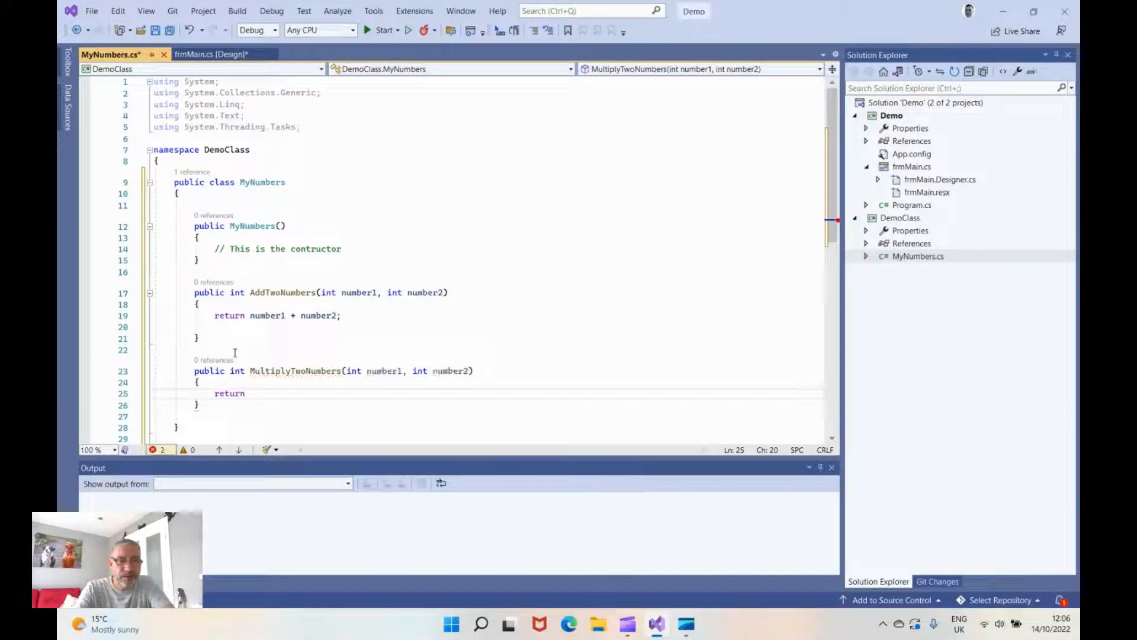
text(number)
key(Tab)
key(Tab)
text(;)
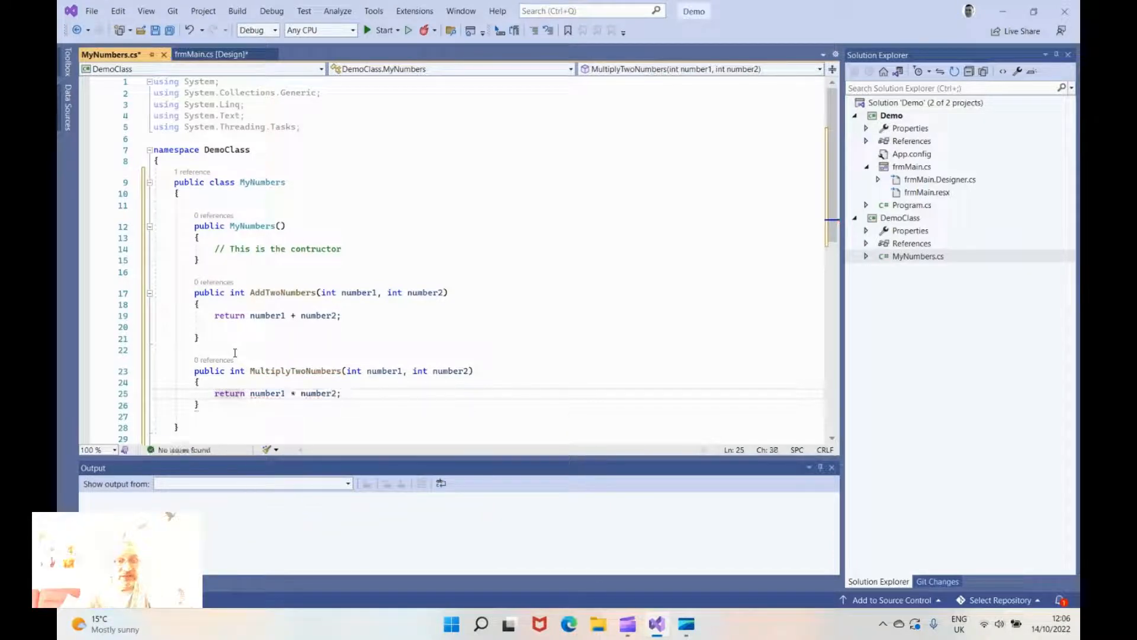
scroll(235, 352, down, 2)
click(235, 353)
- Add a project reference from Demo to DemoClass via the Reference Manager's Projects list
click(262, 369)
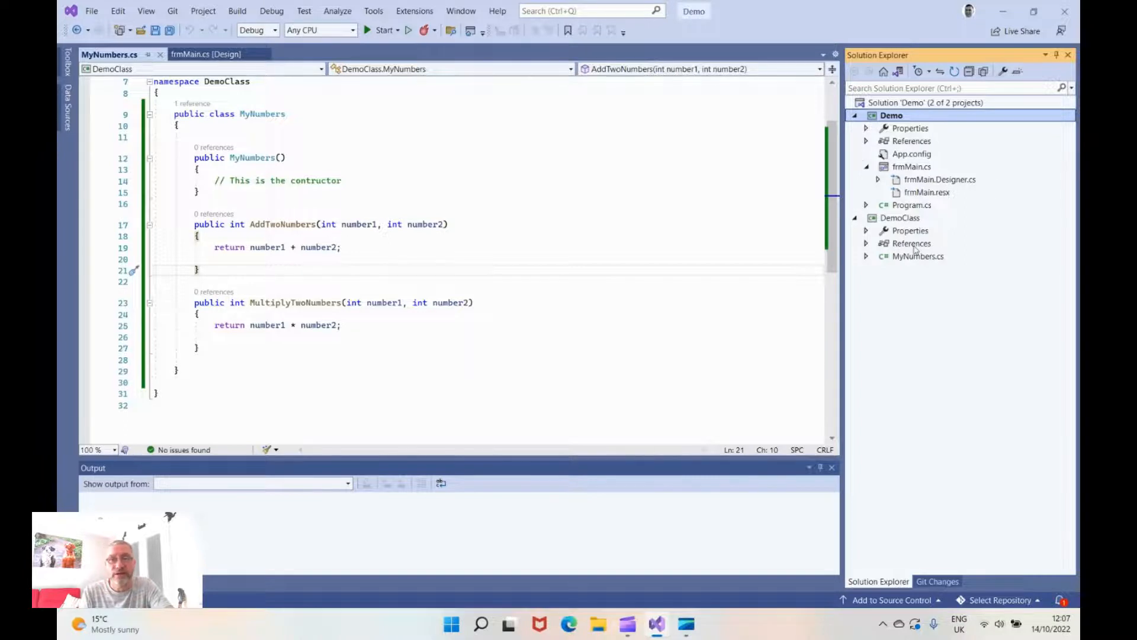
right_click(892, 116)
mouse_move(899, 251)
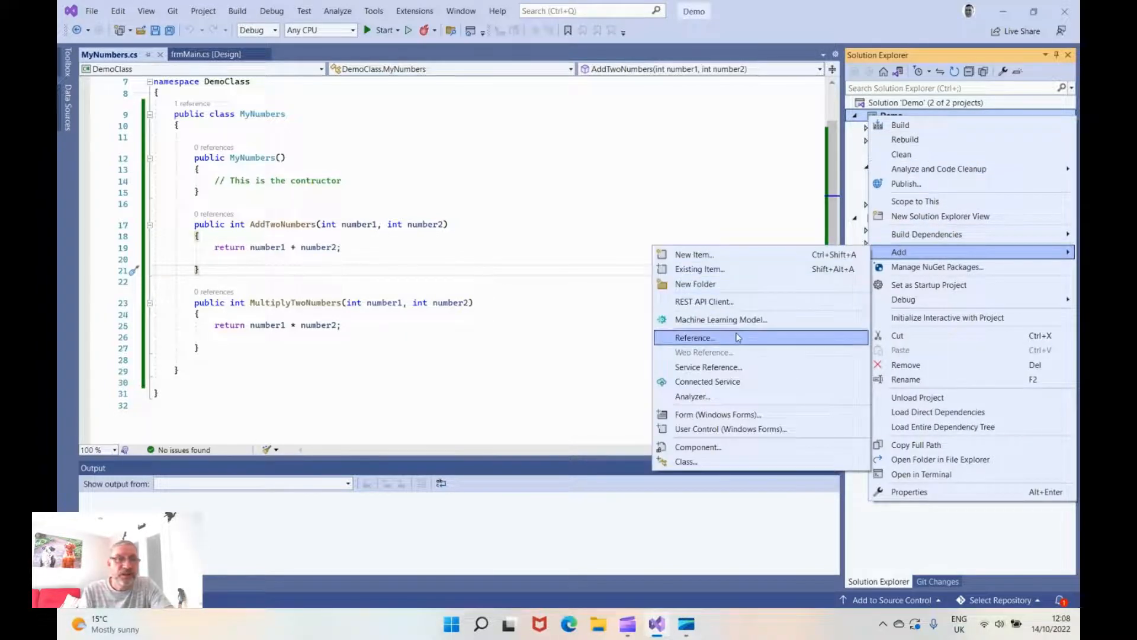
click(693, 338)
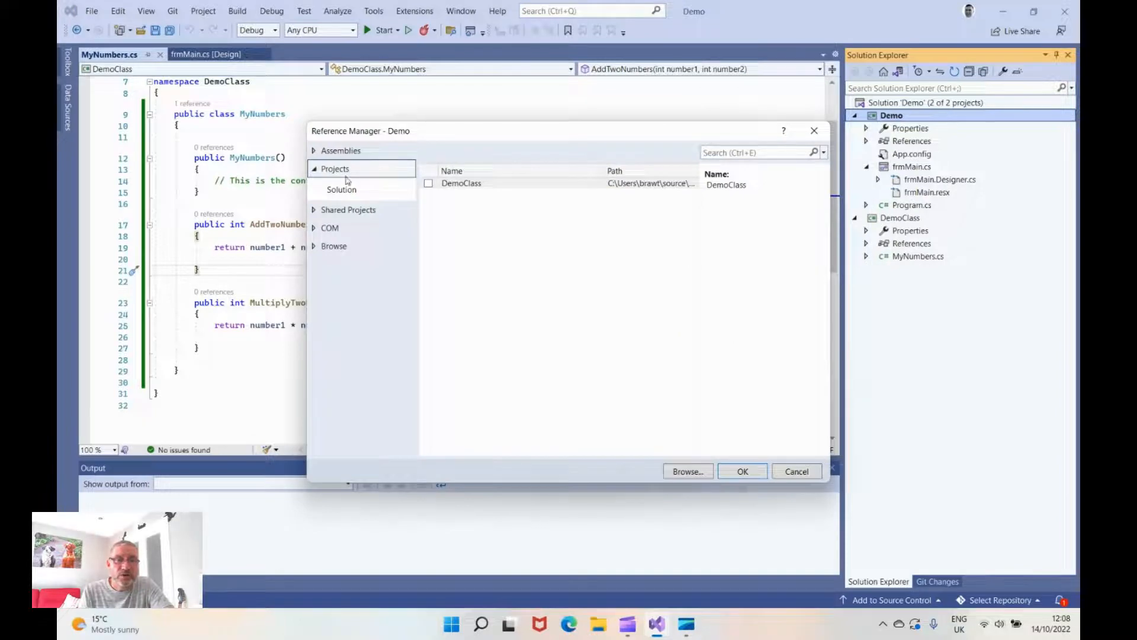
click(313, 169)
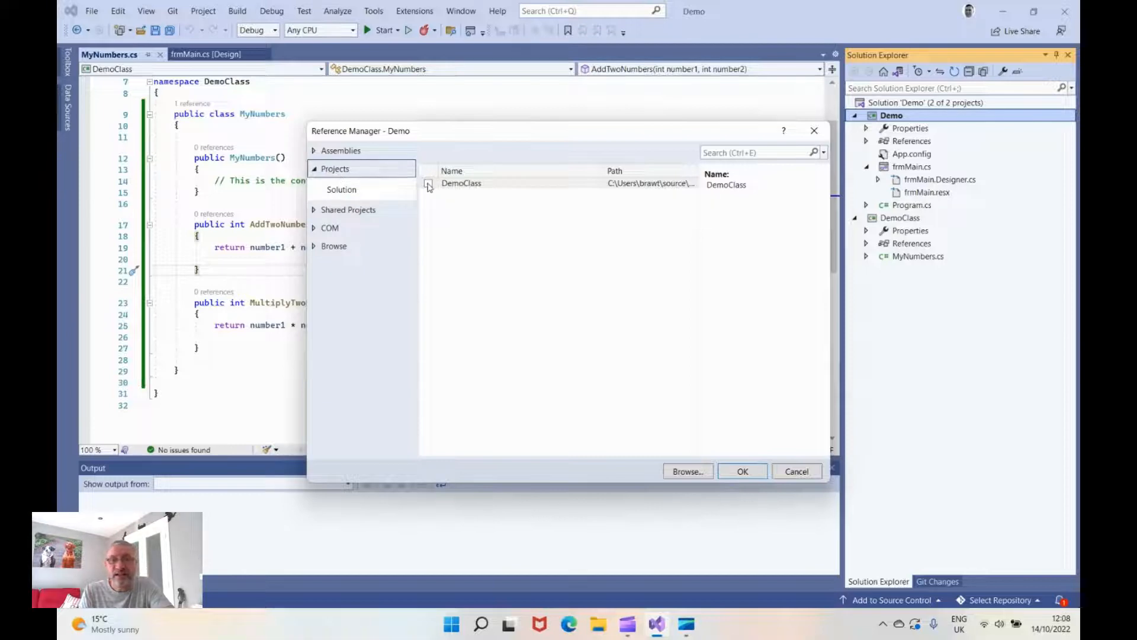
click(428, 183)
click(743, 471)
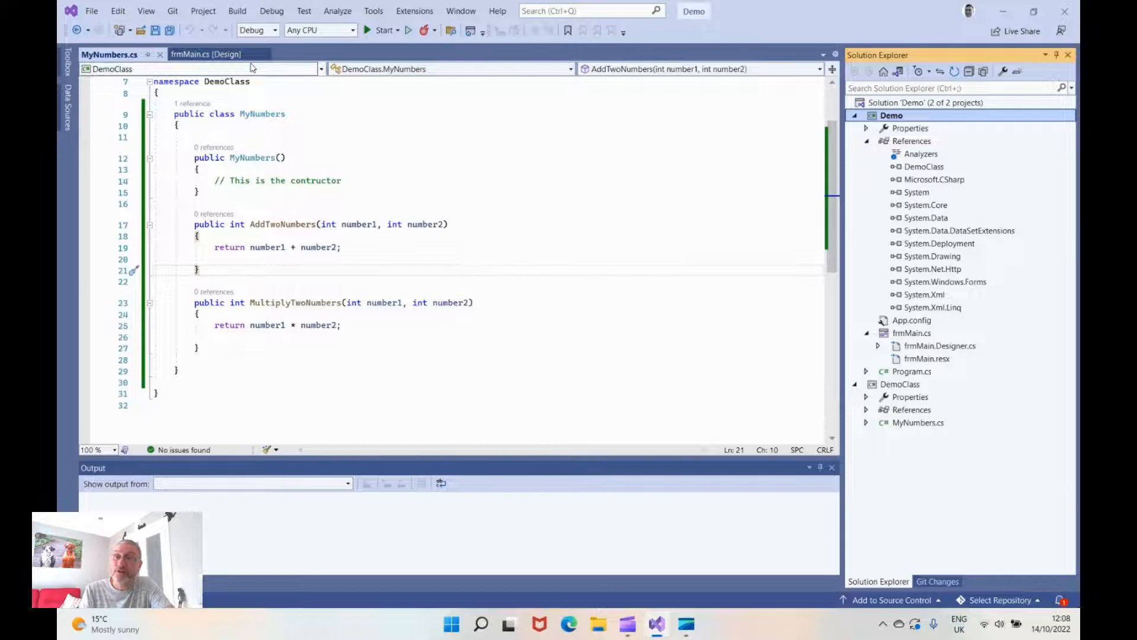
- Generate the btnGo_Click handler from the form designer's Go button and add blank lines inside it
click(216, 54)
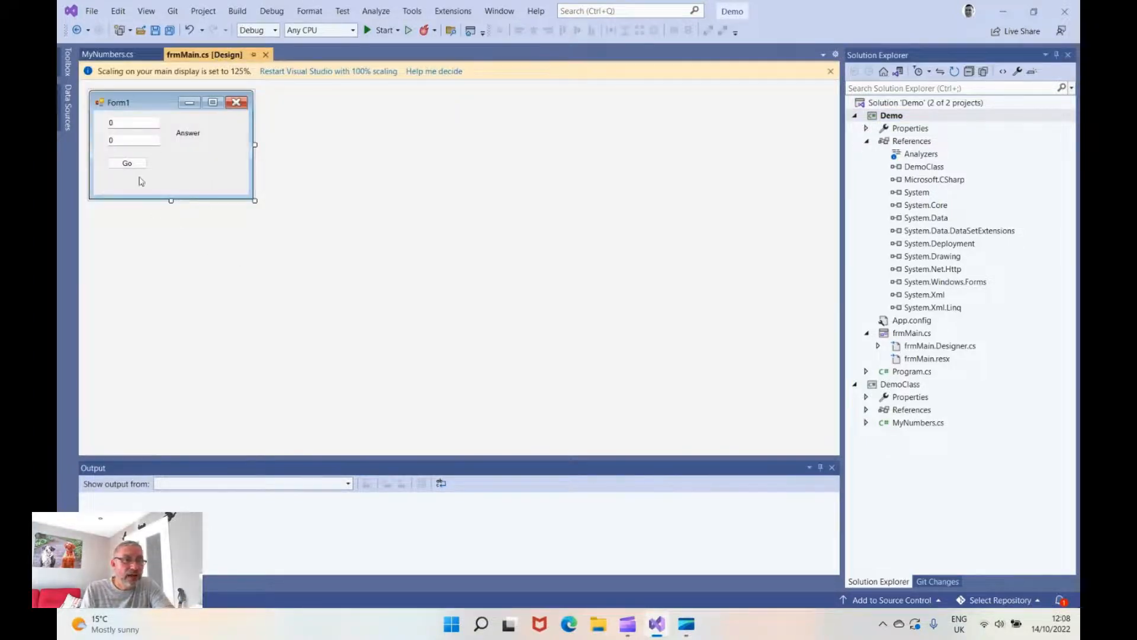
click(127, 164)
double_click(125, 166)
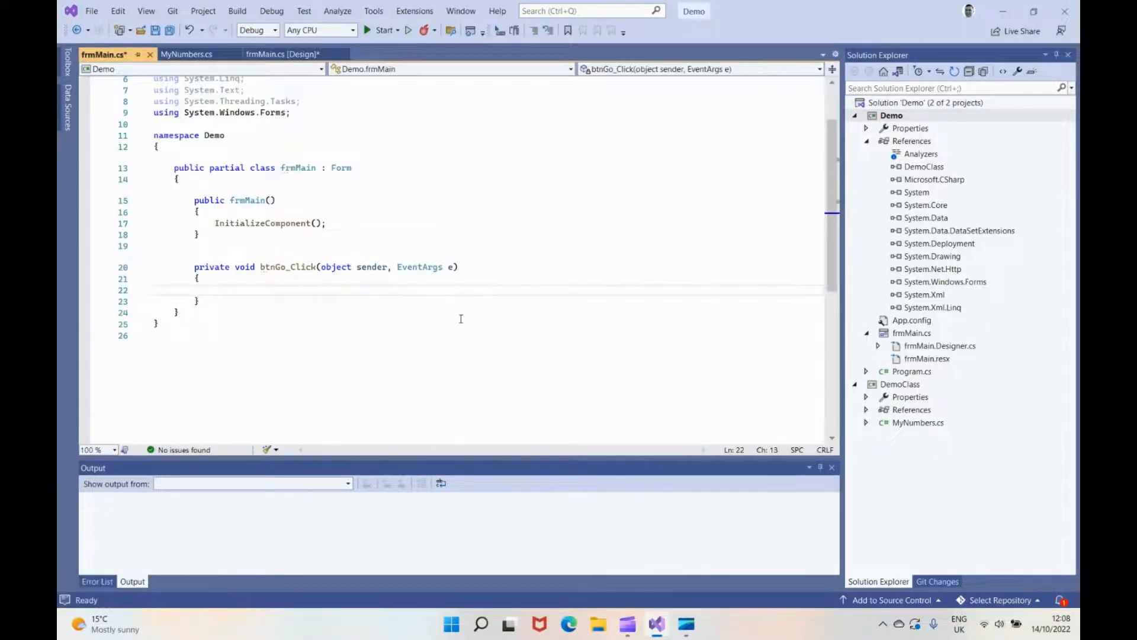
key(Return)
key(Return)
key(Return)
key(Return)
key(Return)
key(Return)
key(Return)
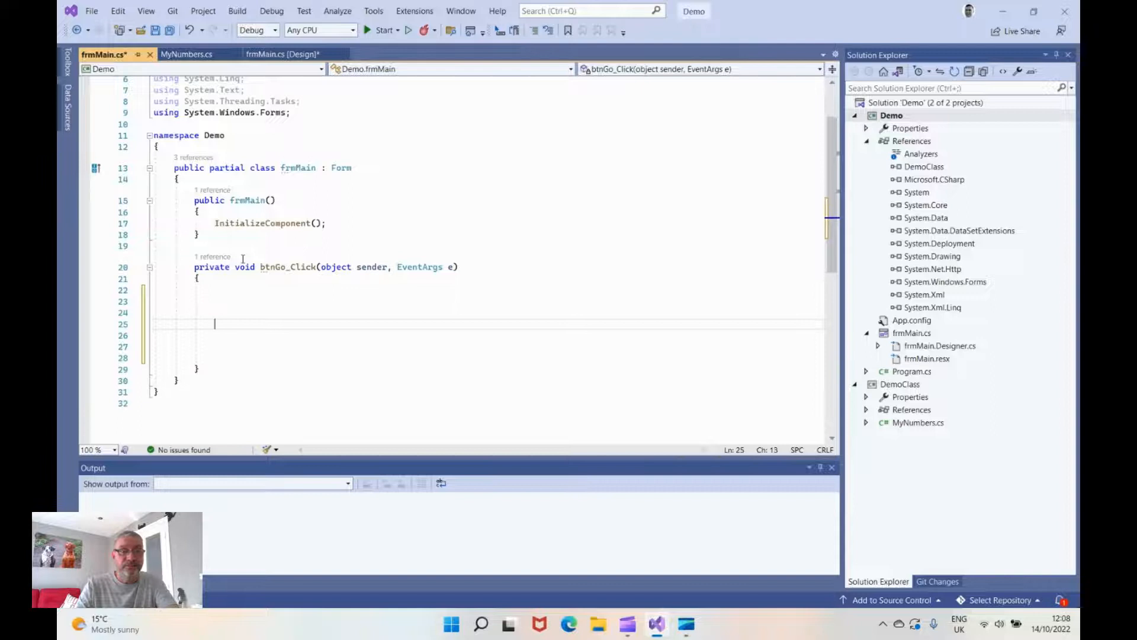
key(Up)
key(Up)
key(Up)
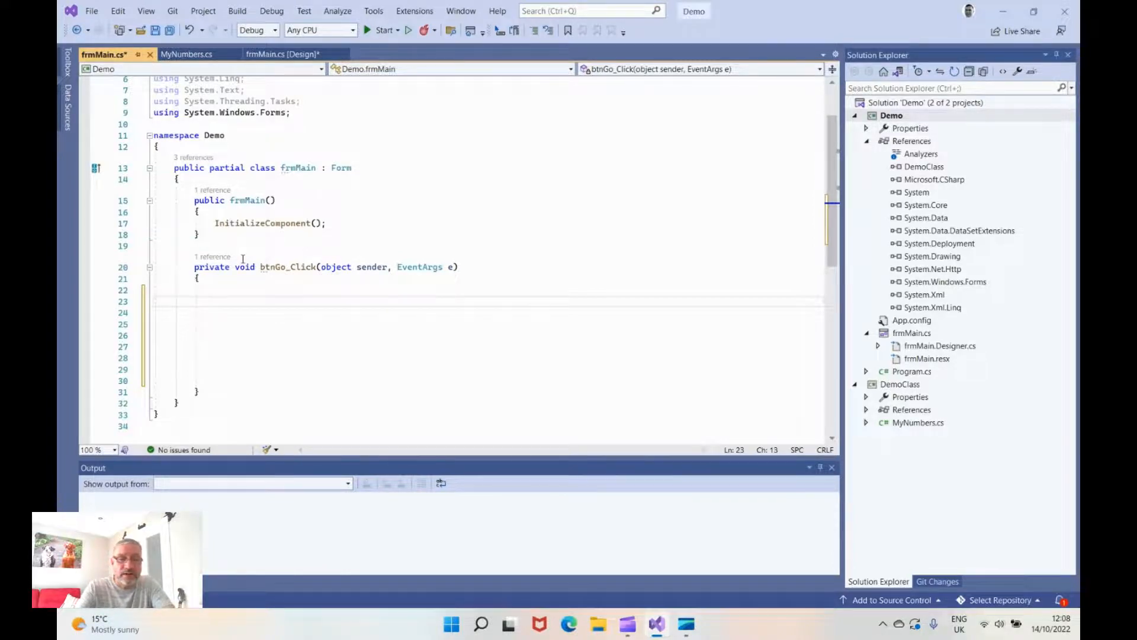
text(Boolean)
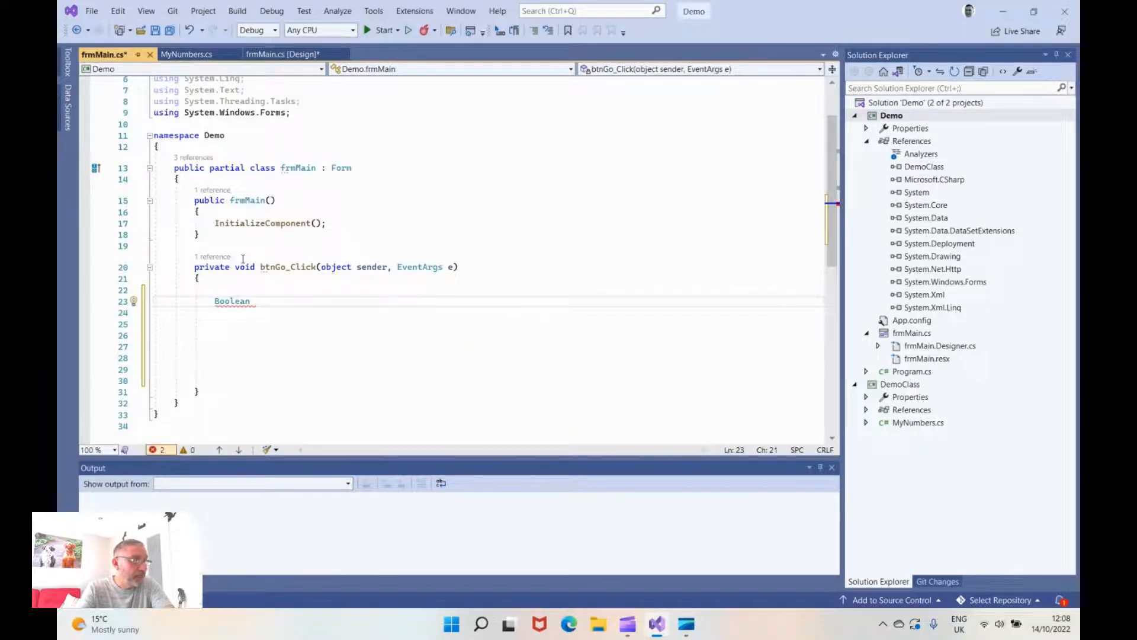
text(OK = true)
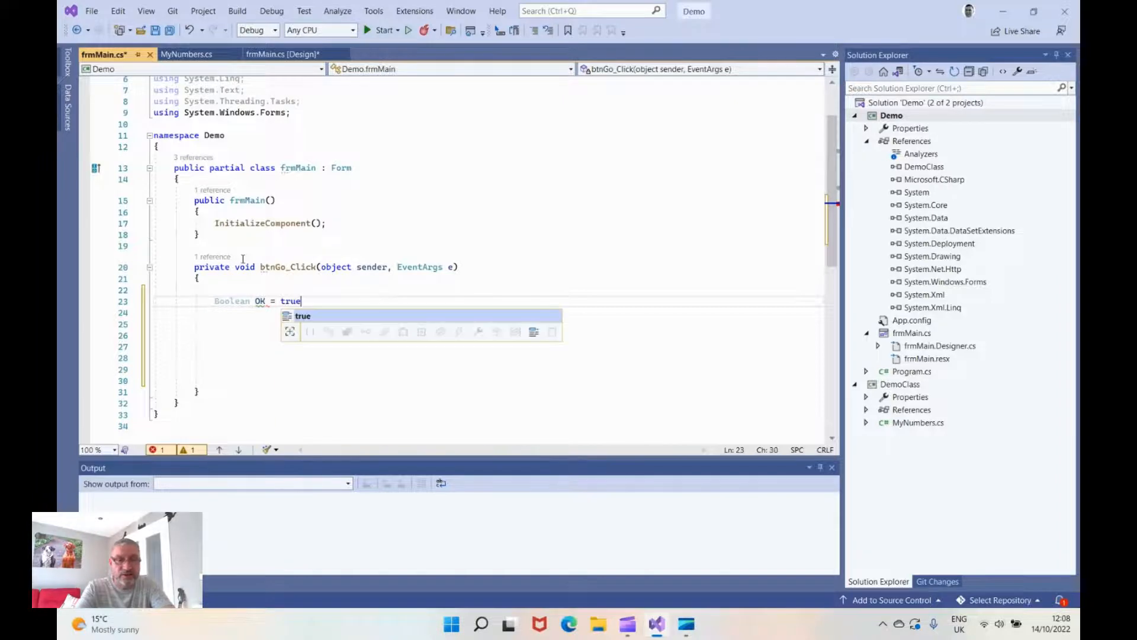
text(;)
- Declare 'Boolean OK = true;' and add an empty 'if (OK == true)' block with braces
key(Down)
key(Down)
key(Down)
text(if(OK == true)
key(End)
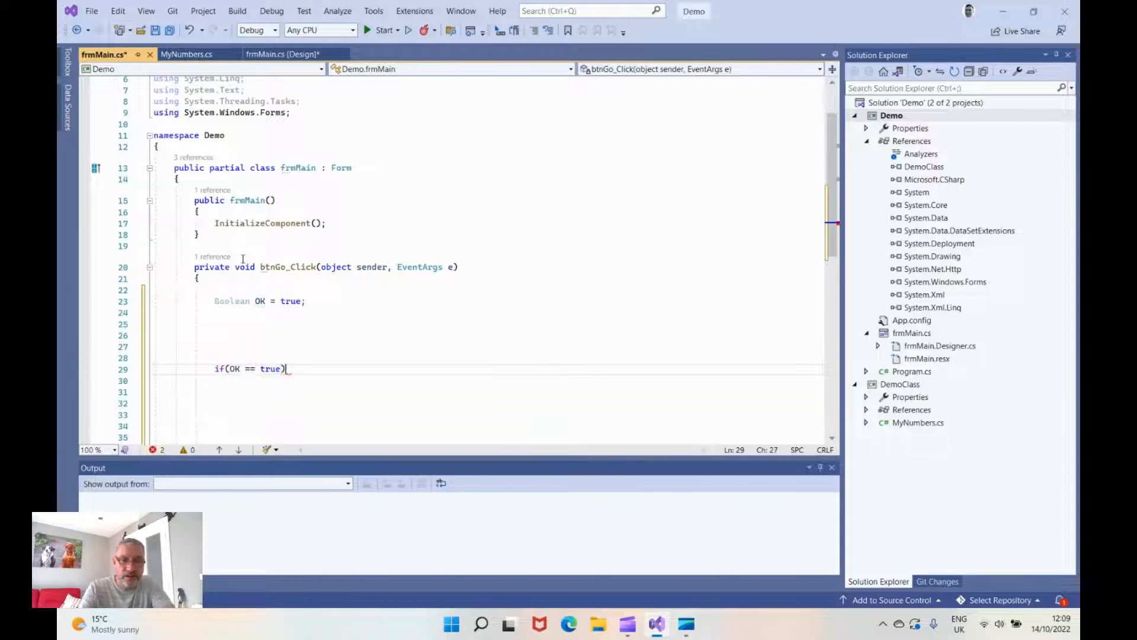
key(Return)
text({)
key(Return)
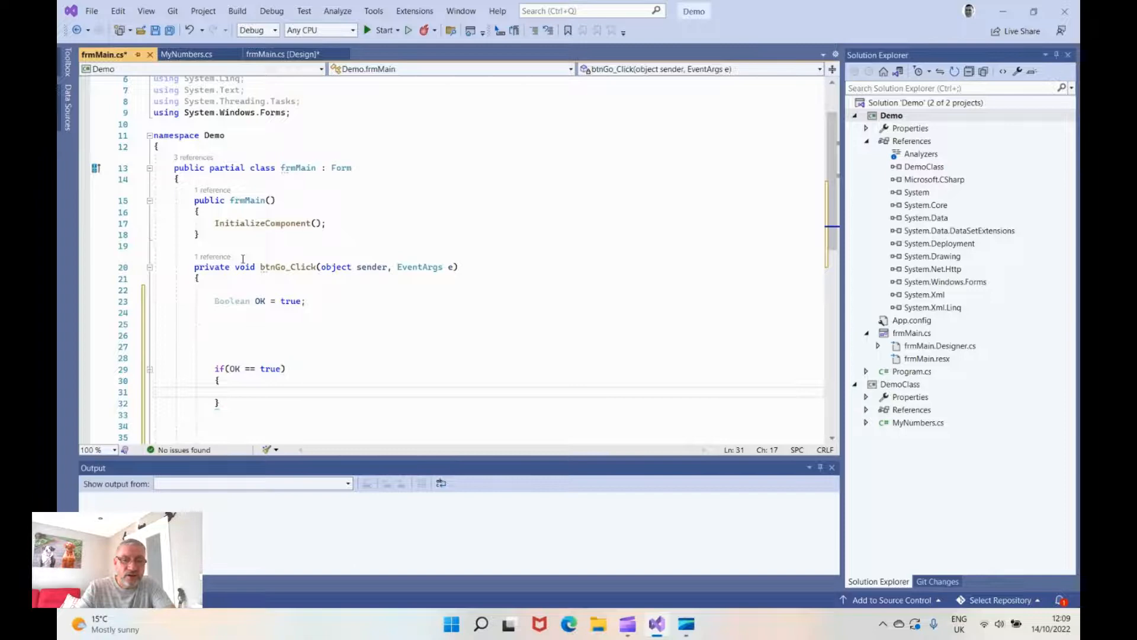
key(Up)
key(Up)
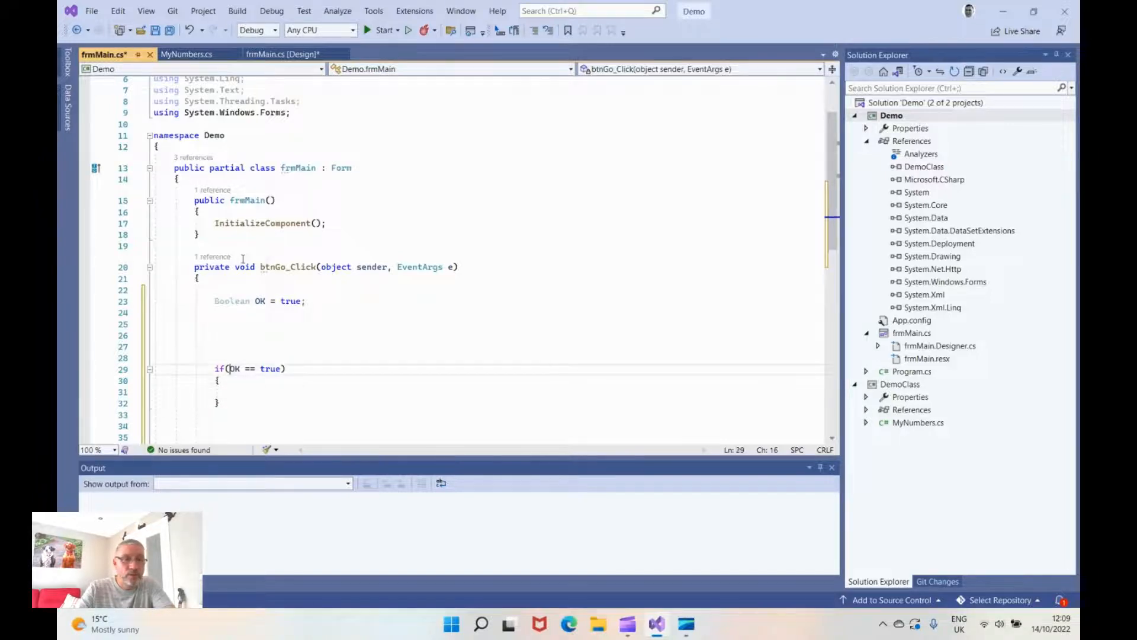
key(Down)
key(Down)
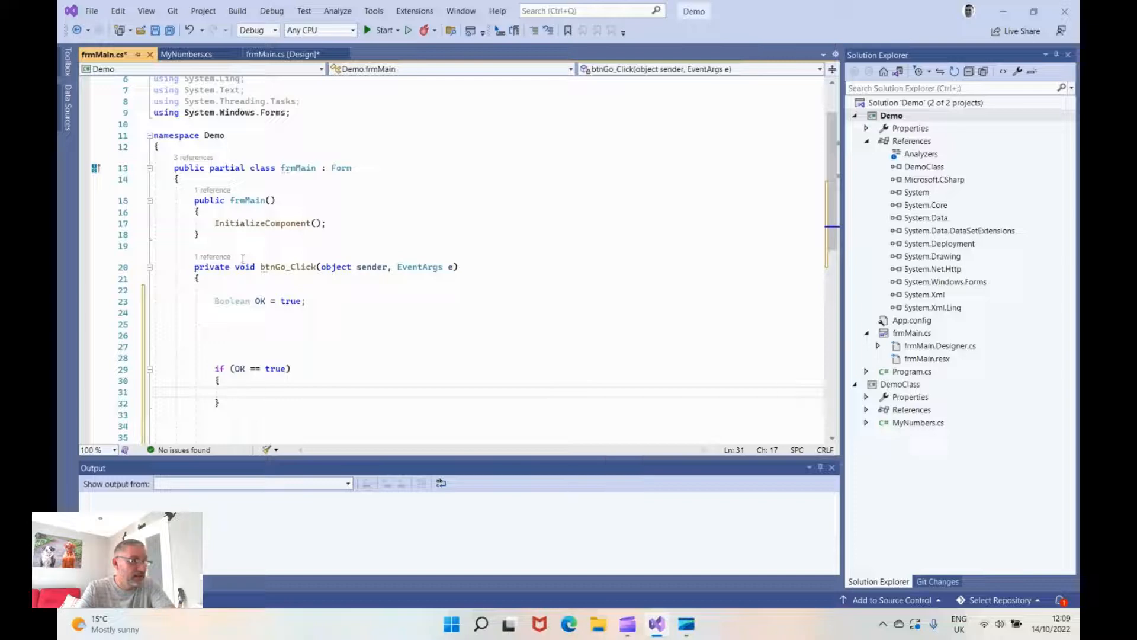
text(_)
key(BackSpace)
text(De)
- Create the object 'DemoClass.MyNumbers cls = new DemoClass.MyNumbers();' inside the if block
key(Tab)
text(.)
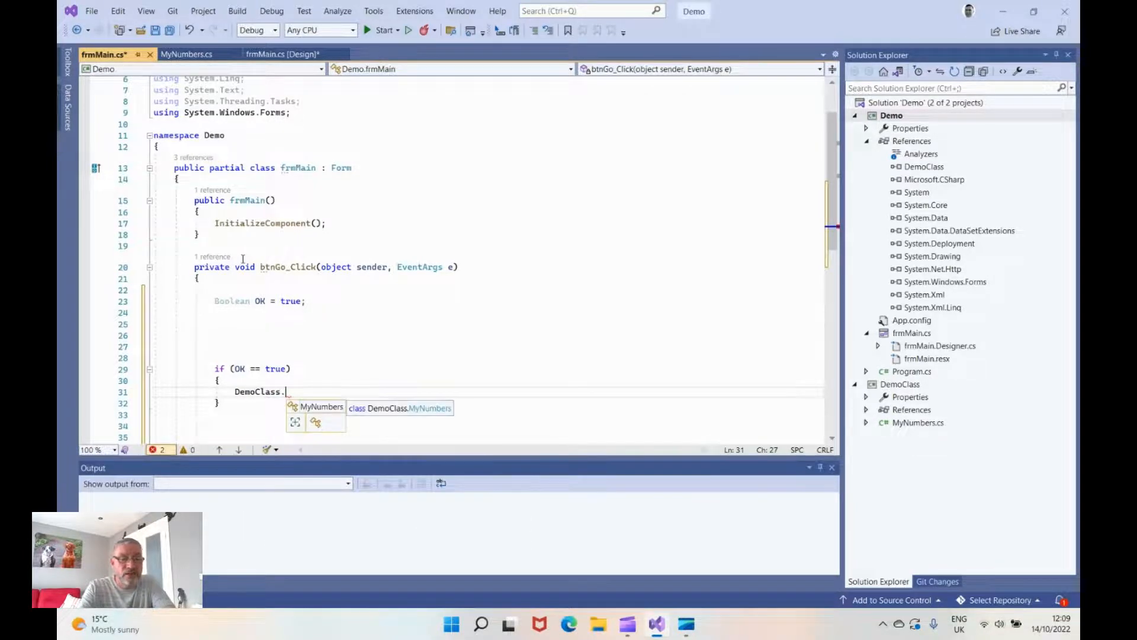
key(Tab)
text(cls = n)
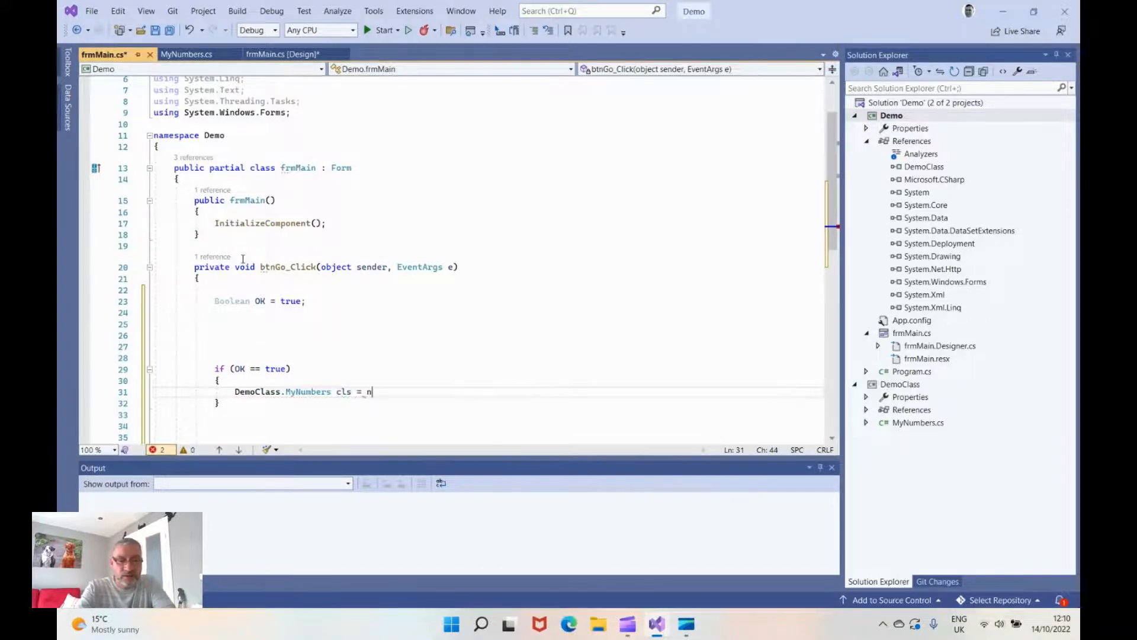
text(ew De)
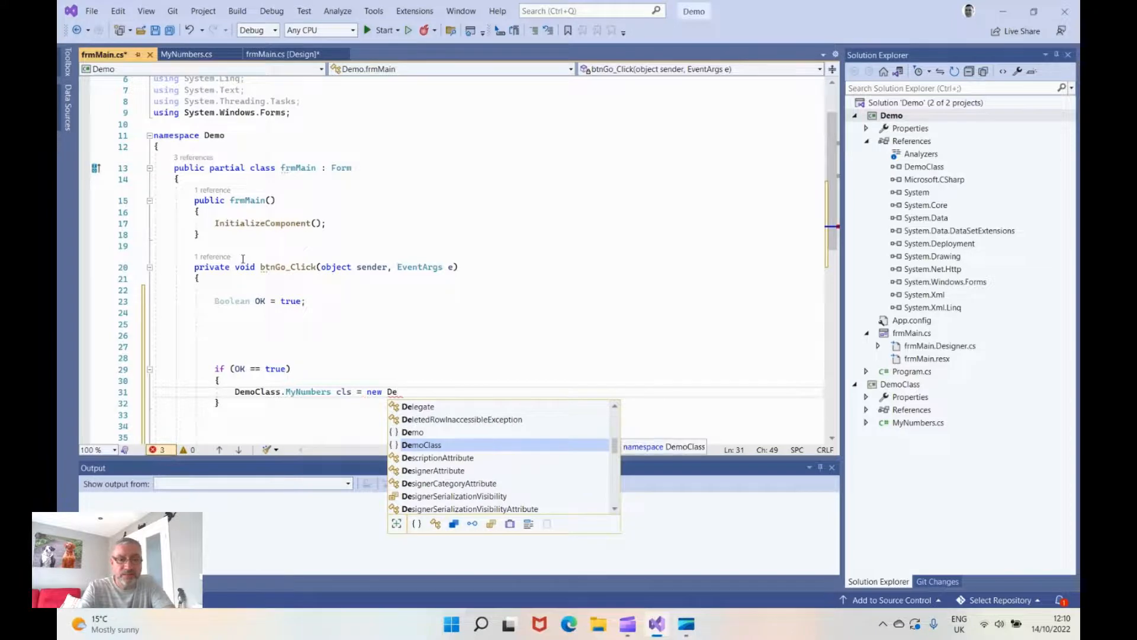
key(Tab)
text(.)
key(Tab)
key(Tab)
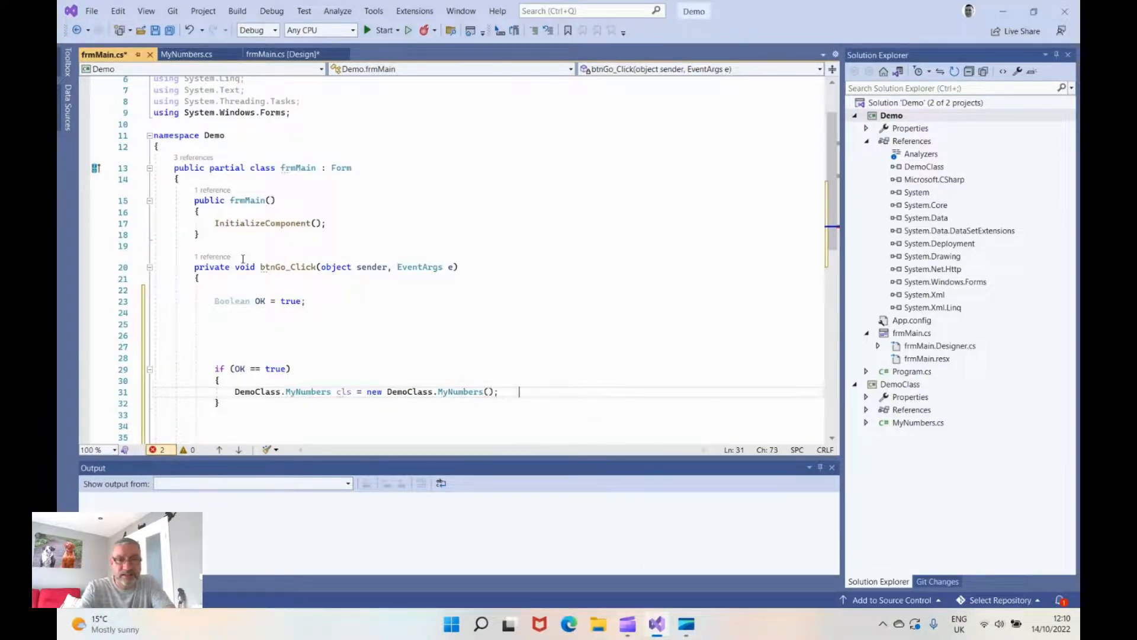
key(Return)
key(Return)
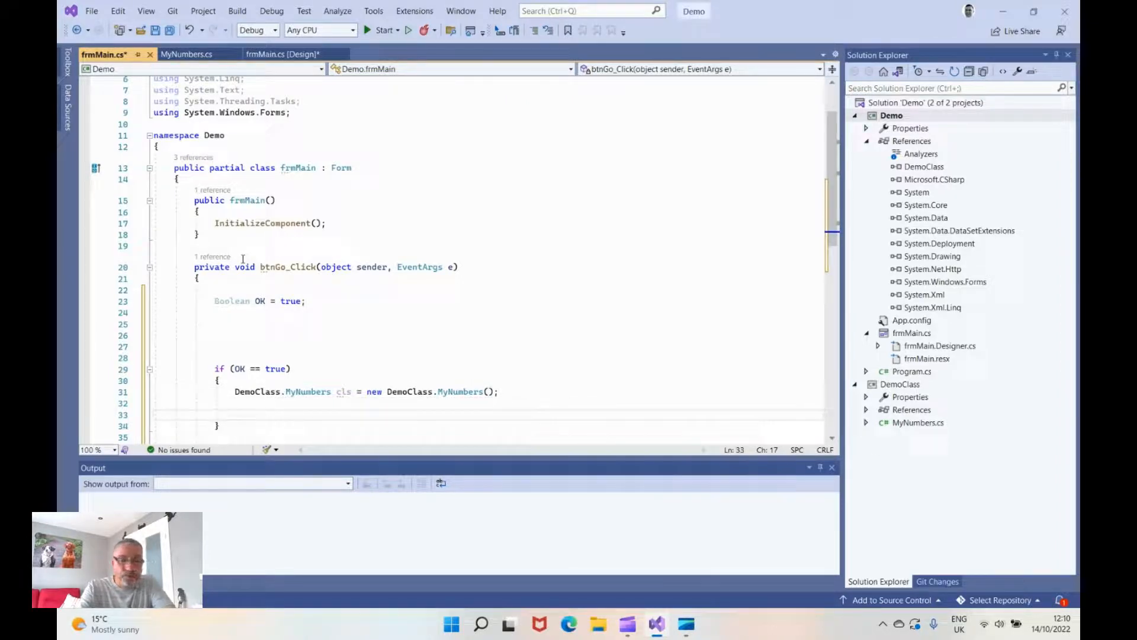
text(lbl)
- Assign lblAnswer.Text = cls.AddTwoNumbers(number1, number2) using IntelliSense completions
key(Tab)
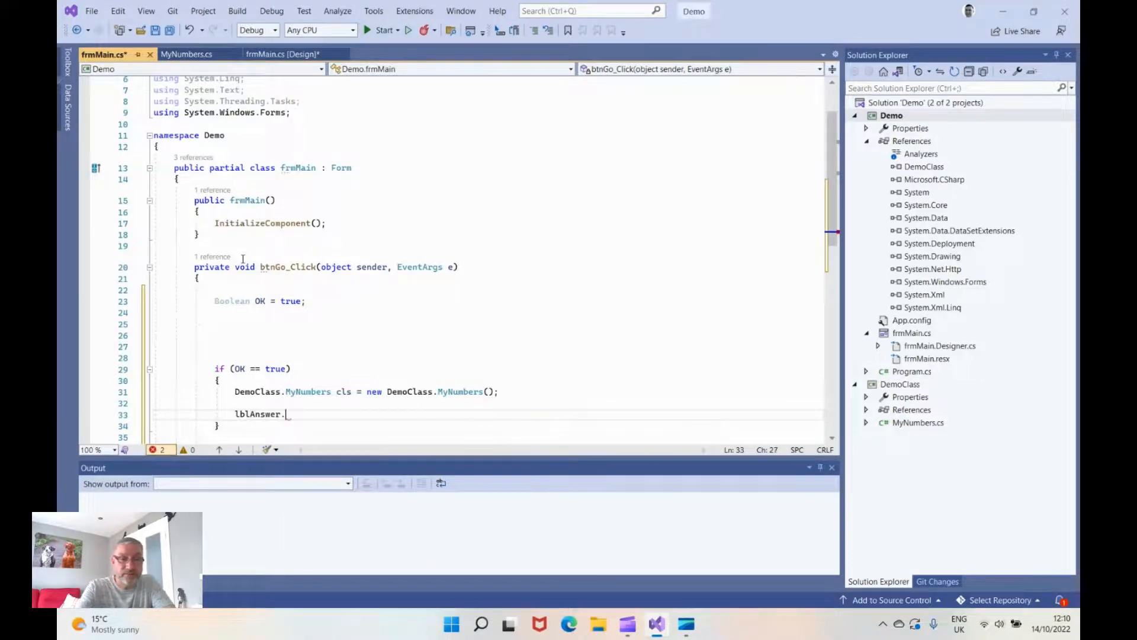
text(.Te)
key(Tab)
text(= cls.a)
key(Tab)
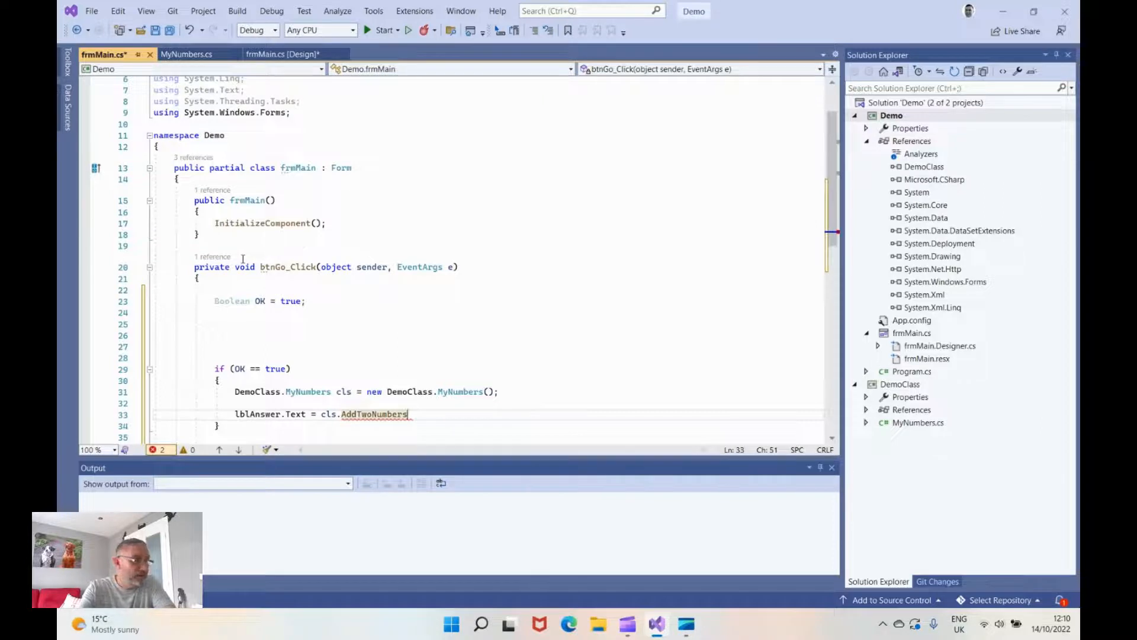
text((number1, )
text(number2)
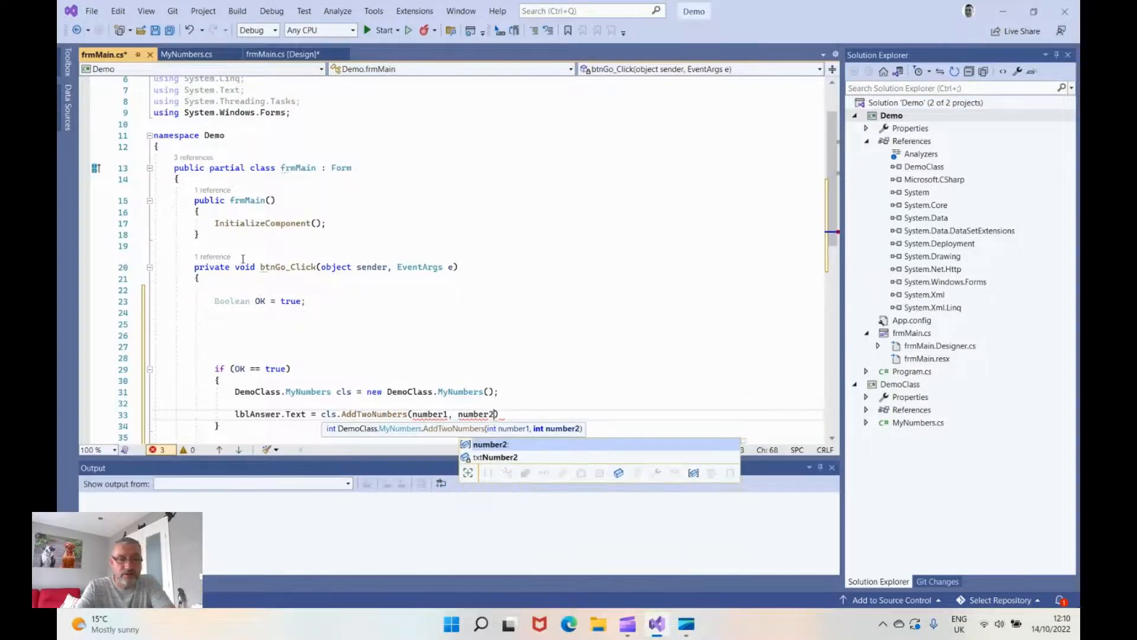
- Declare 'int number1 = 0;' and 'int number2 = 0;' below the OK declaration
click(226, 311)
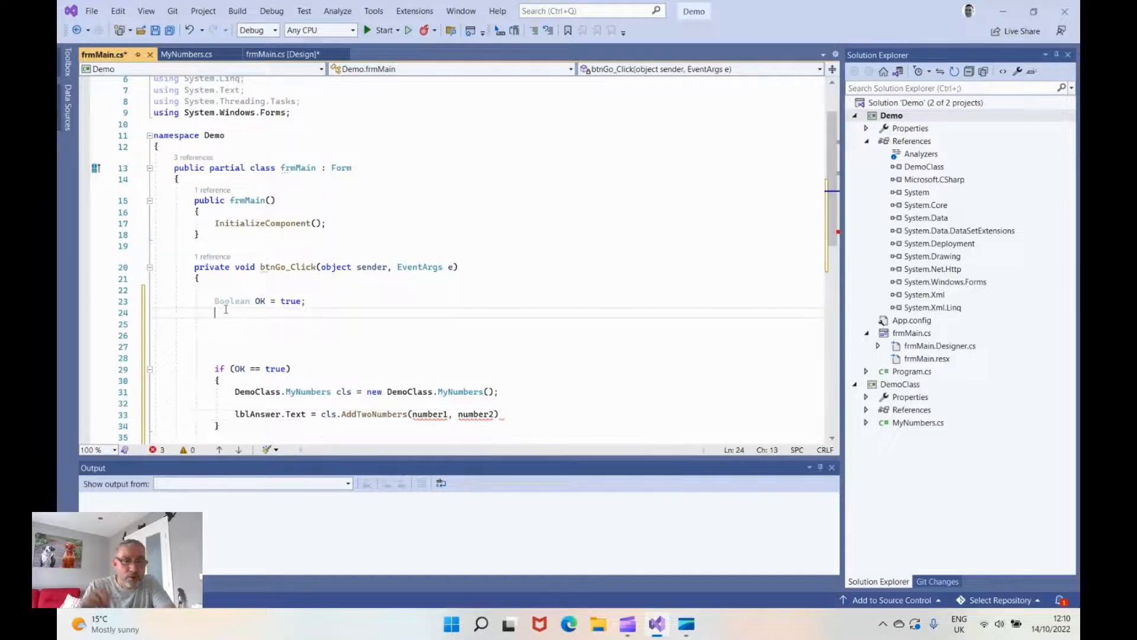
click(511, 415)
text(;)
click(257, 313)
text(umber1)
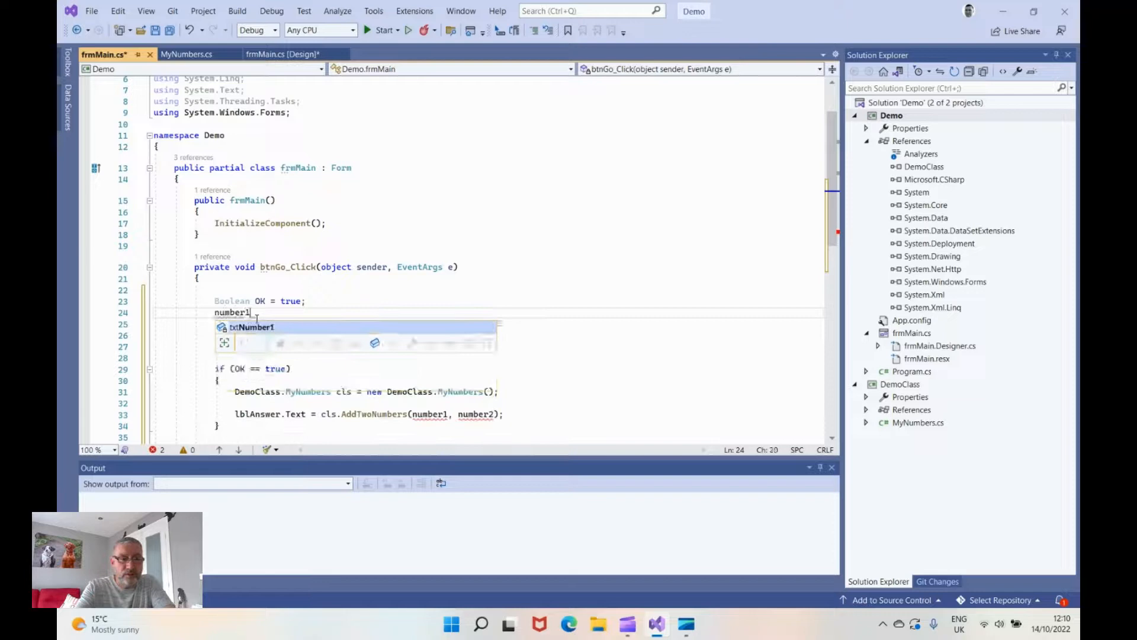
key(BackSpace)
key(BackSpace)
key(BackSpace)
text(i)
key(BackSpace)
text(int )
text(um)
text(1 )
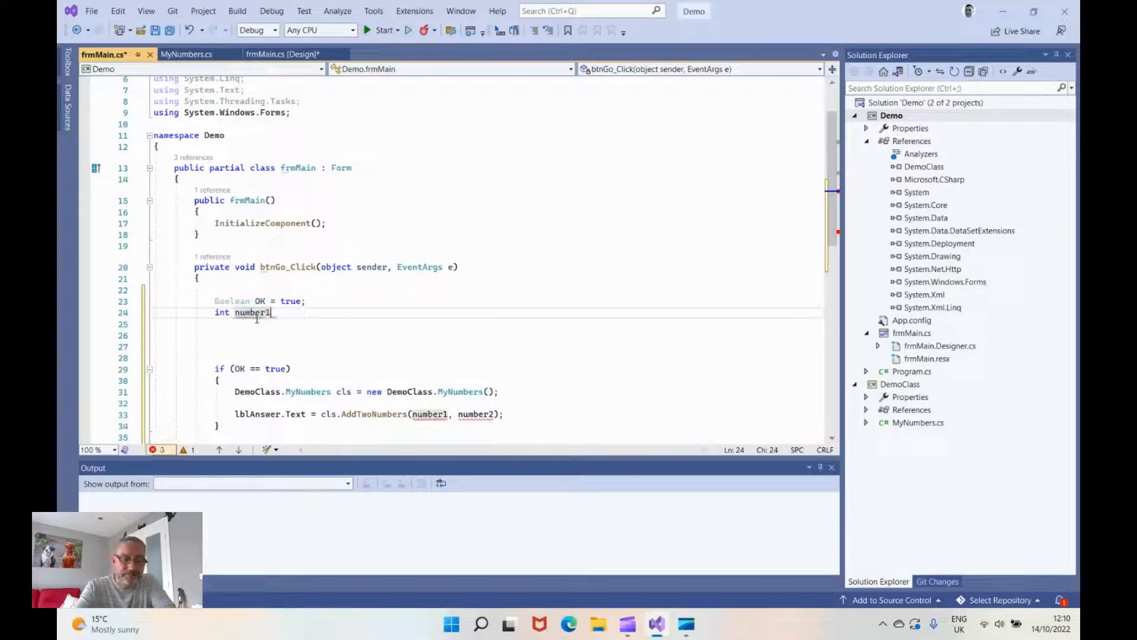
text(;)
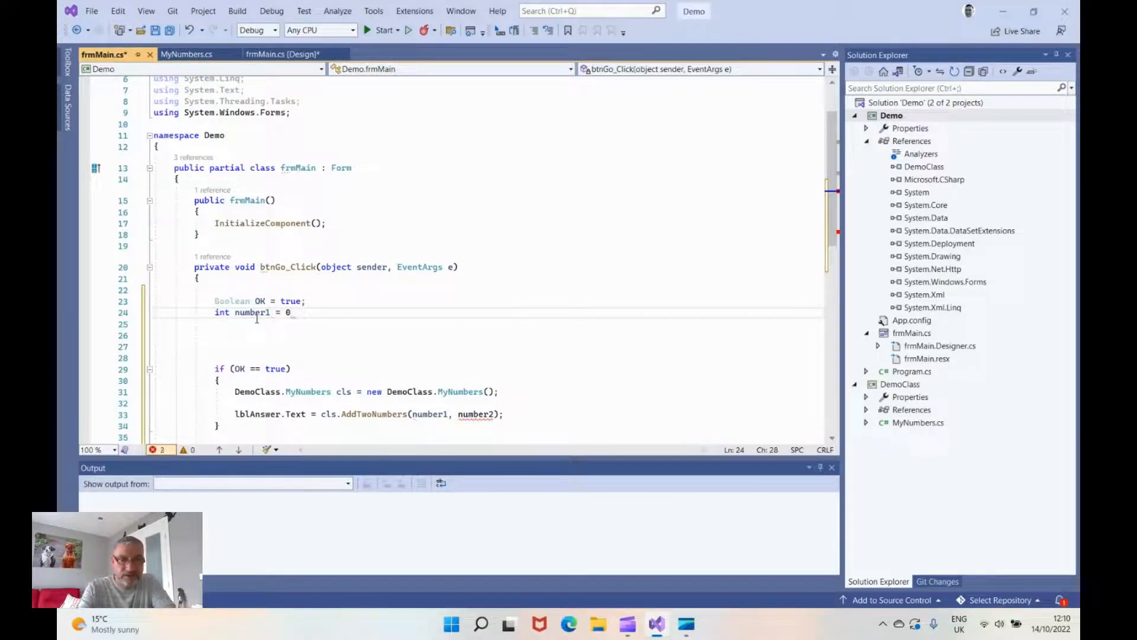
key(Return)
text(int nu)
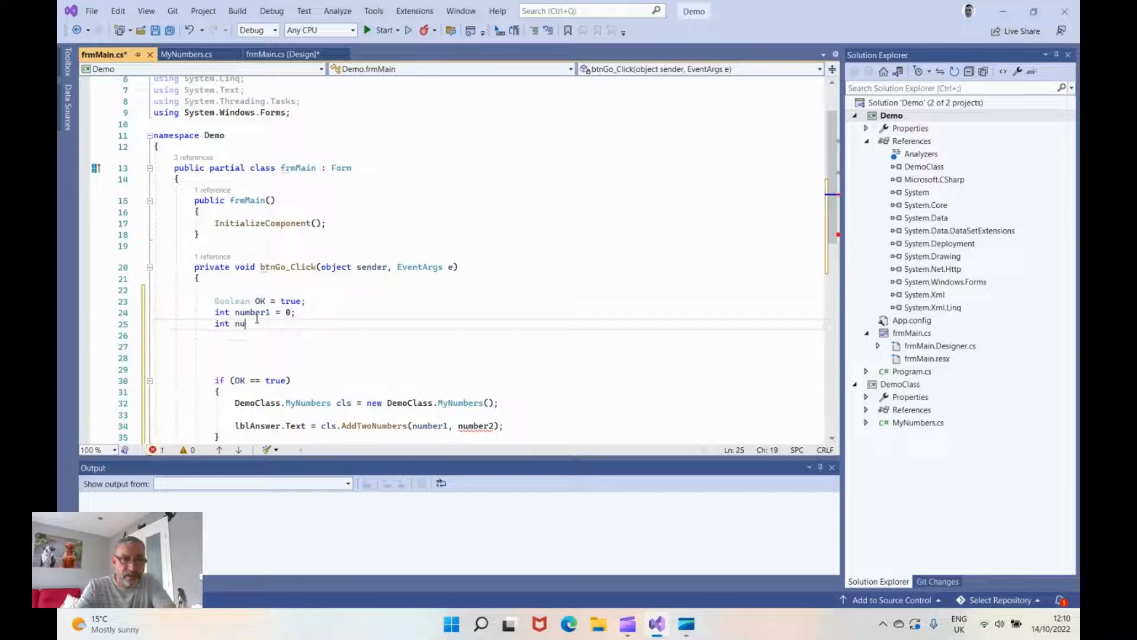
text(mber2 = 0;)
key(Return)
key(Return)
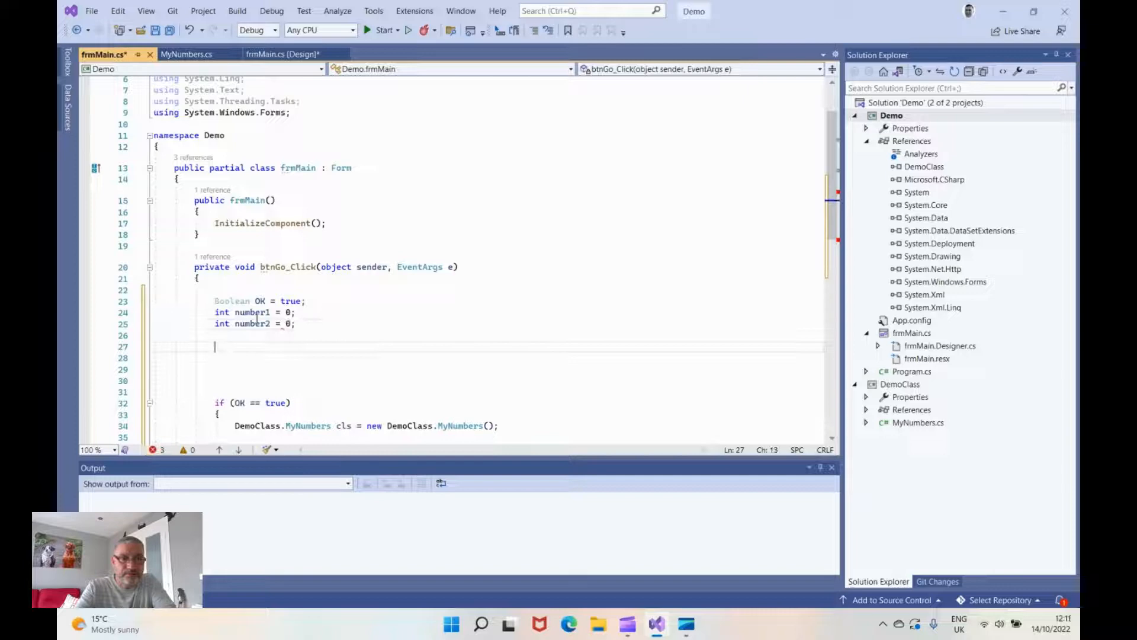
scroll(472, 392, down, 3)
mouse_move(374, 346)
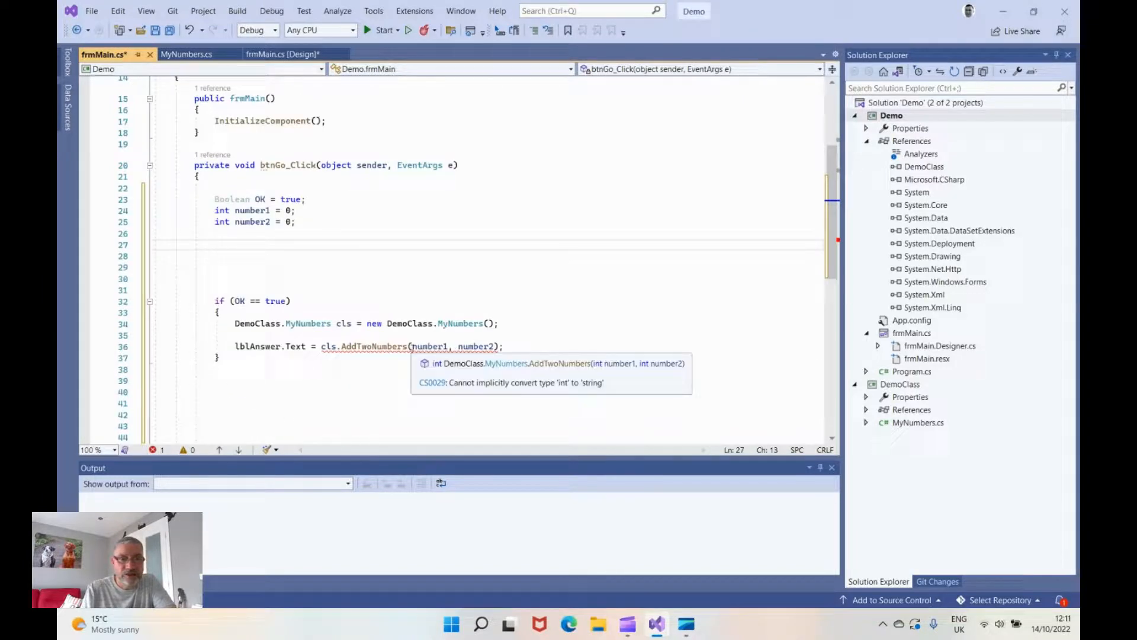
- Append .ToString() to the AddTwoNumbers result assigned to lblAnswer.Text
click(497, 347)
text(.to)
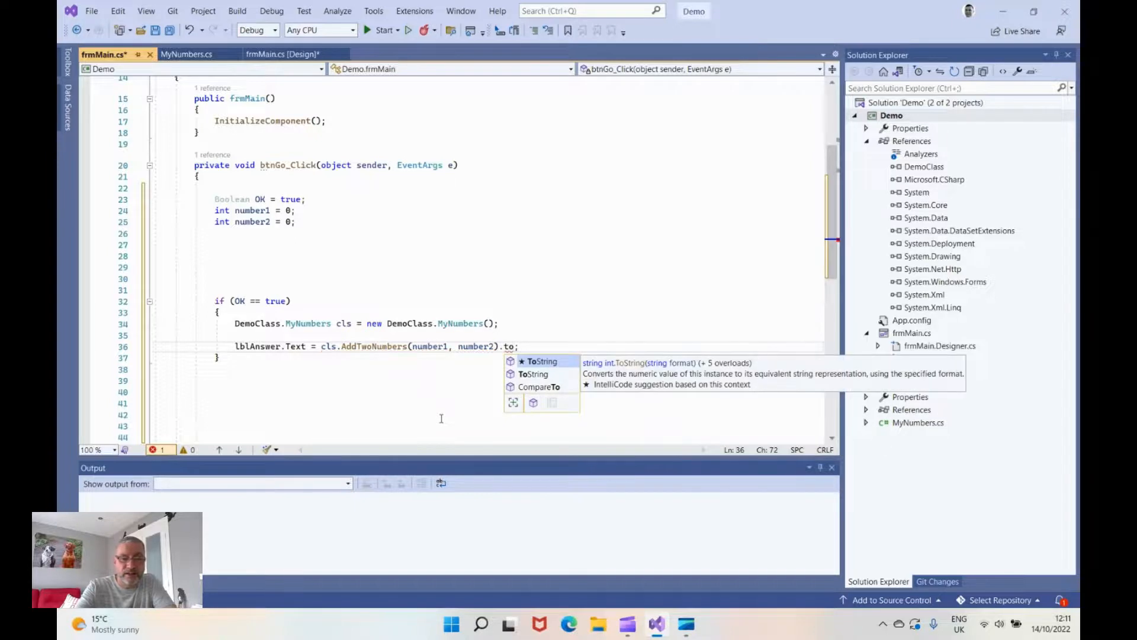
key(Tab)
text(())
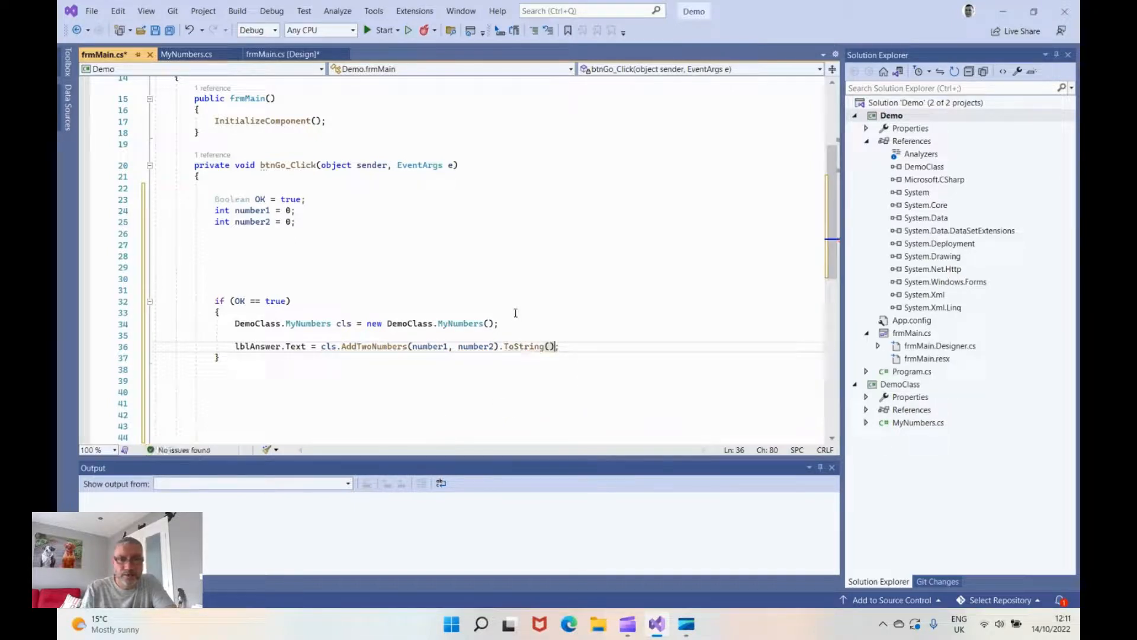
click(334, 247)
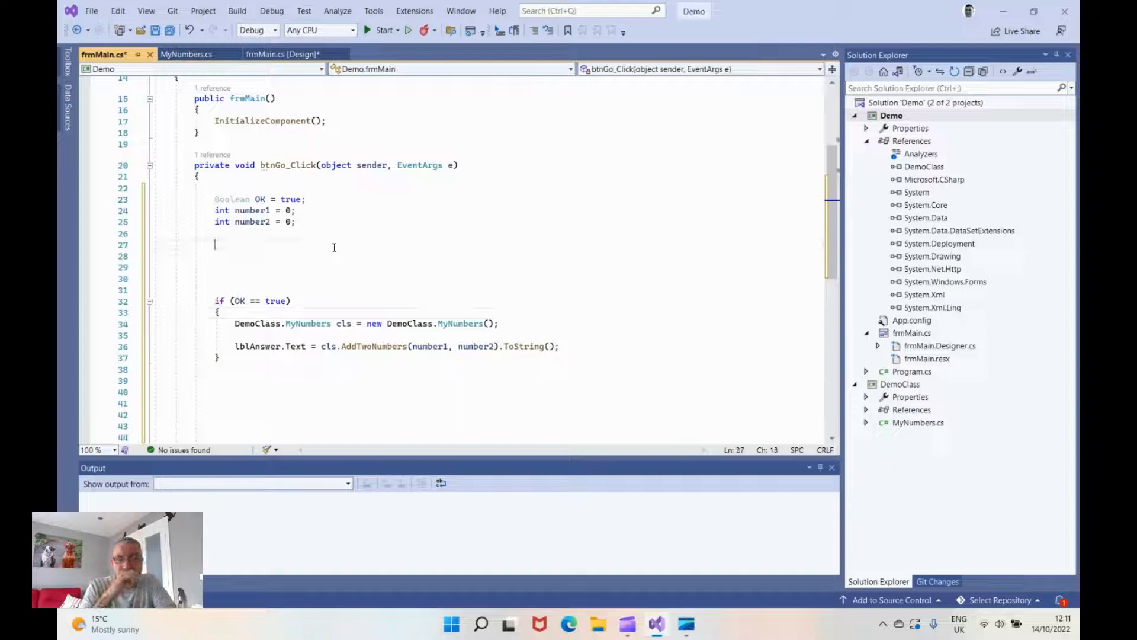
- Write 'if (!int.TryParse(txtNumber1.Text, out number1))' with braces on line 27
double_click(251, 211)
click(232, 244)
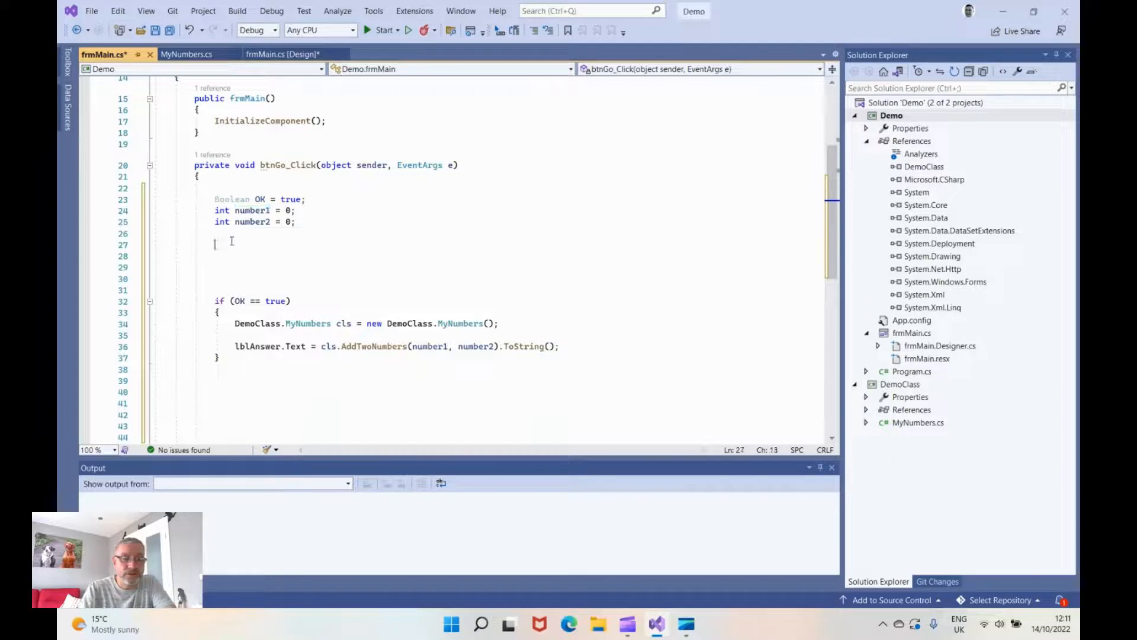
text(if )
text(()
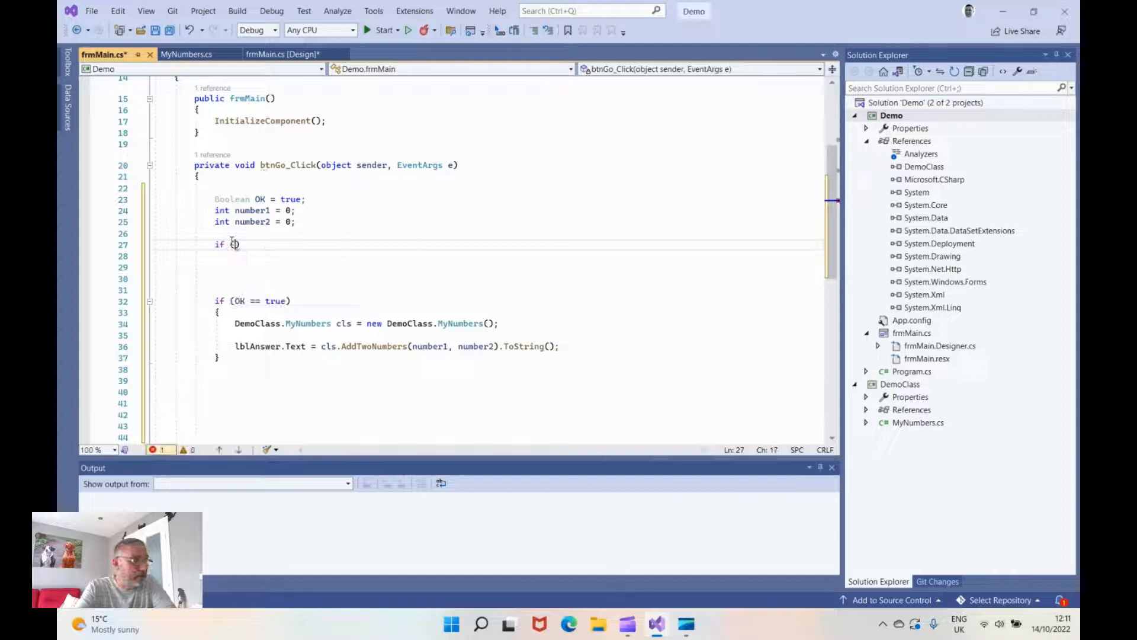
text(int.t)
key(Tab)
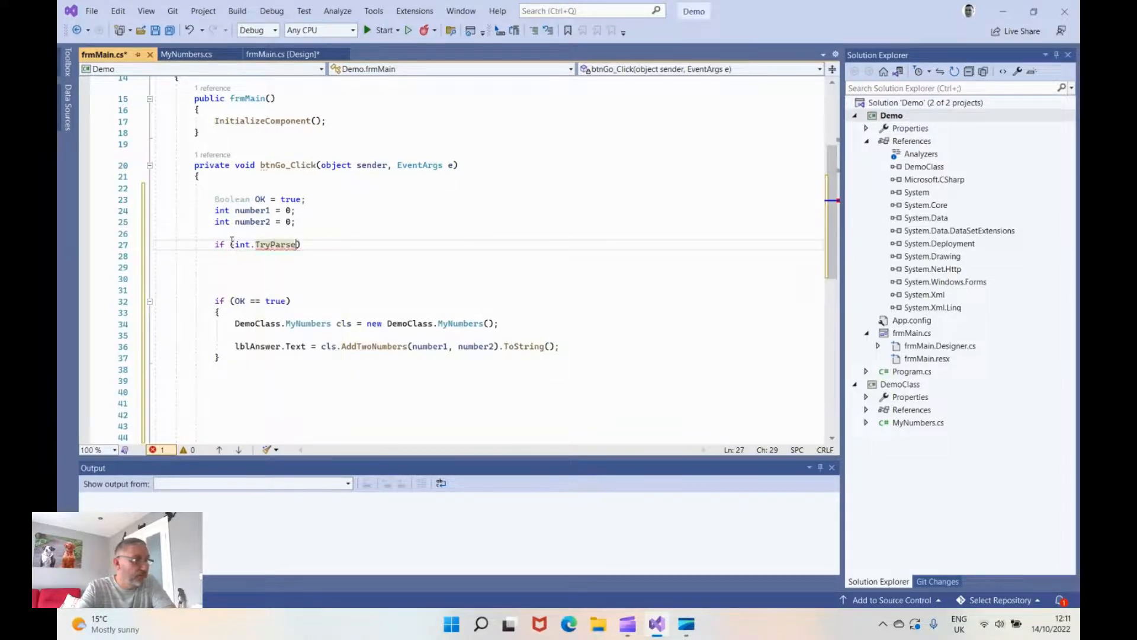
text((txt)
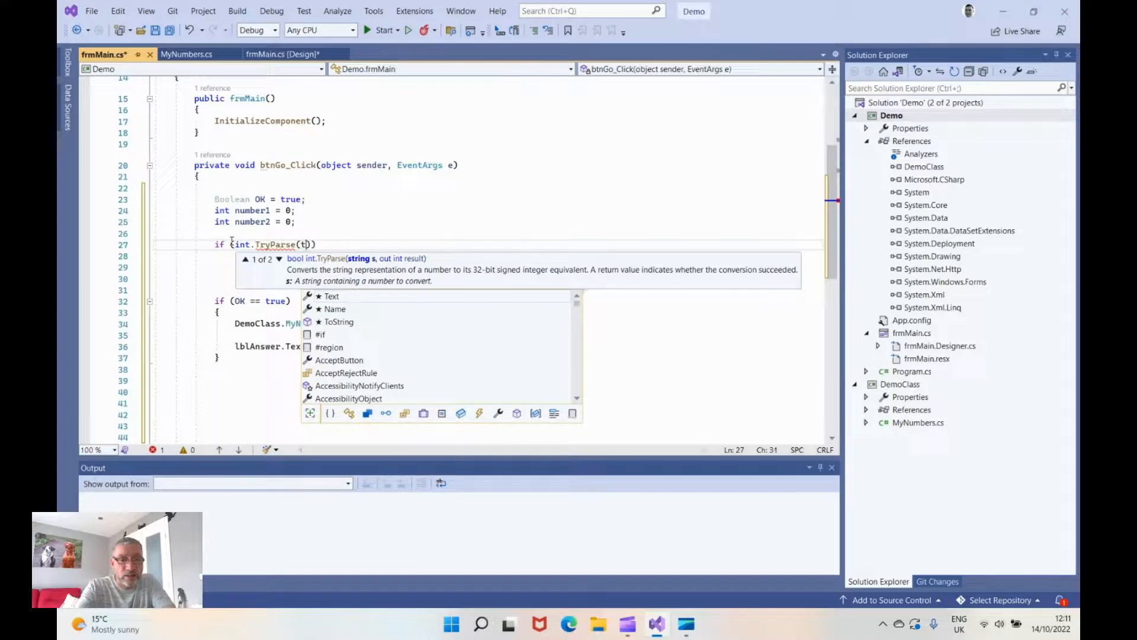
key(Tab)
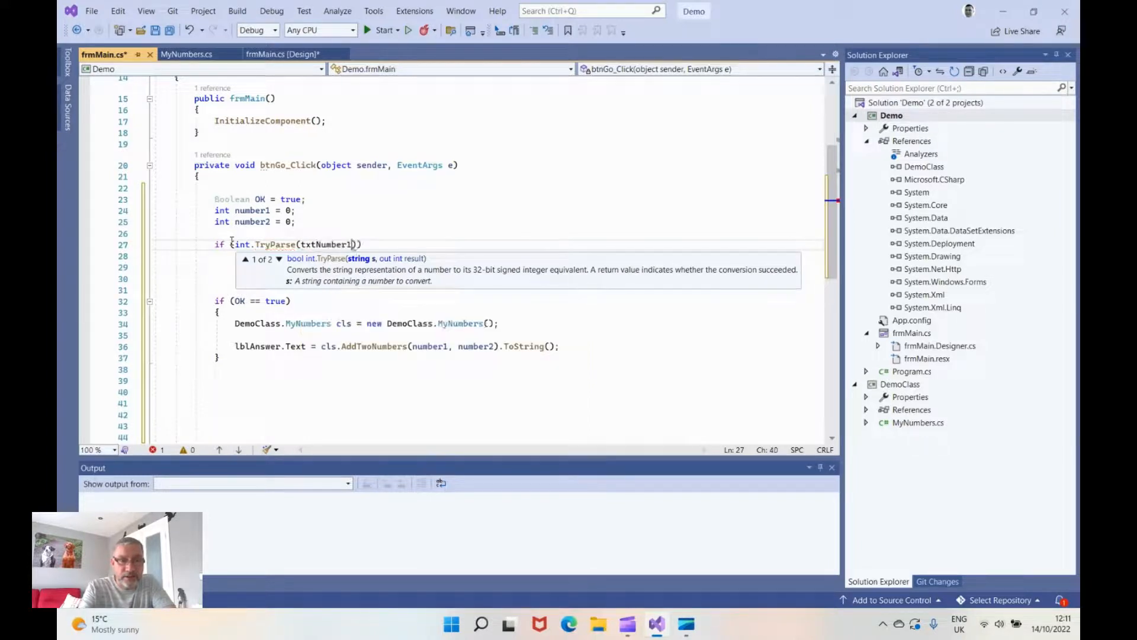
text(.tex)
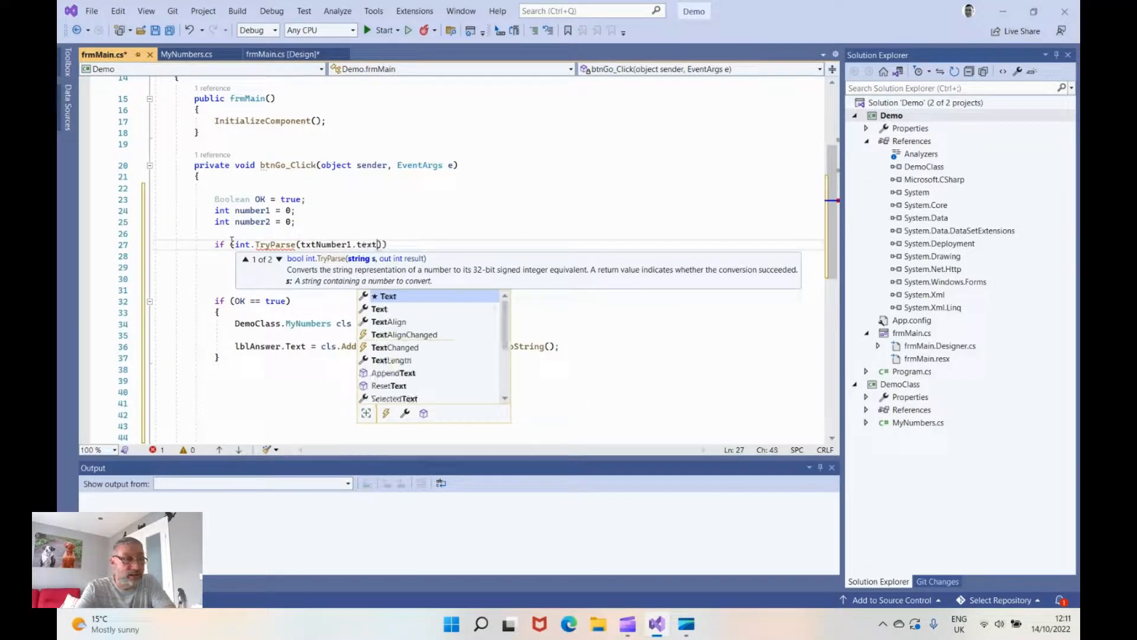
text(t,)
key(BackSpace)
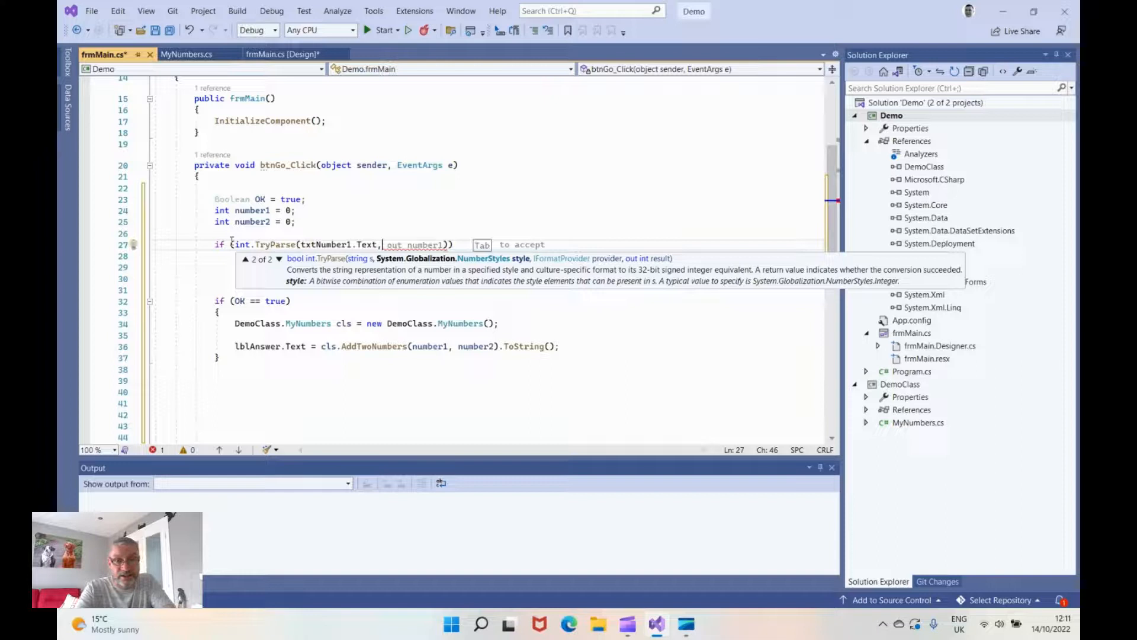
key(Tab)
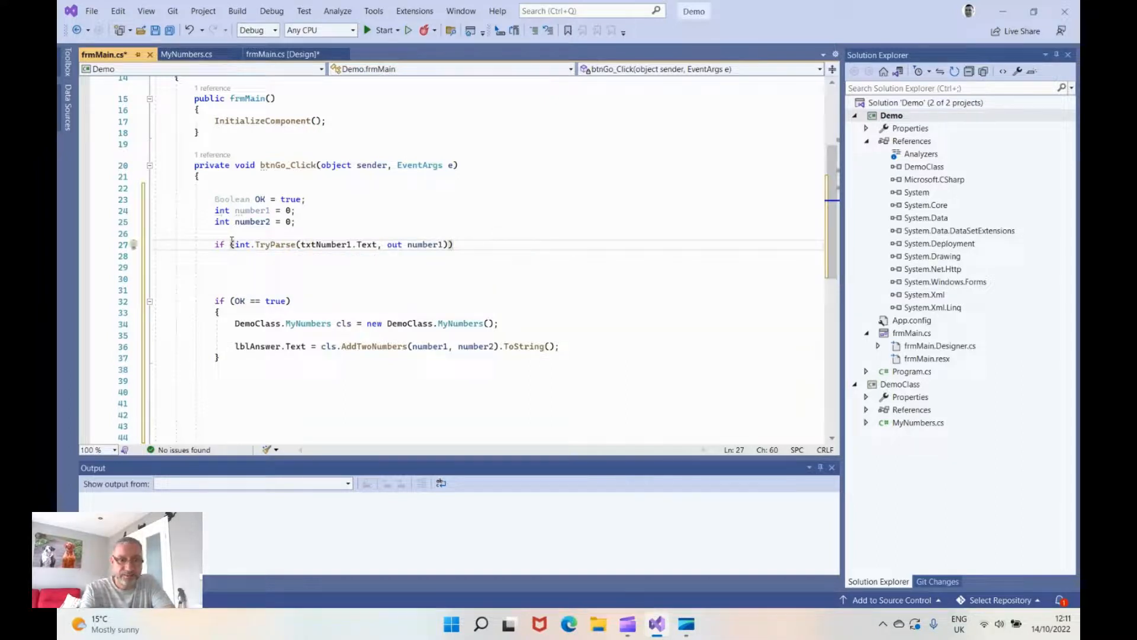
key(Return)
text({)
key(Return)
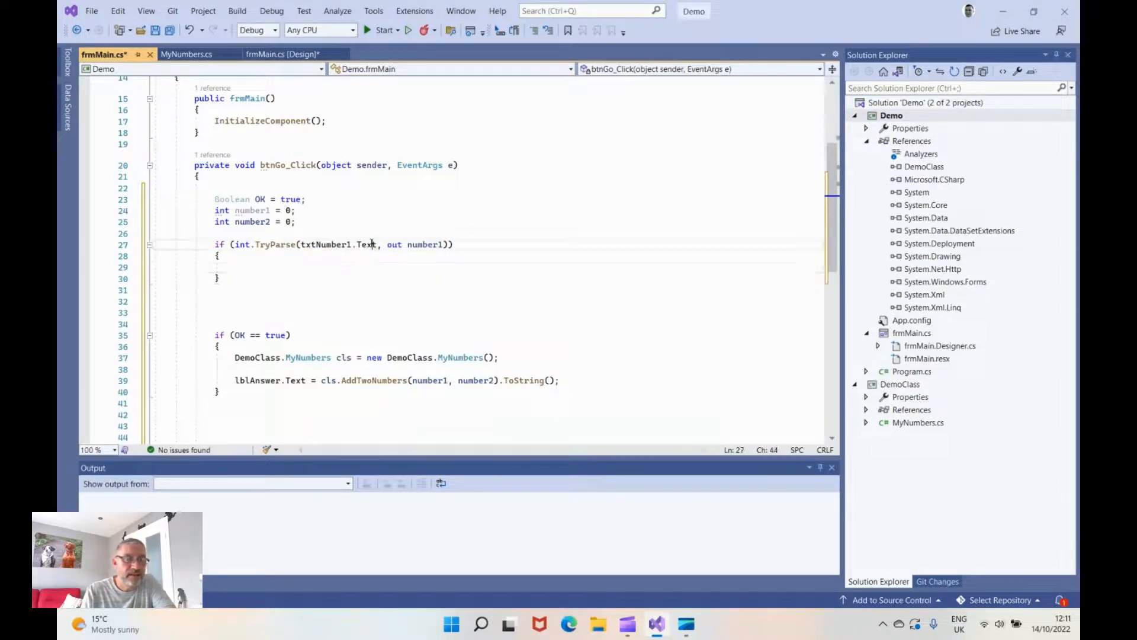
- Review the TryParse arguments, then position inside the empty if block for the error message
drag(375, 246, 299, 246)
double_click(411, 244)
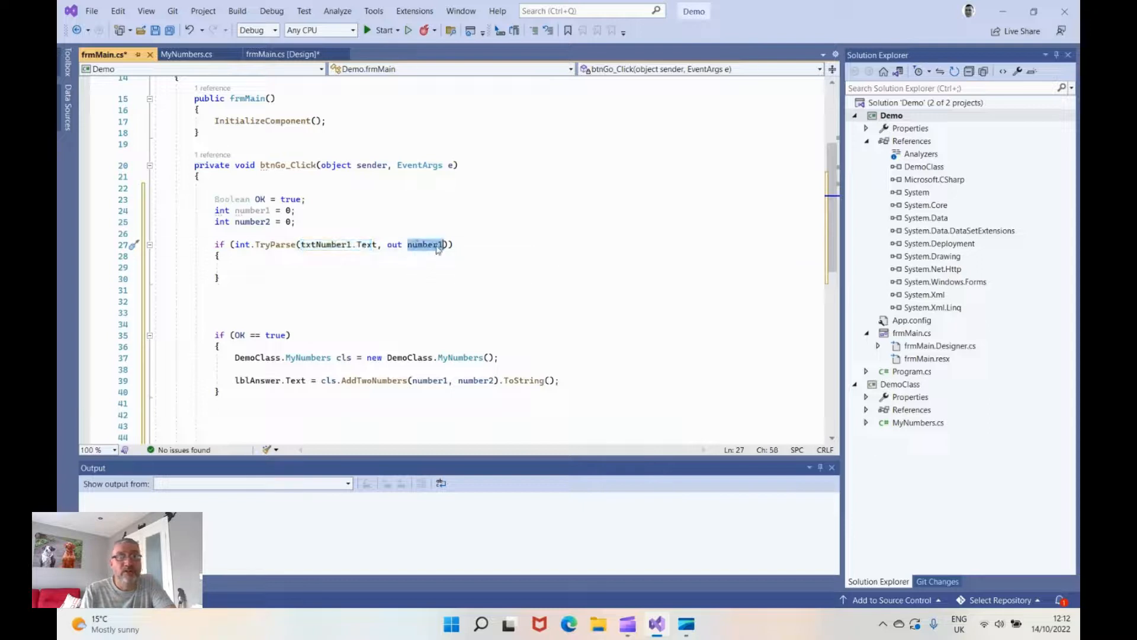
click(249, 263)
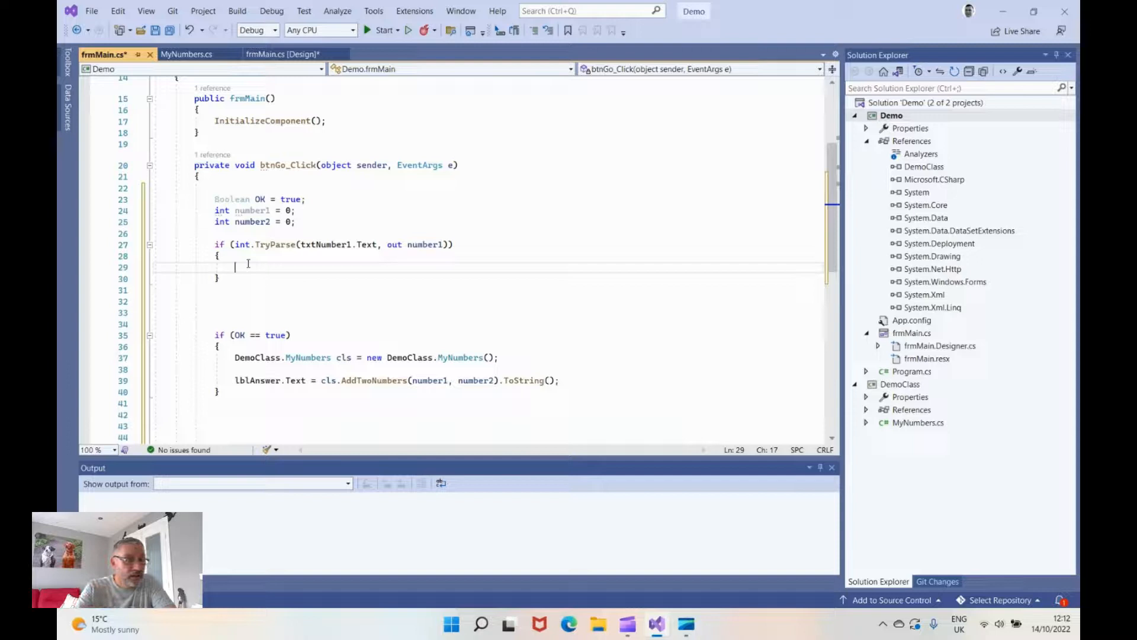
text(il)
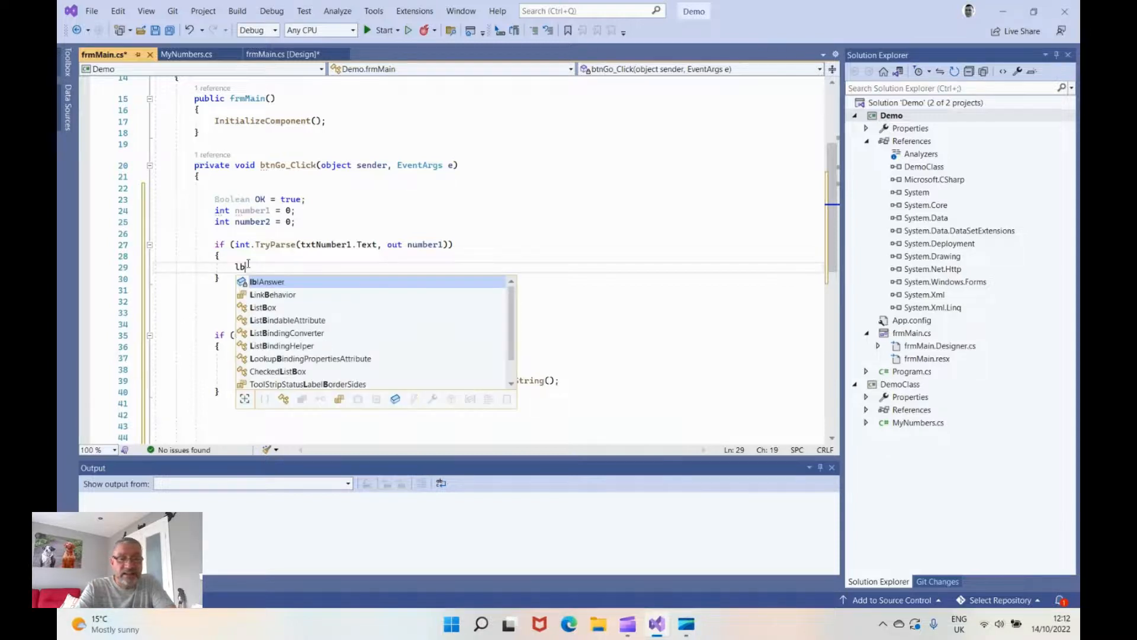
key(BackSpace)
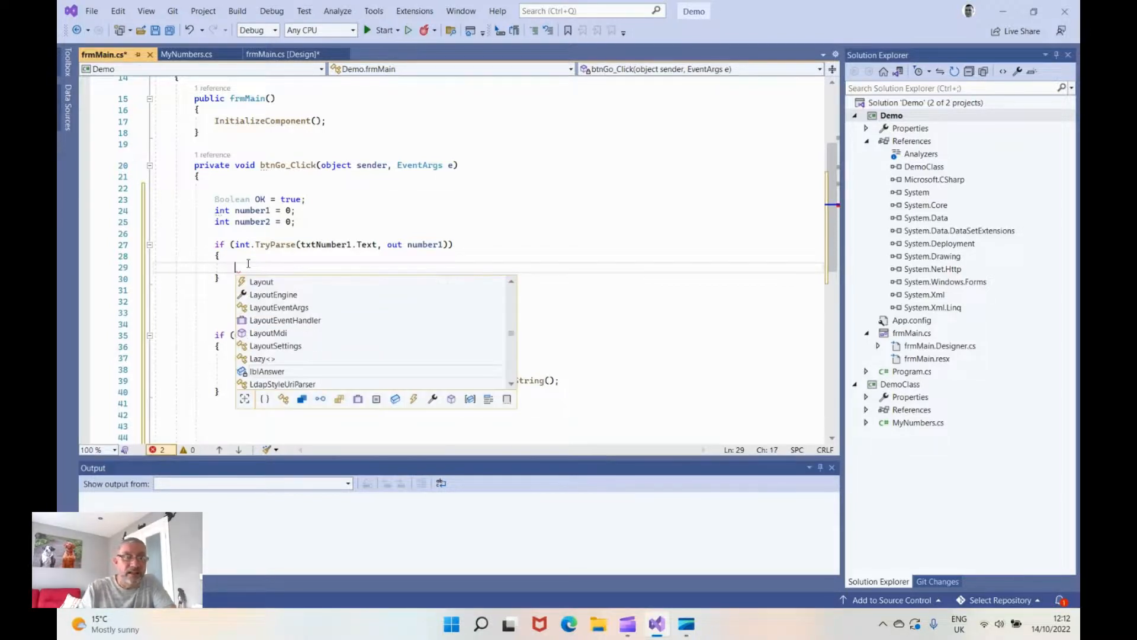
scroll(249, 263, up, 1)
key(Escape)
key(Up)
key(Up)
text(!)
click(246, 298)
text(lbl)
- Set lblAnswer.Text to the 'Number 1 is not a valid number' message inside the block
key(Tab)
text(.text)
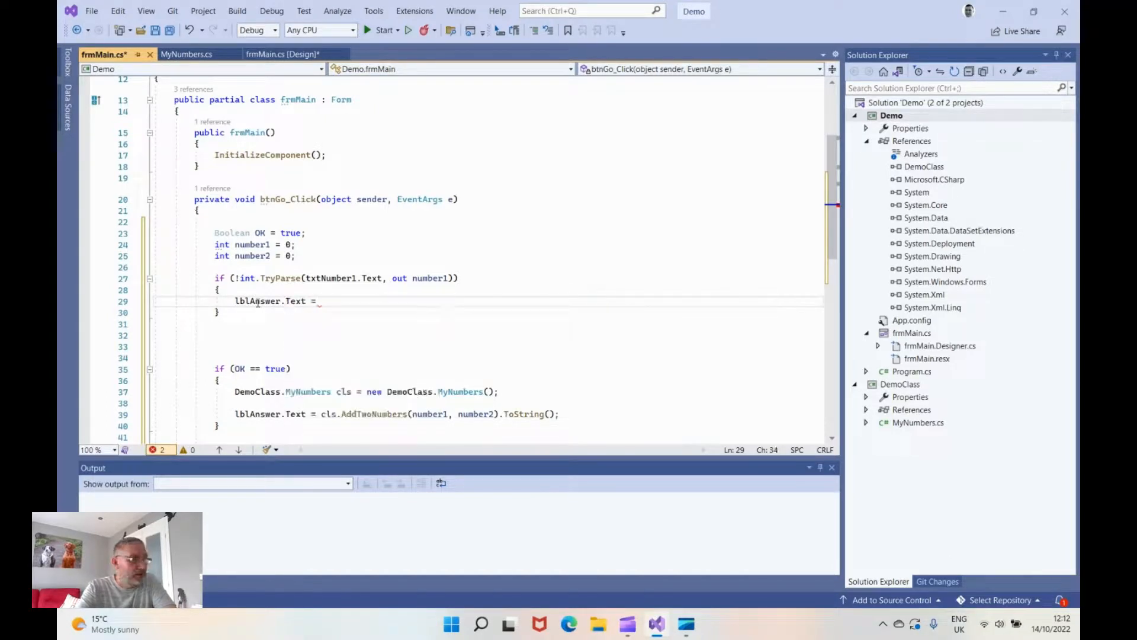
text( "Number )
text(1 )
text( nt a)
key(BackSpace)
key(BackSpace)
key(BackSpace)
key(BackSpace)
key(BackSpace)
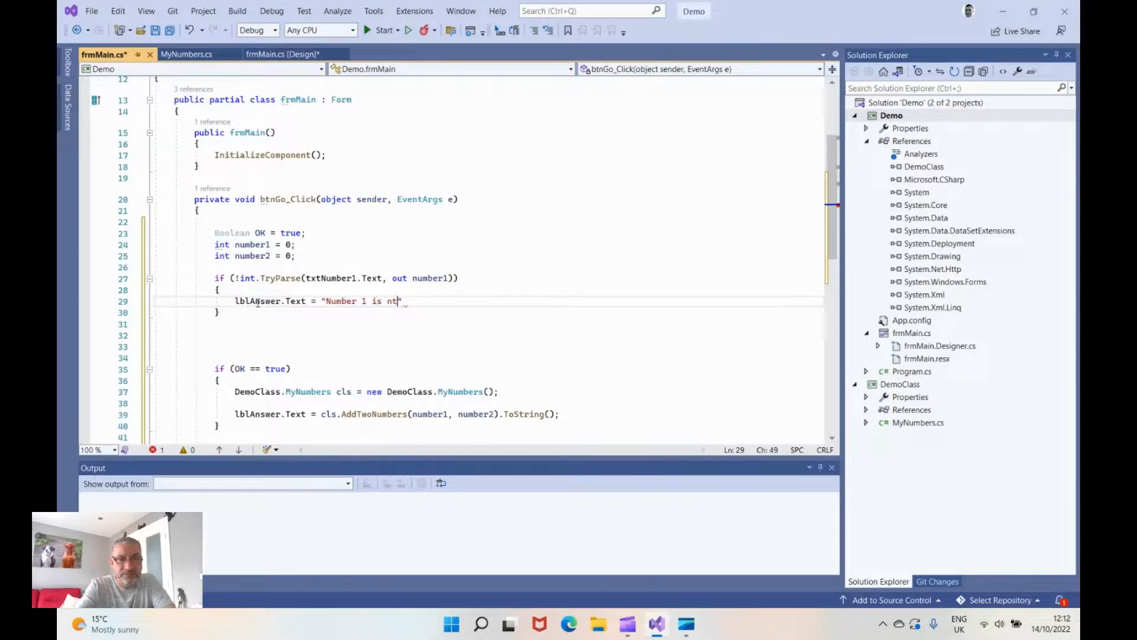
text(ot a valid number)
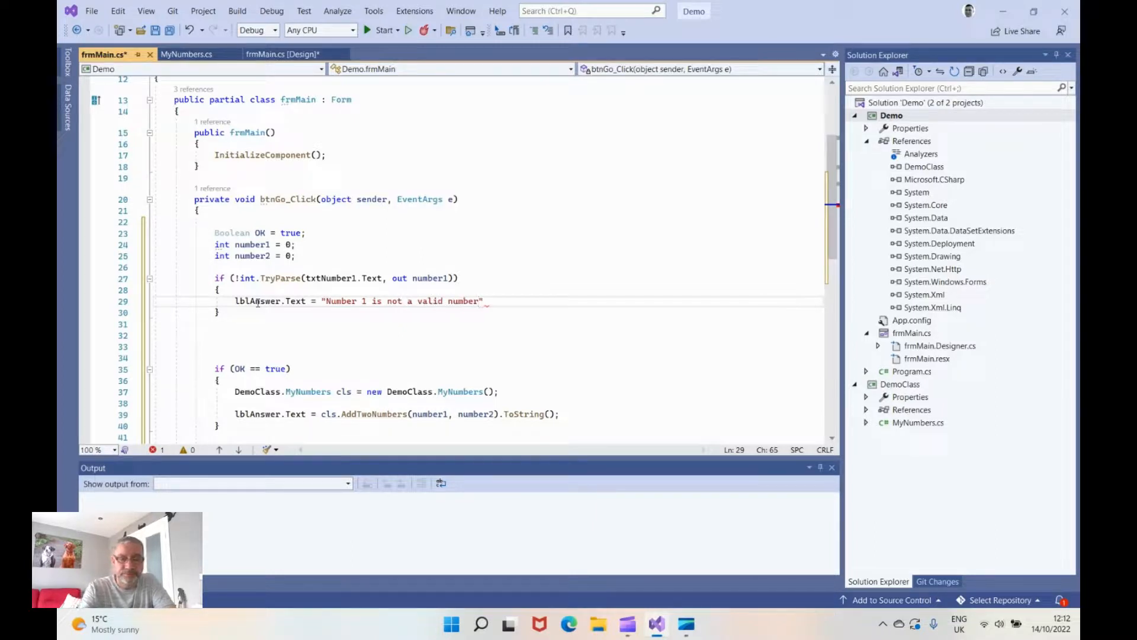
text(";)
key(Return)
text(OK = false;)
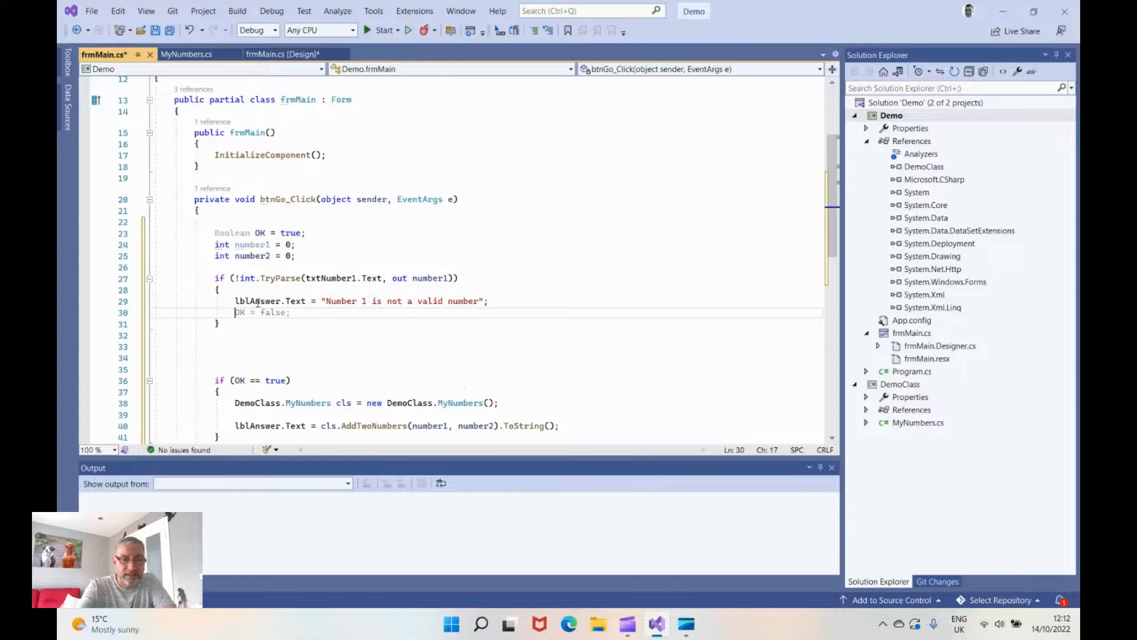
text(txt)
- Call txtNumber1.Focus() and set OK = false when the first number is invalid
key(Tab)
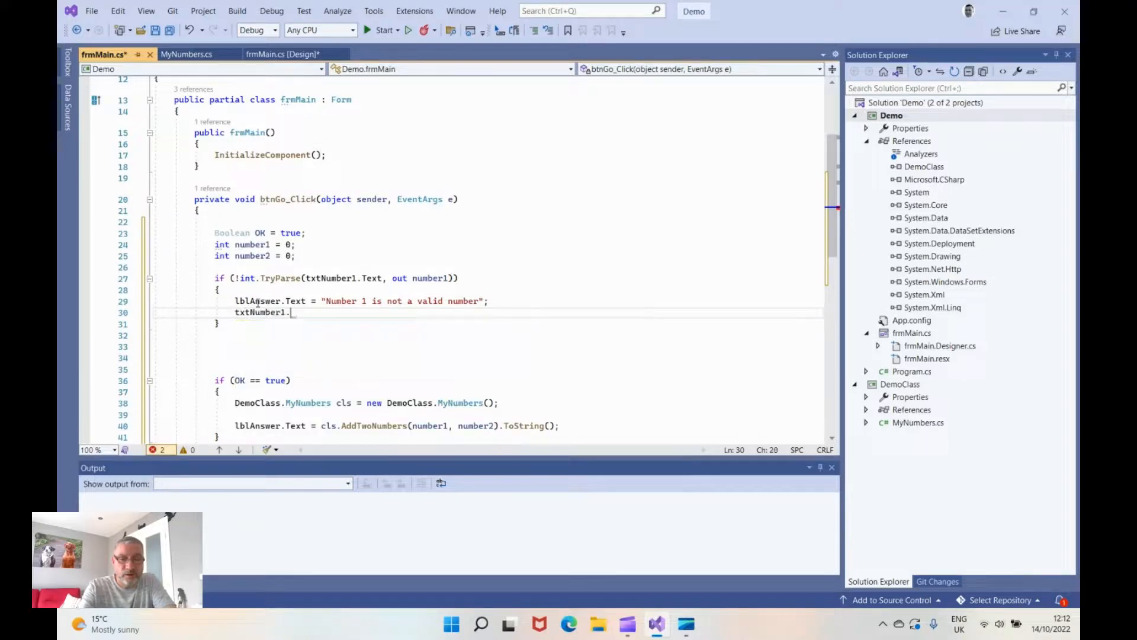
text(.set)
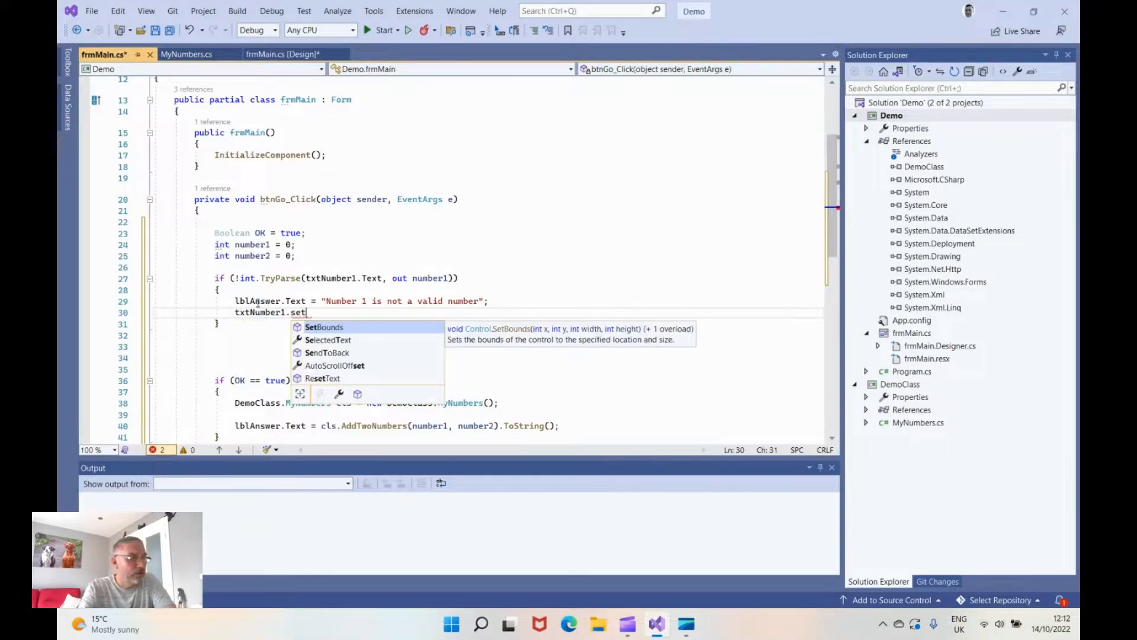
key(BackSpace)
key(BackSpace)
key(BackSpace)
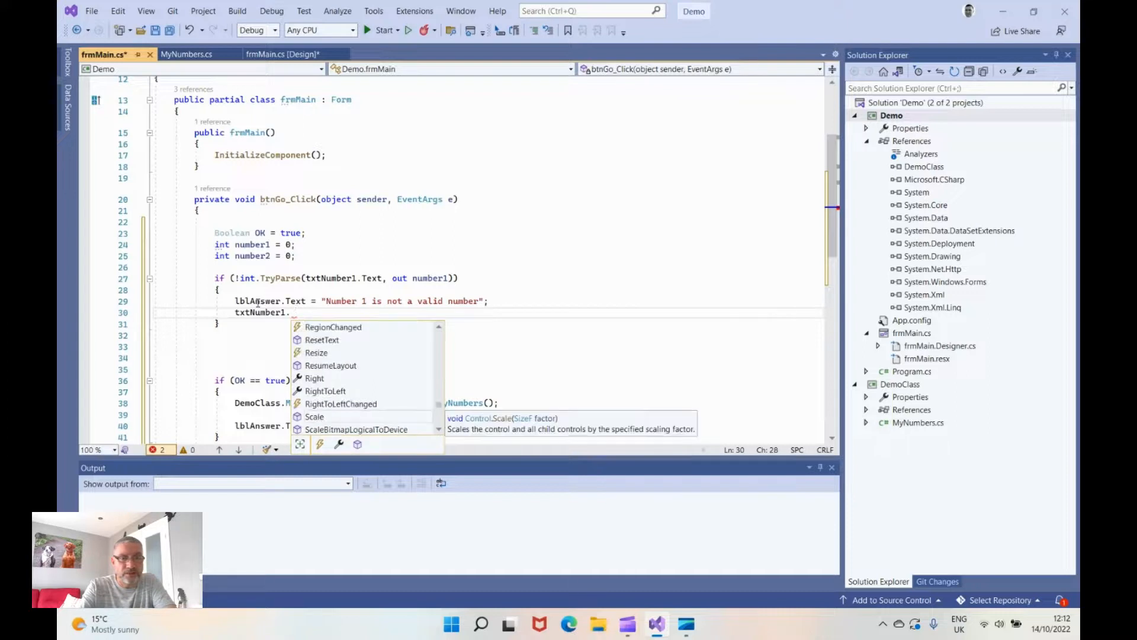
text(fo)
key(Tab)
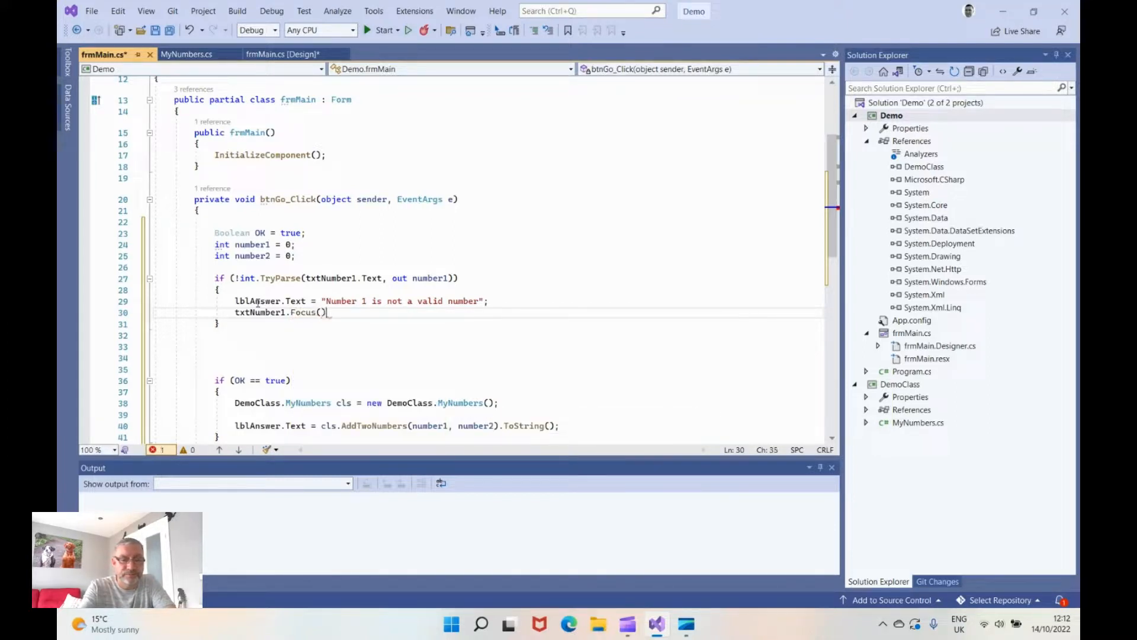
key(Return)
key(Return)
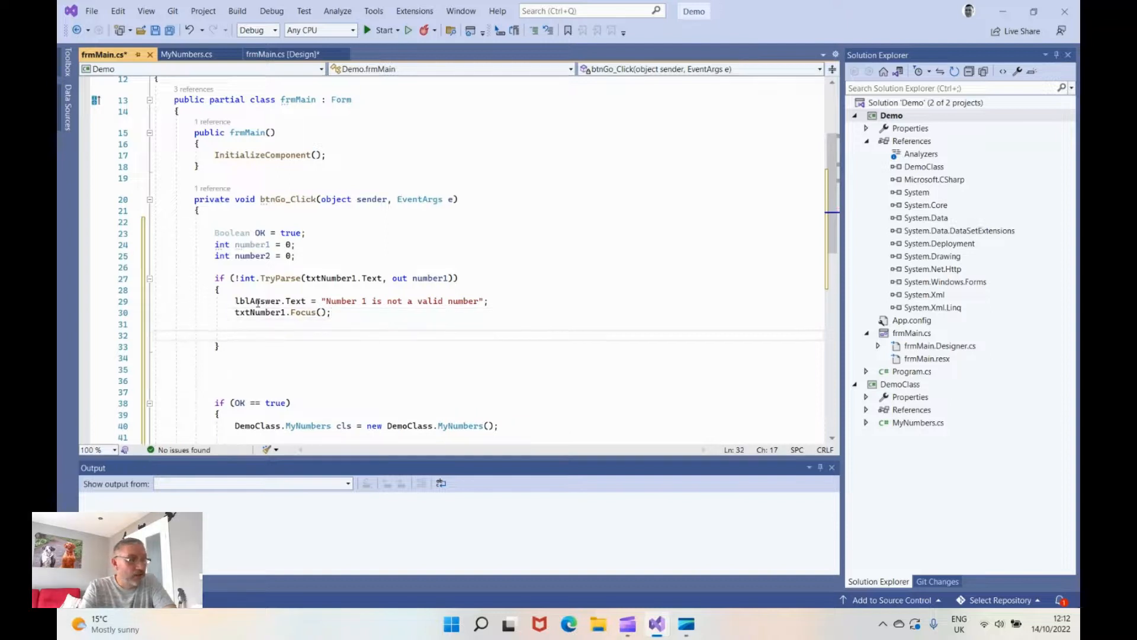
text(OK = false;)
- Copy the number1 validation block and paste a duplicate below it
click(258, 363)
scroll(259, 363, down, 1)
drag(222, 313, 151, 244)
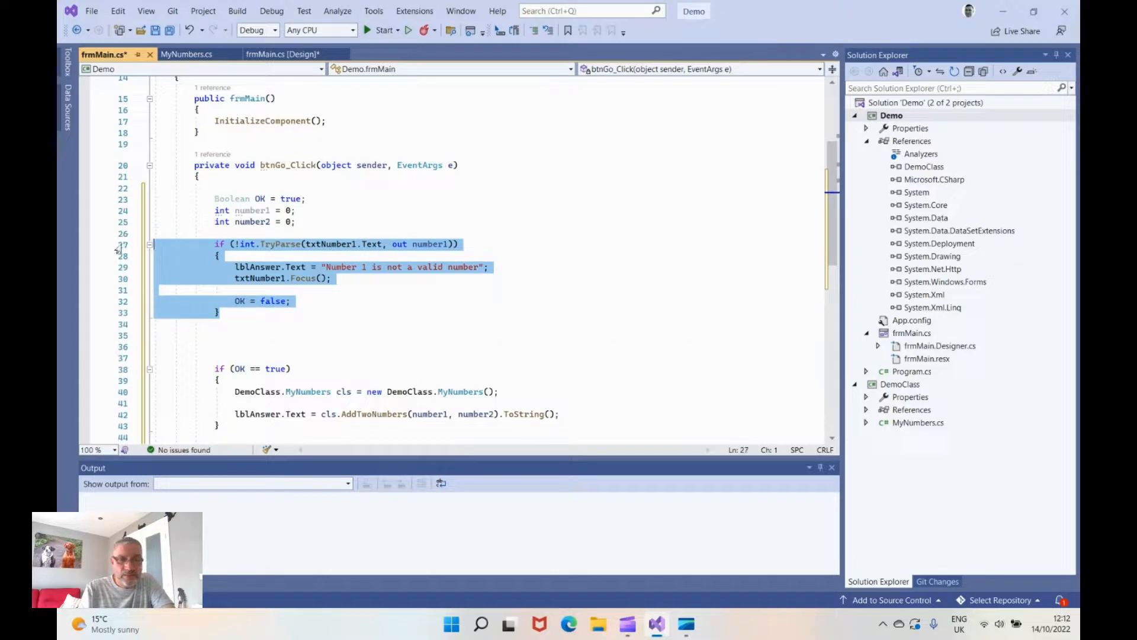
key(ctrl+c)
click(218, 335)
key(ctrl+v)
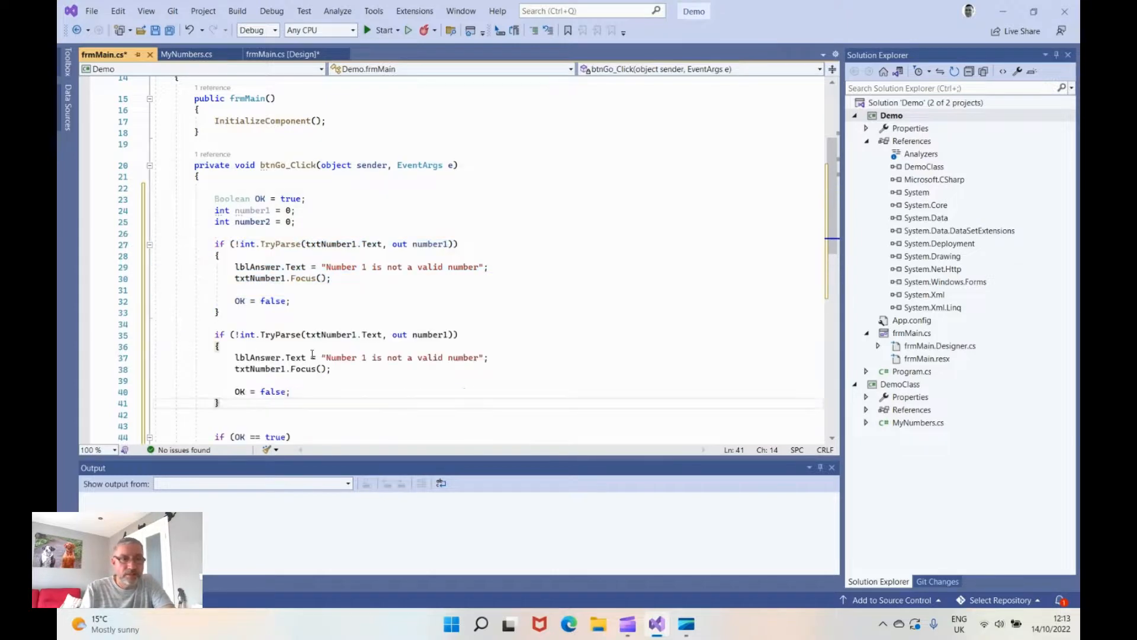
- Change the copy to txtNumber2, number2 and the 'Number 2 is not a valid number' message
click(355, 335)
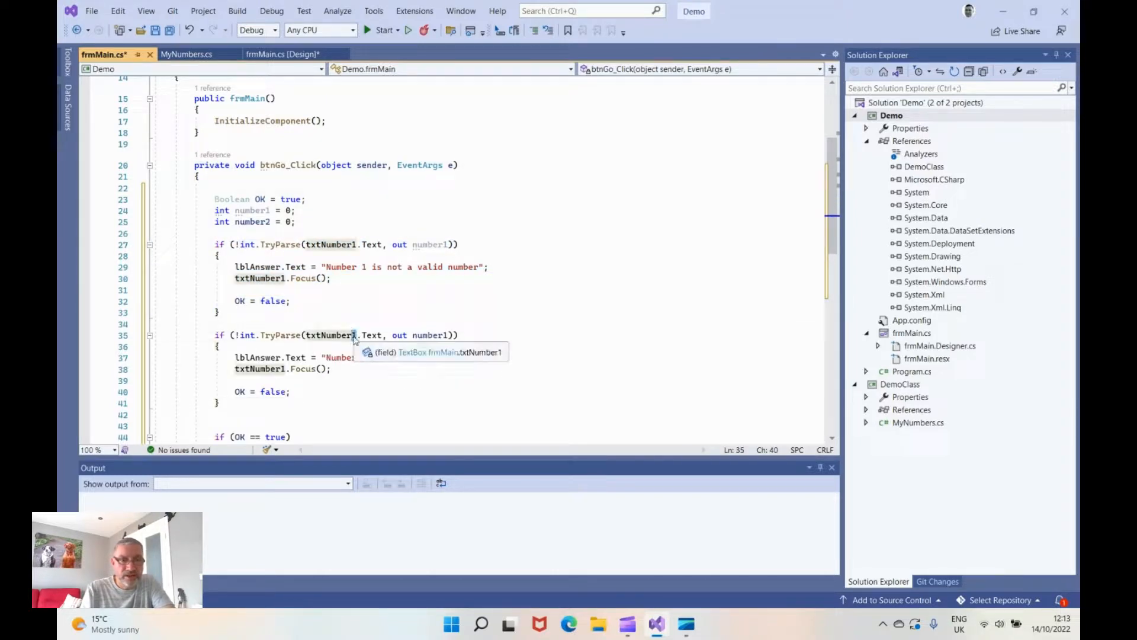
text(2)
drag(447, 336, 441, 335)
text(2)
drag(366, 358, 362, 357)
text(2)
drag(287, 369, 282, 368)
text(2)
scroll(303, 336, down, 3)
scroll(303, 336, up, 3)
click(266, 313)
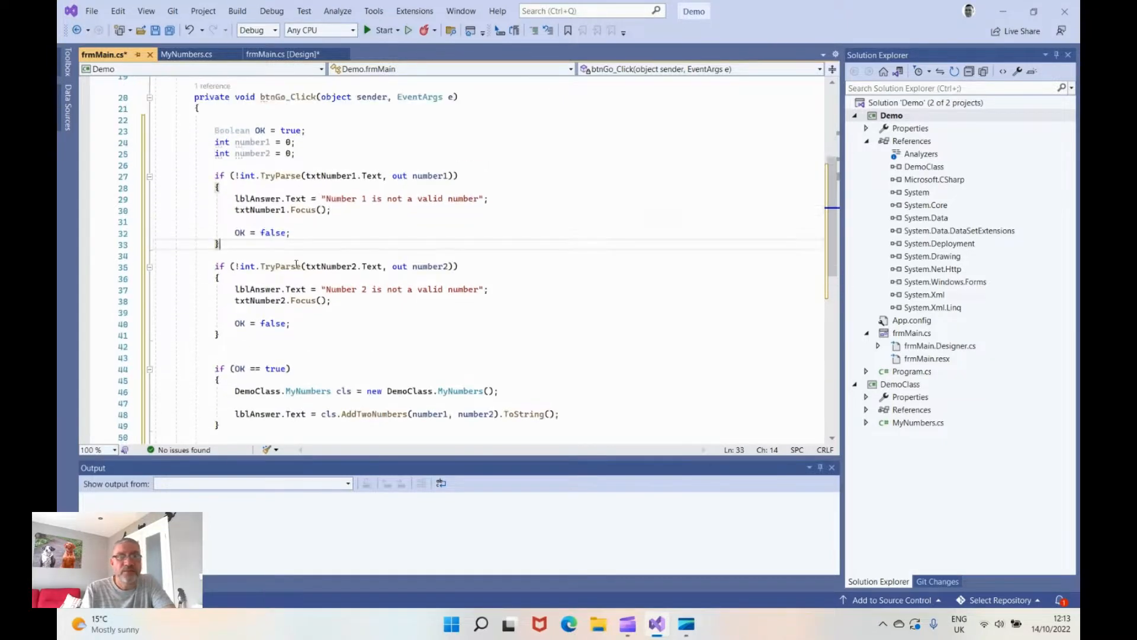
scroll(295, 263, up, 2)
scroll(296, 263, up, 2)
- Run the Demo app and confirm valid numbers such as 2 and 3 give correct answers from Go
click(378, 30)
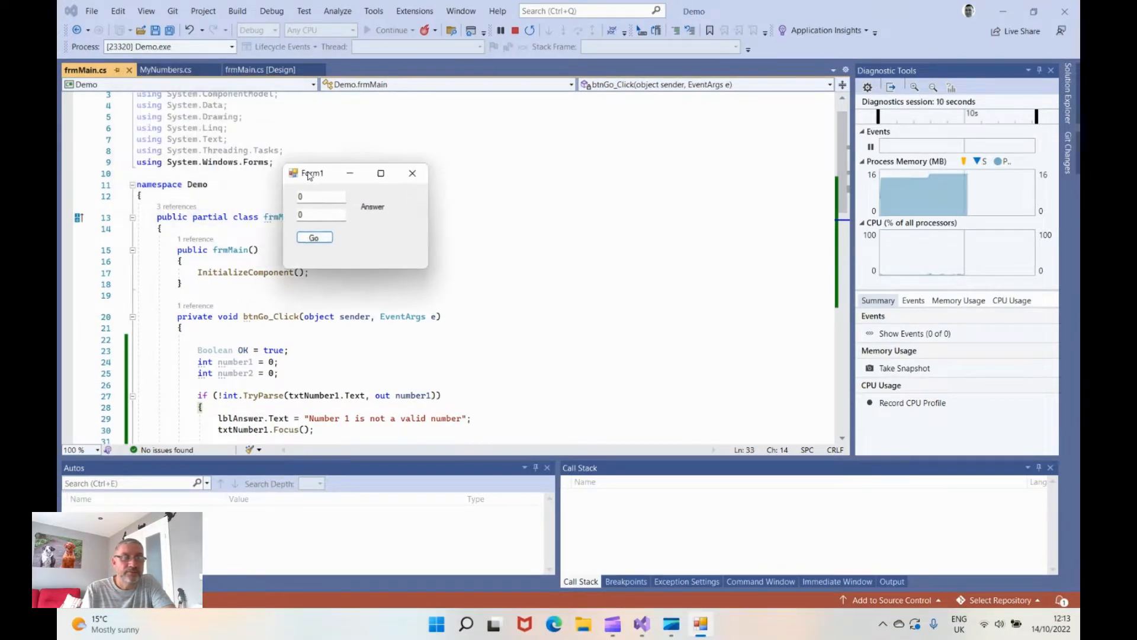
drag(168, 82, 408, 219)
click(410, 241)
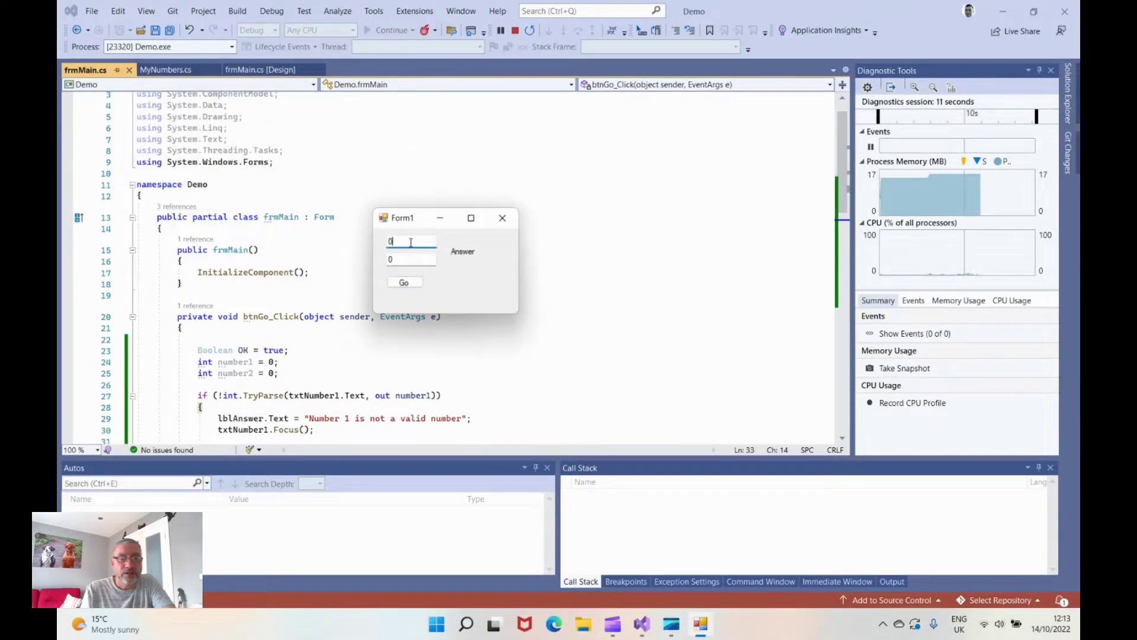
click(404, 282)
text(2)
key(Tab)
text(3)
click(404, 282)
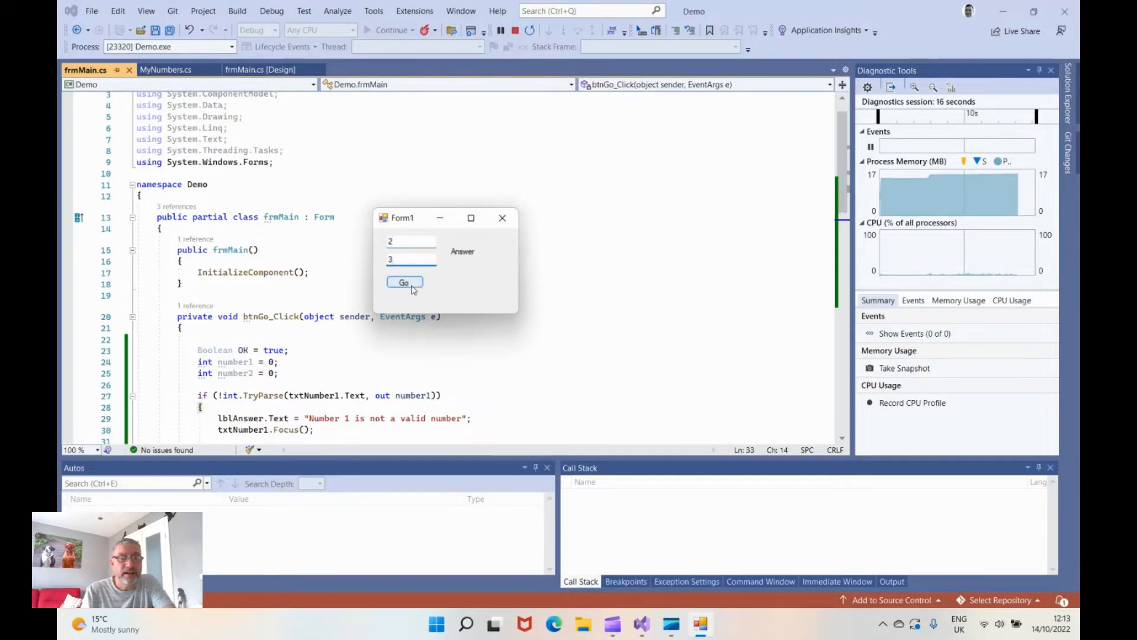
click(409, 242)
text(33)
click(409, 260)
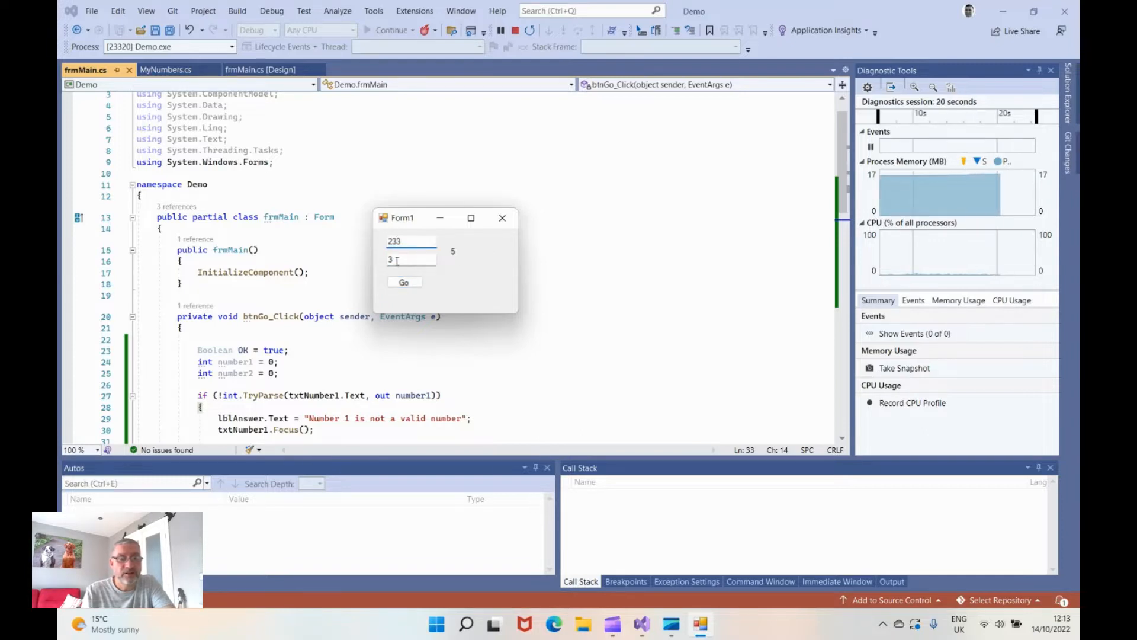
text(234234)
click(404, 282)
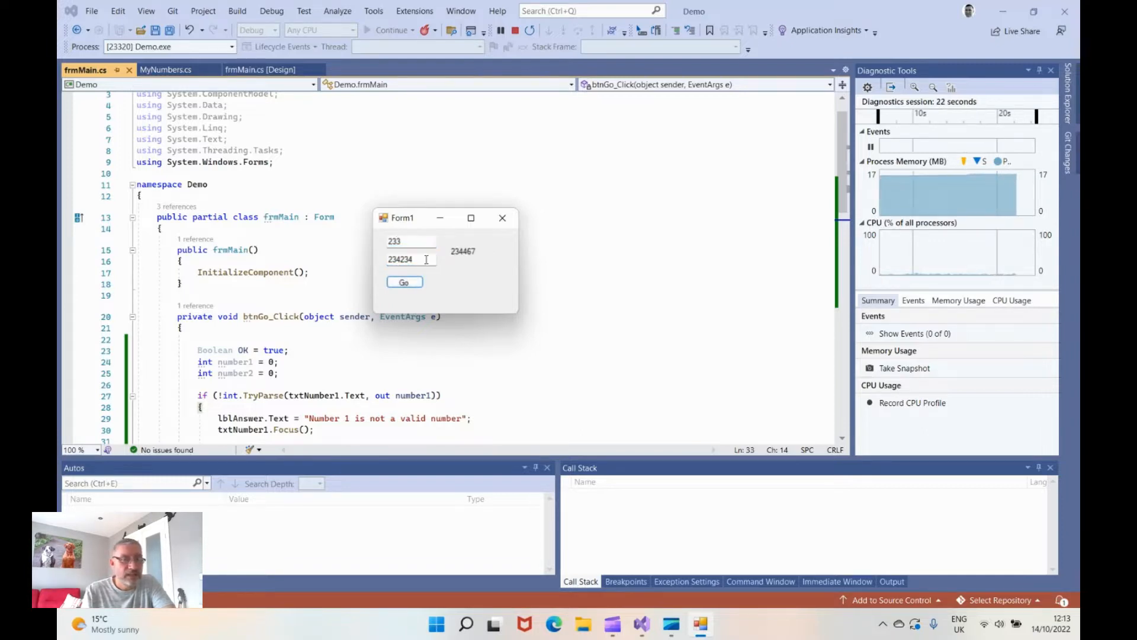
- Enter invalid text in each box to see both error messages, then close Form1 to stop debugging
double_click(405, 240)
text(aasdas)
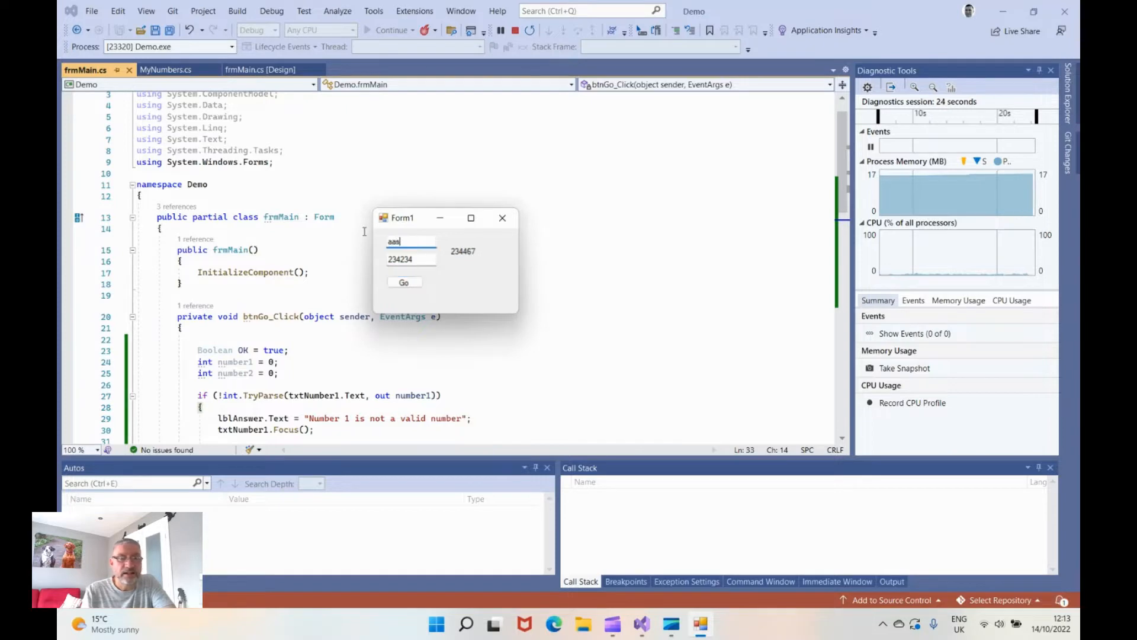
click(404, 282)
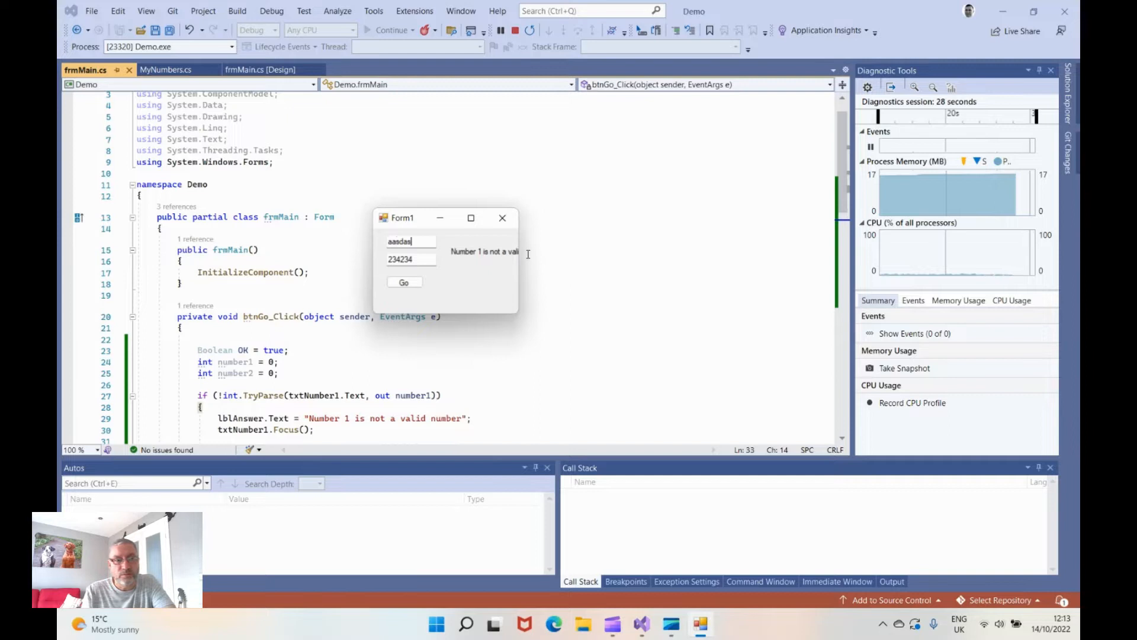
key(Tab)
key(Tab)
key(Tab)
text(1313)
key(Tab)
text(asd)
click(404, 283)
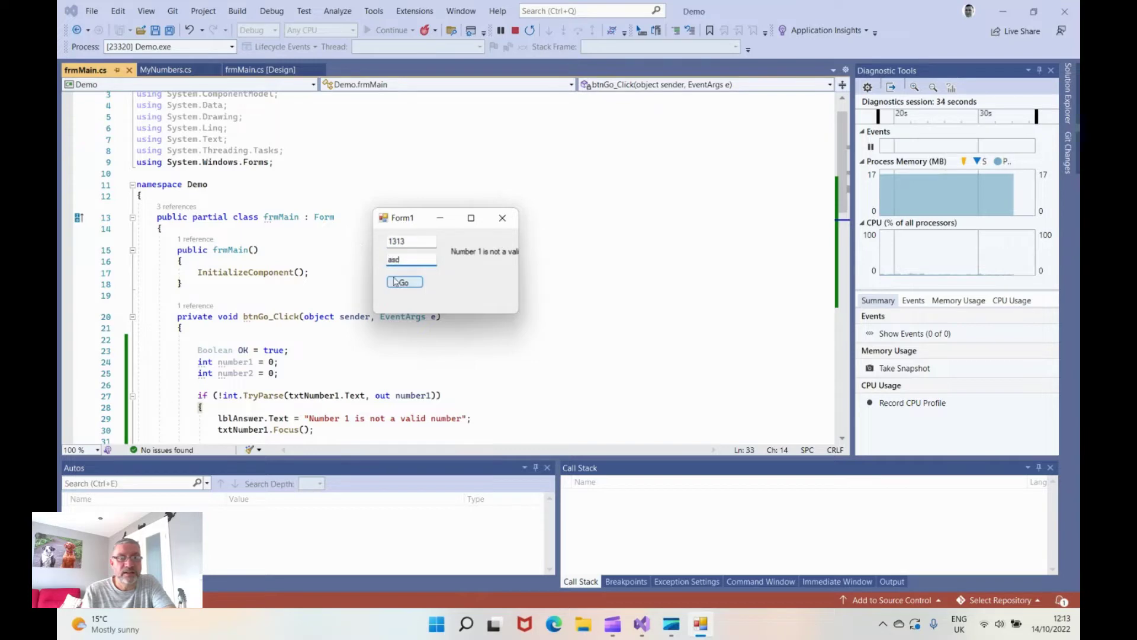
click(502, 218)
scroll(355, 268, down, 5)
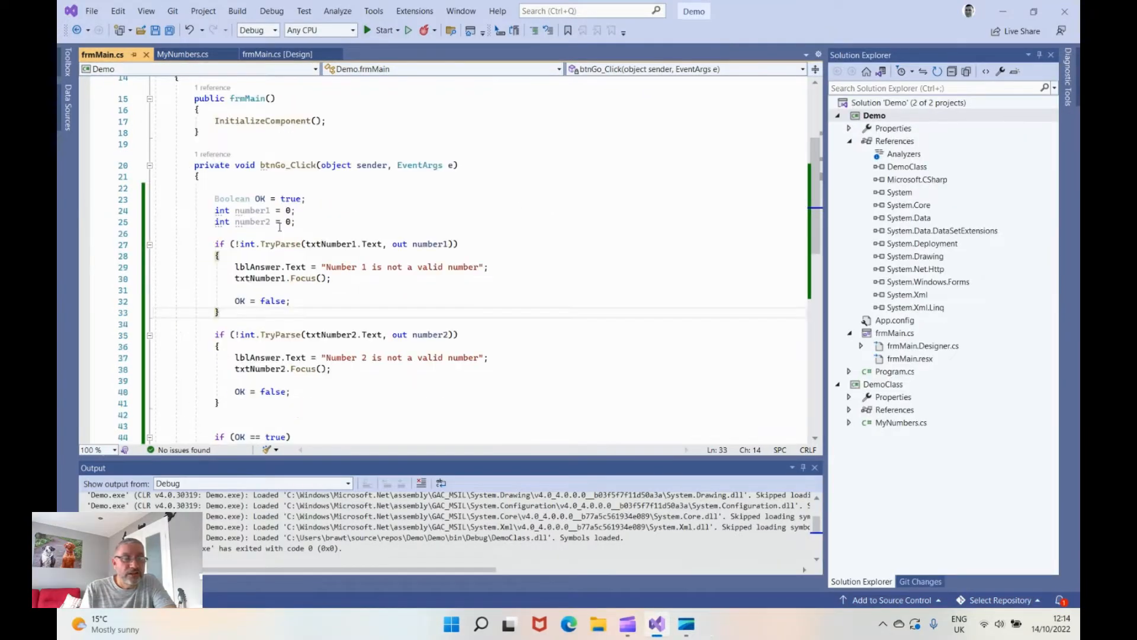
scroll(356, 266, down, 3)
- Swap the AddTwoNumbers call for MultiplyTwoNumbers via IntelliSense and run the app with F5
double_click(367, 349)
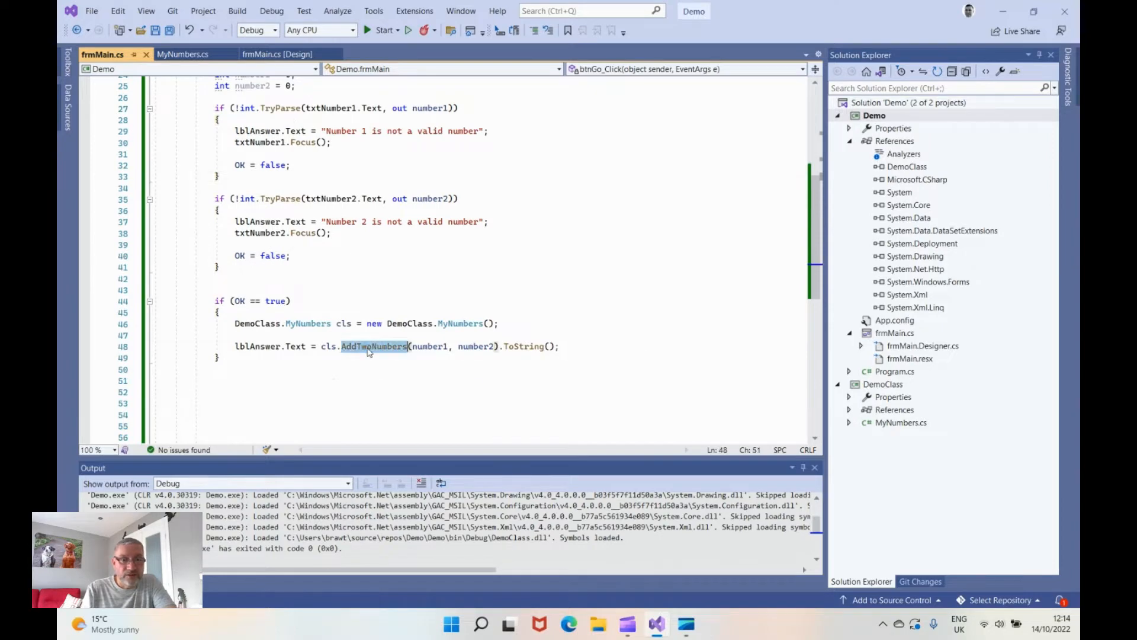
key(BackSpace)
key(BackSpace)
text(.)
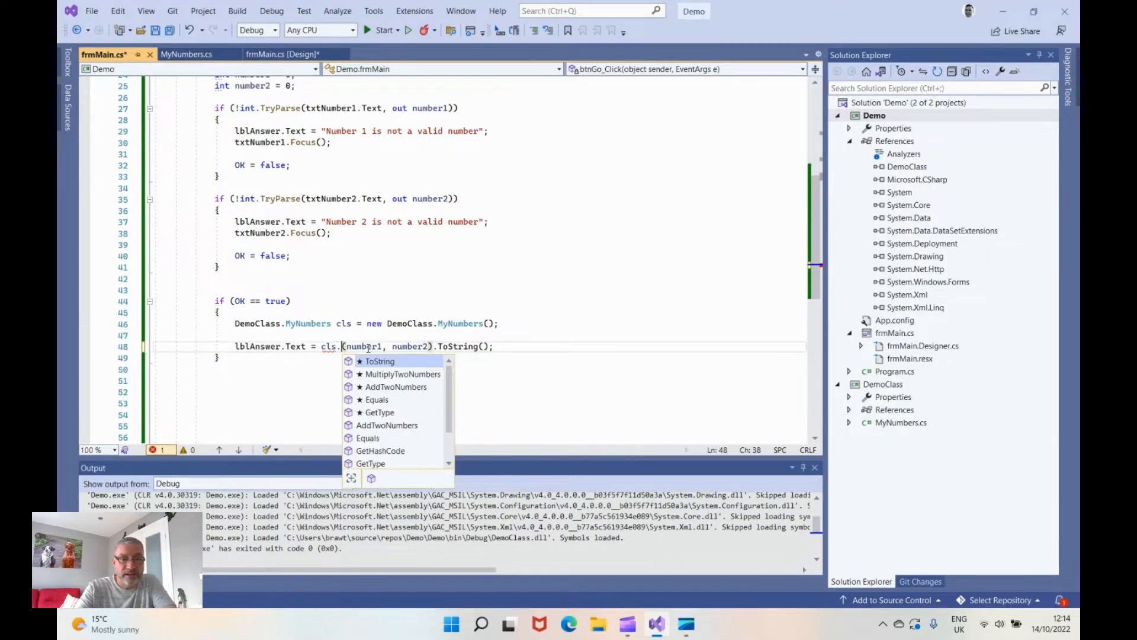
key(Down)
key(Tab)
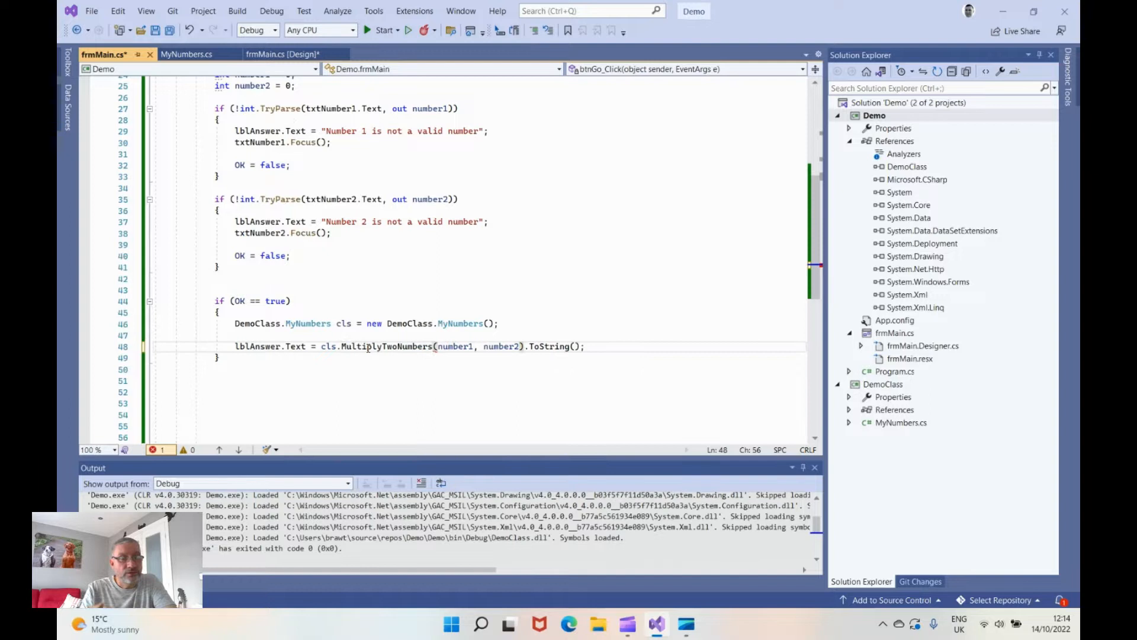
key(F5)
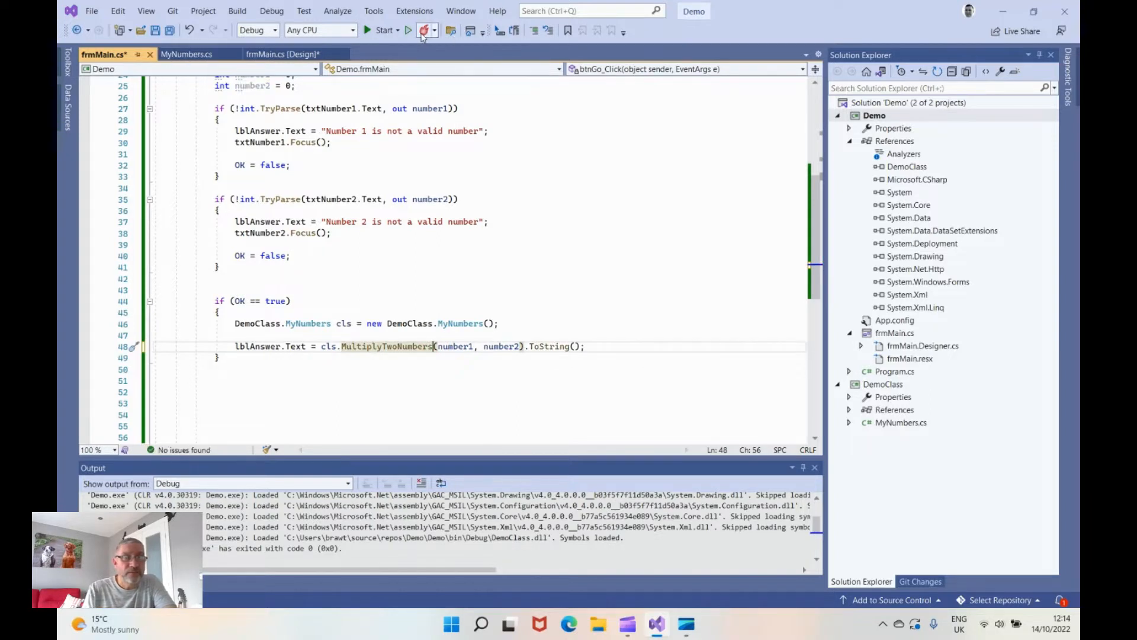
text(weq)
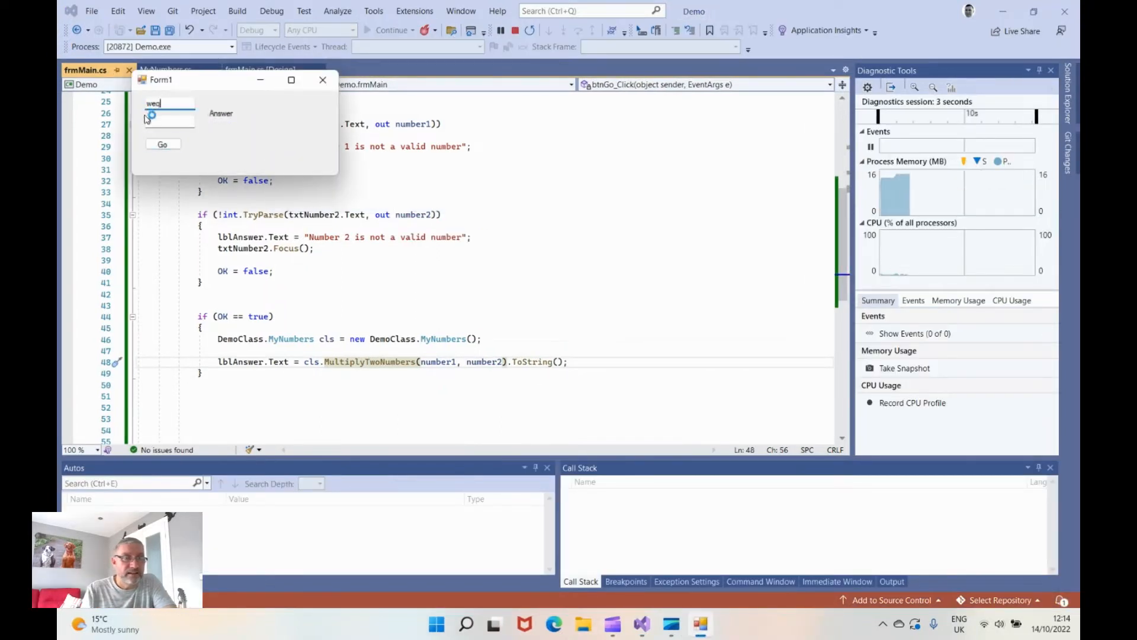
text(qwe)
- Trigger the Number 2 error with text, then multiply 12 by 12 to get 144
click(162, 144)
double_click(176, 104)
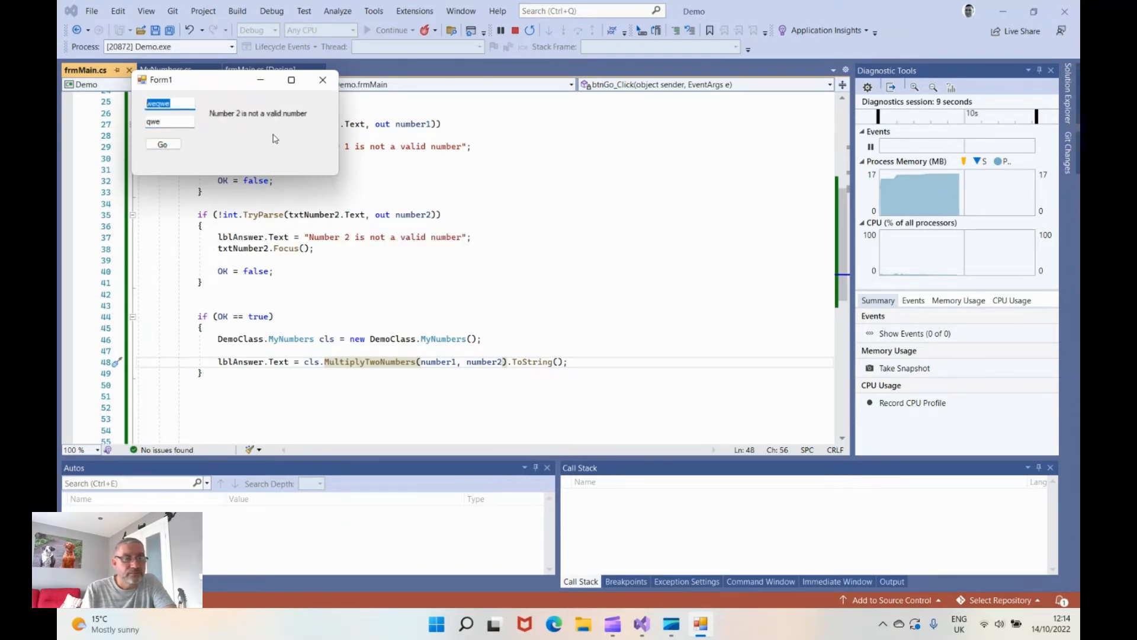
key(Delete)
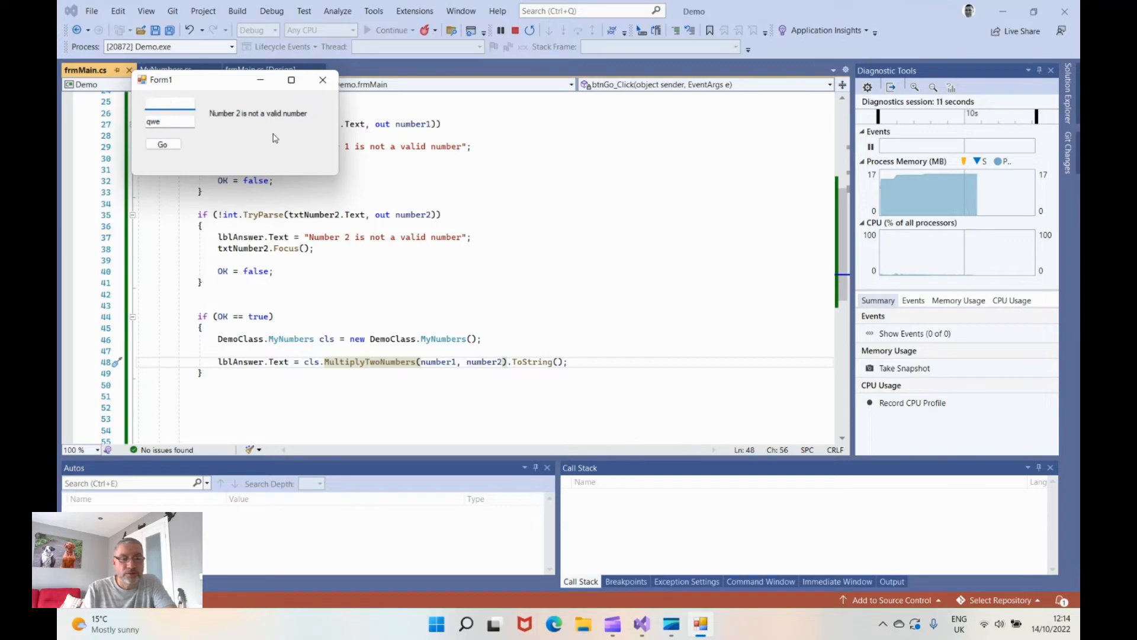
text(12)
drag(164, 121, 116, 113)
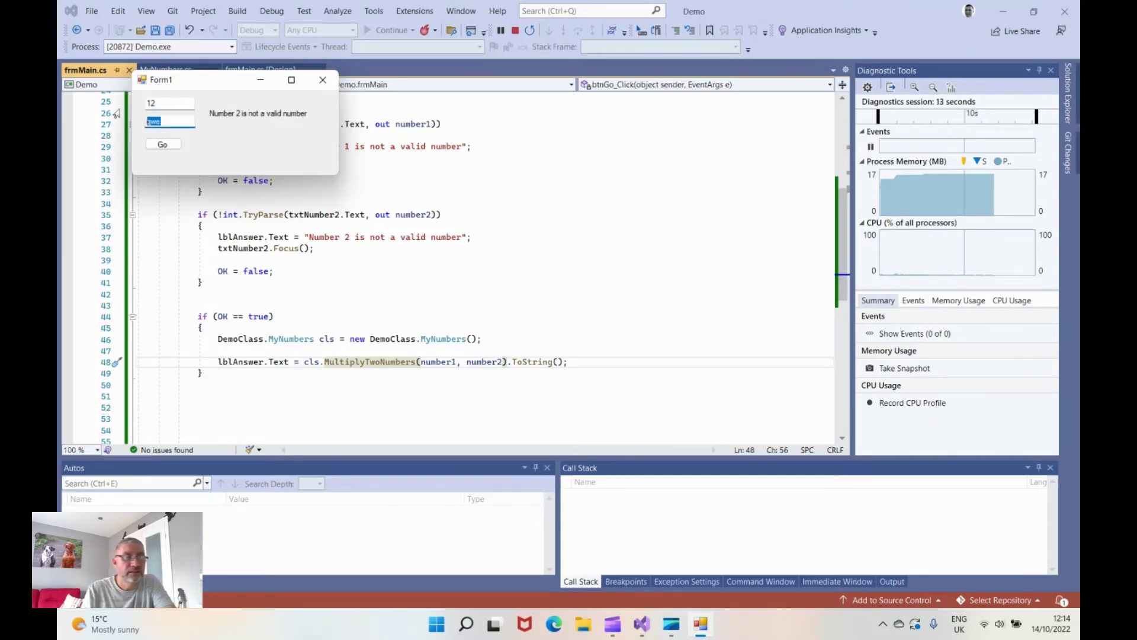
text(12)
click(162, 145)
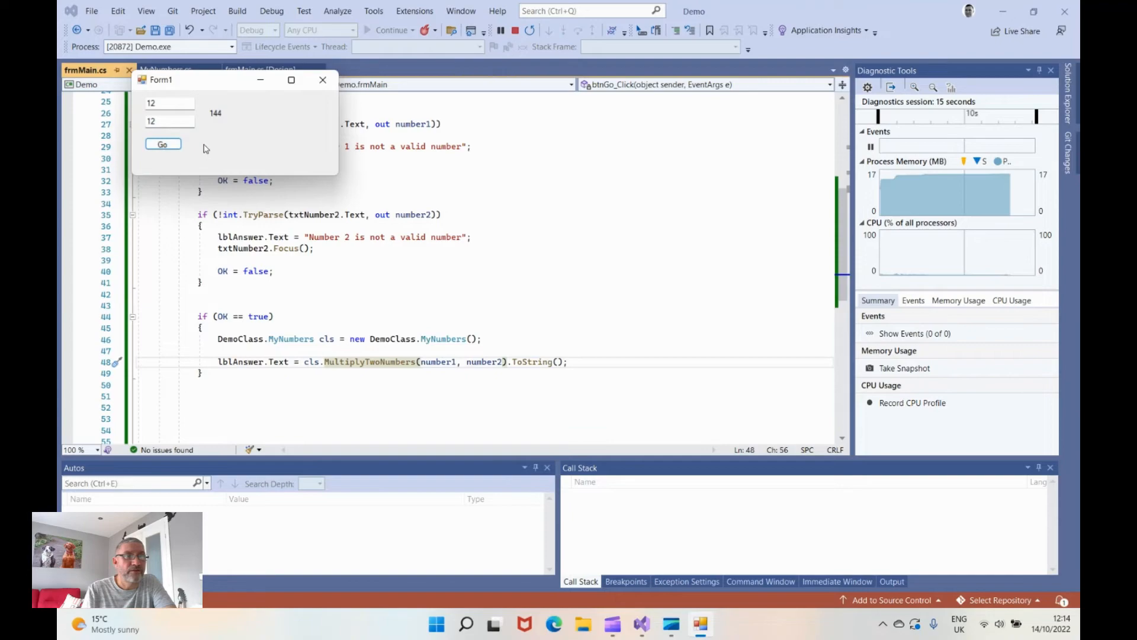
click(323, 81)
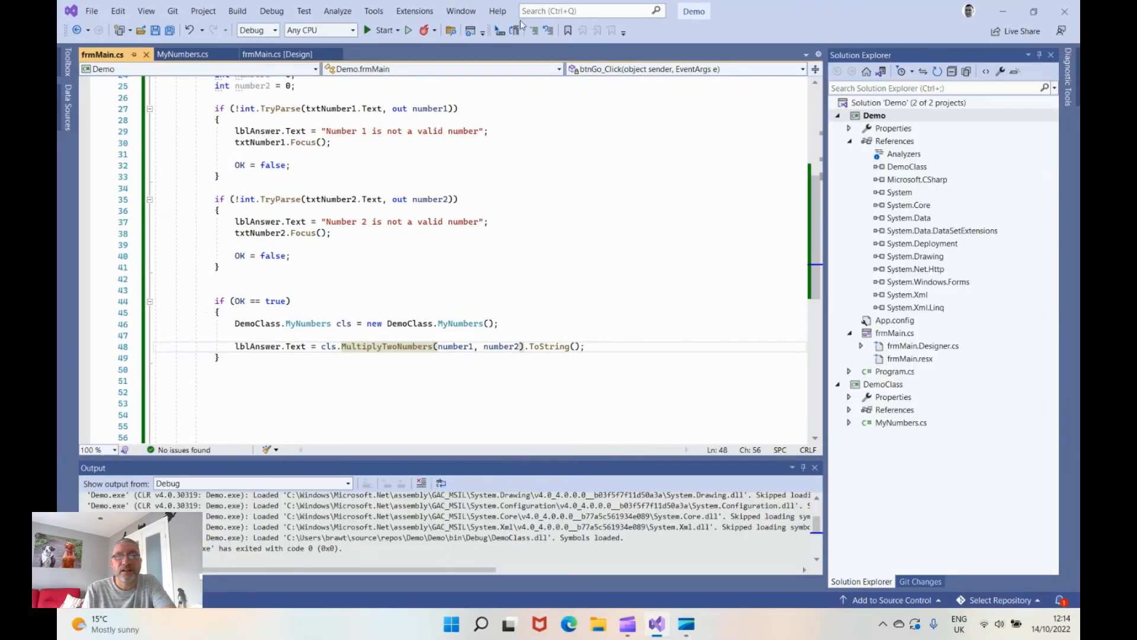